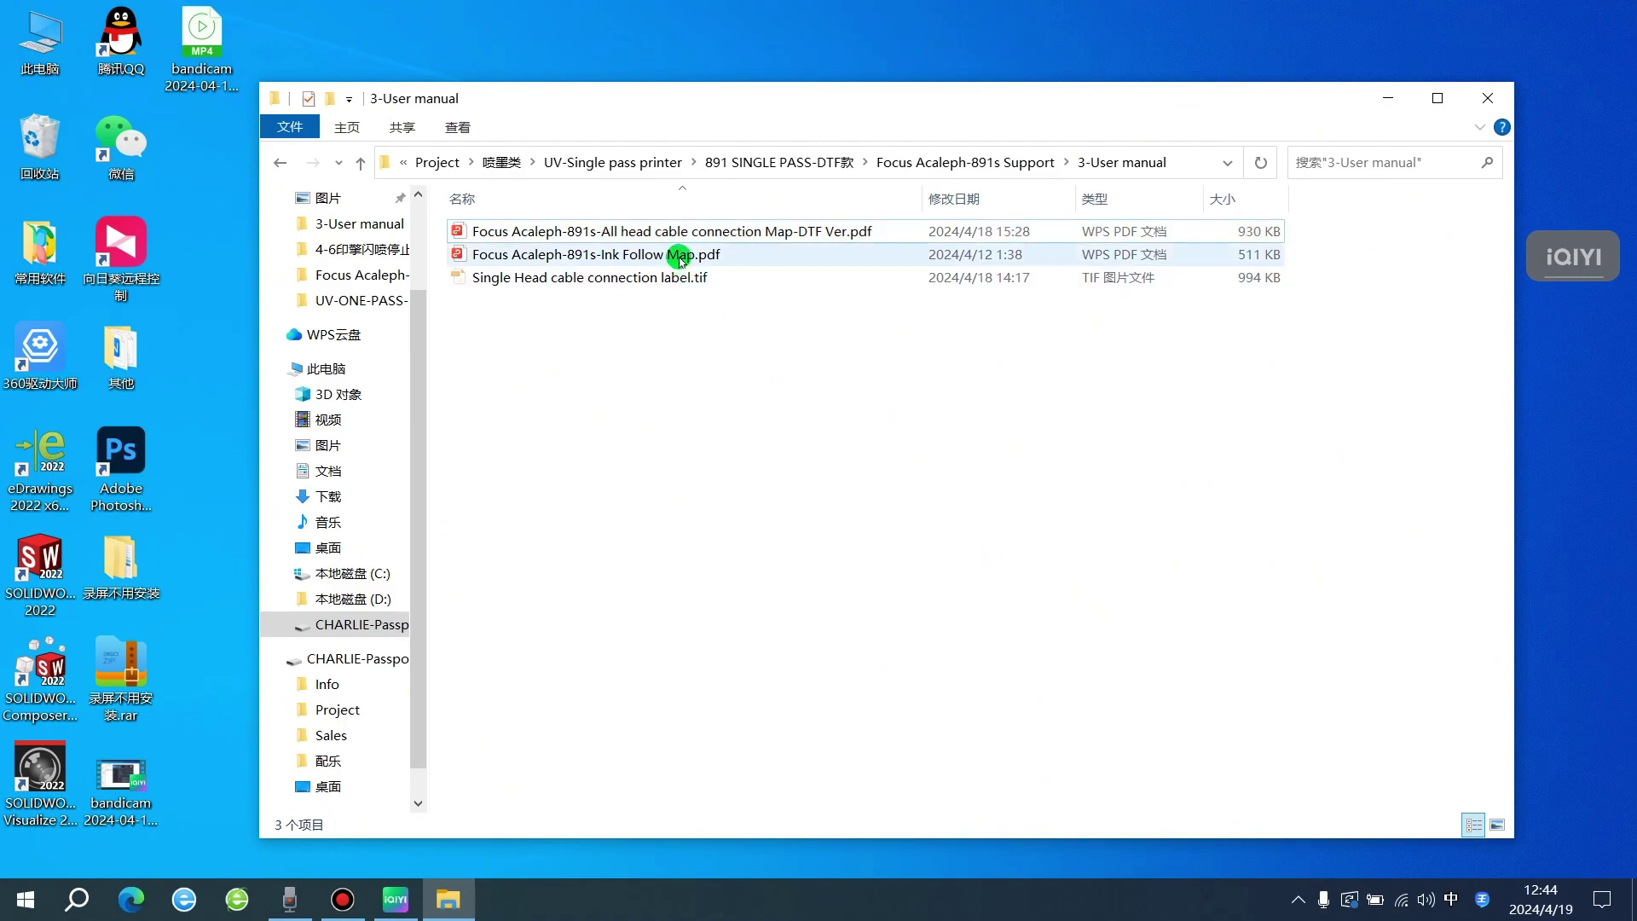
Step: Open Focus Acaleph-891s-Ink Follow Map.pdf and zoom the page out to 110%
{"action": "double_click", "coordinate": [680, 257]}
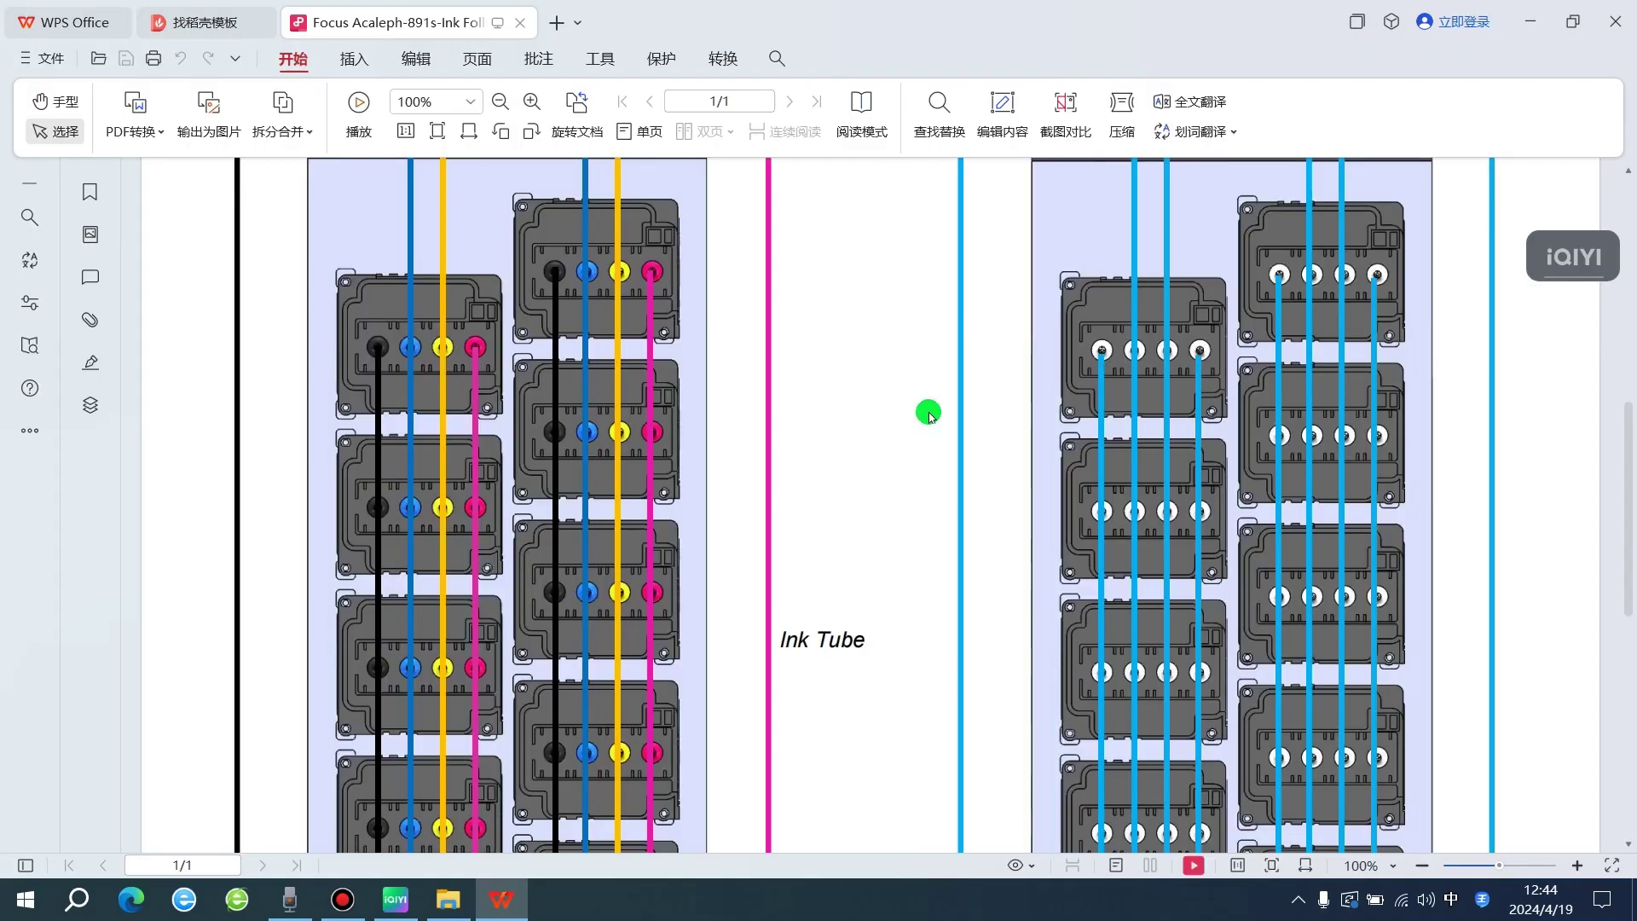
{"action": "left_click", "coordinate": [1429, 866]}
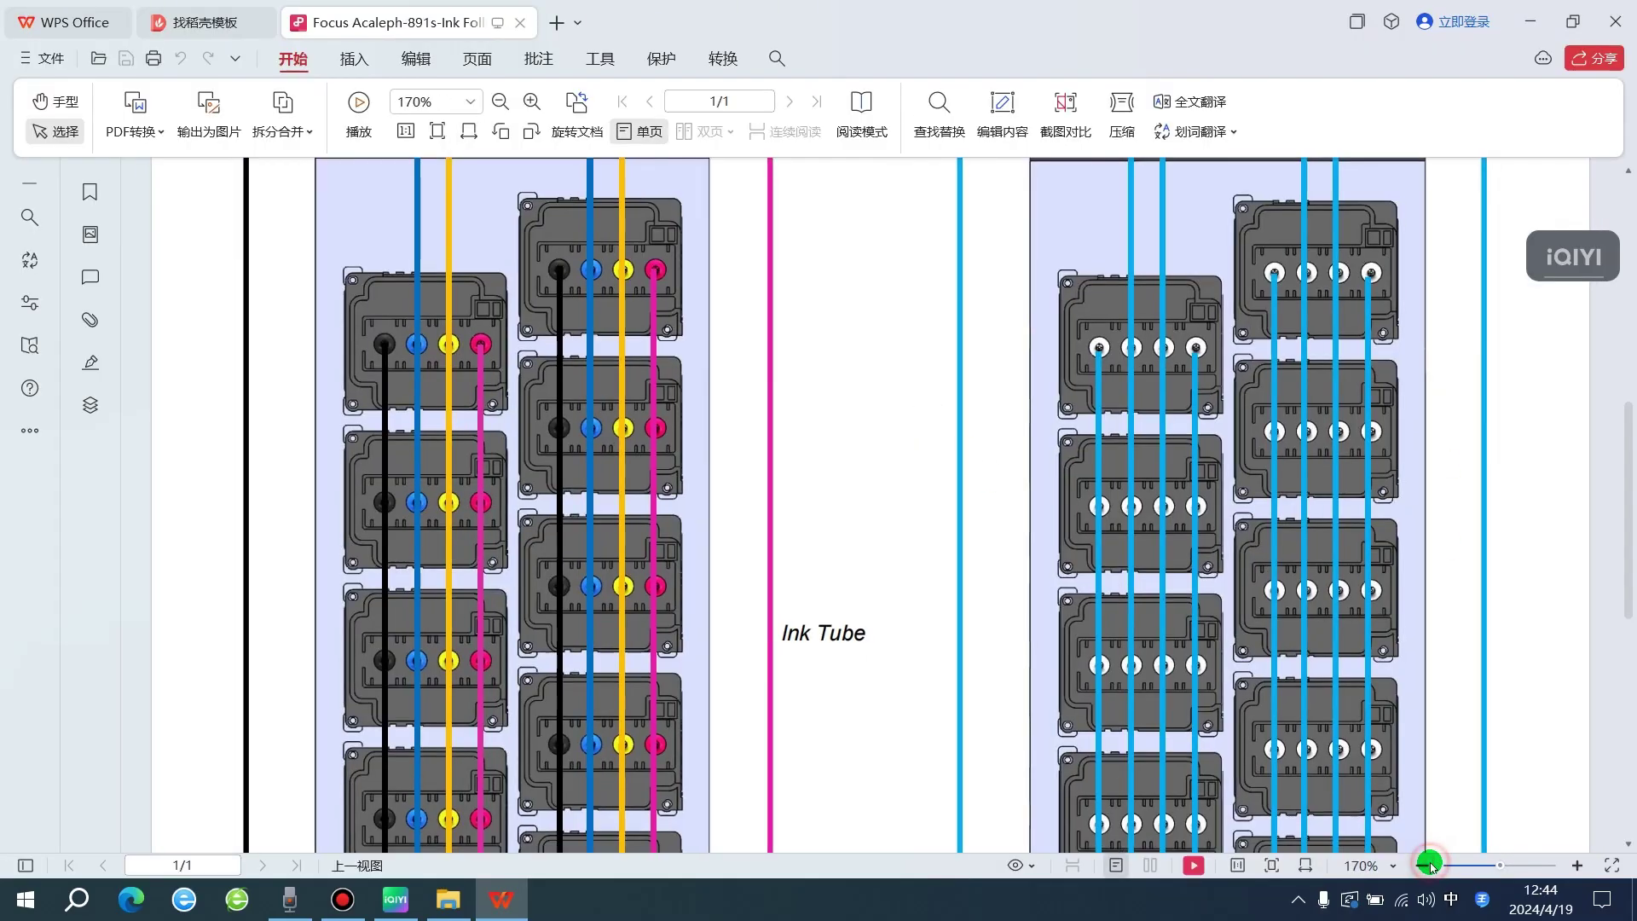
{"action": "left_click", "coordinate": [1431, 866]}
{"action": "left_click", "coordinate": [1430, 865]}
{"action": "left_click", "coordinate": [1431, 866]}
{"action": "left_click", "coordinate": [1431, 866]}
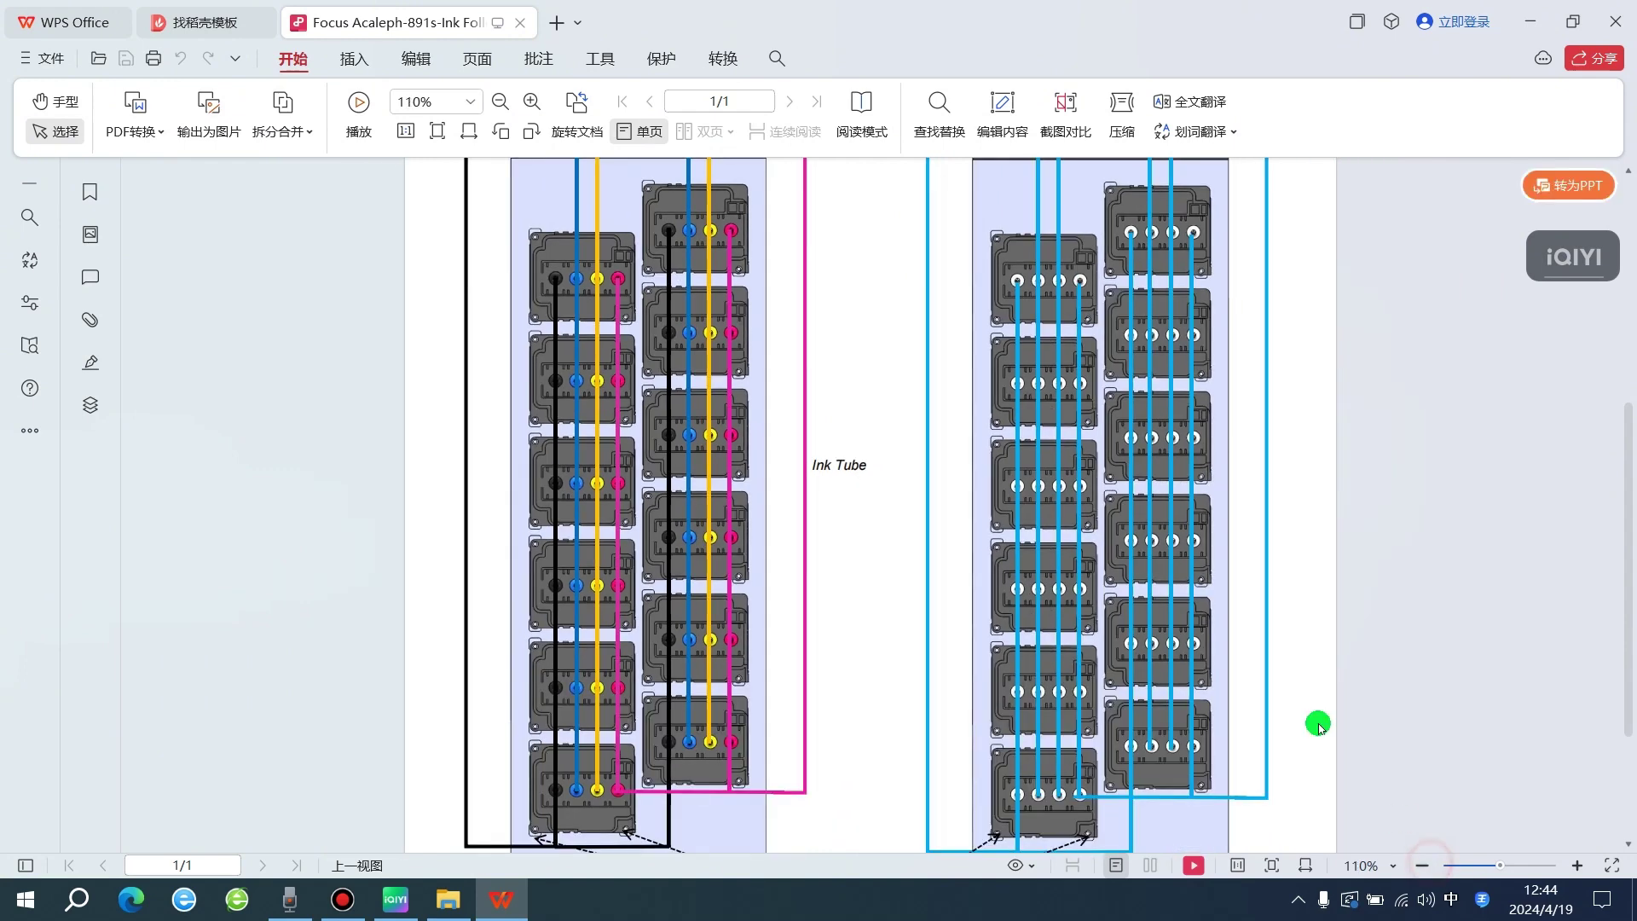
Step: Examine the ink tube routing from the colour and white print heads up to their sub ink tanks, including the installation notes
{"action": "scroll", "coordinate": [1257, 645], "scroll_direction": "up", "scroll_amount": 2}
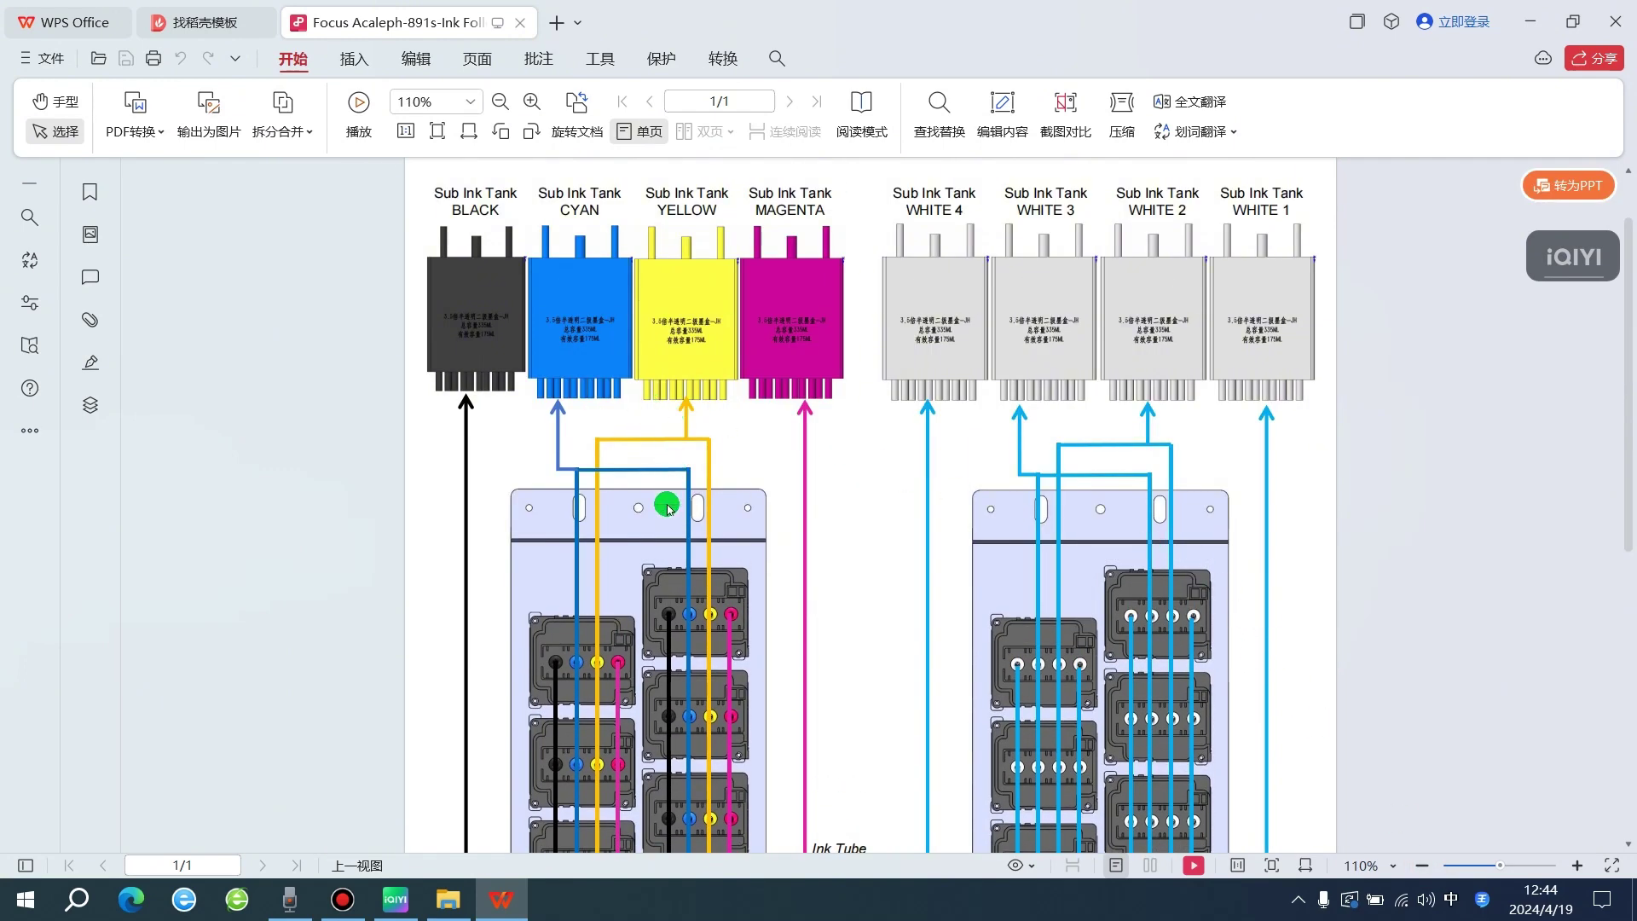
{"action": "scroll", "coordinate": [641, 614], "scroll_direction": "down", "scroll_amount": 3}
{"action": "scroll", "coordinate": [640, 612], "scroll_direction": "up", "scroll_amount": 5}
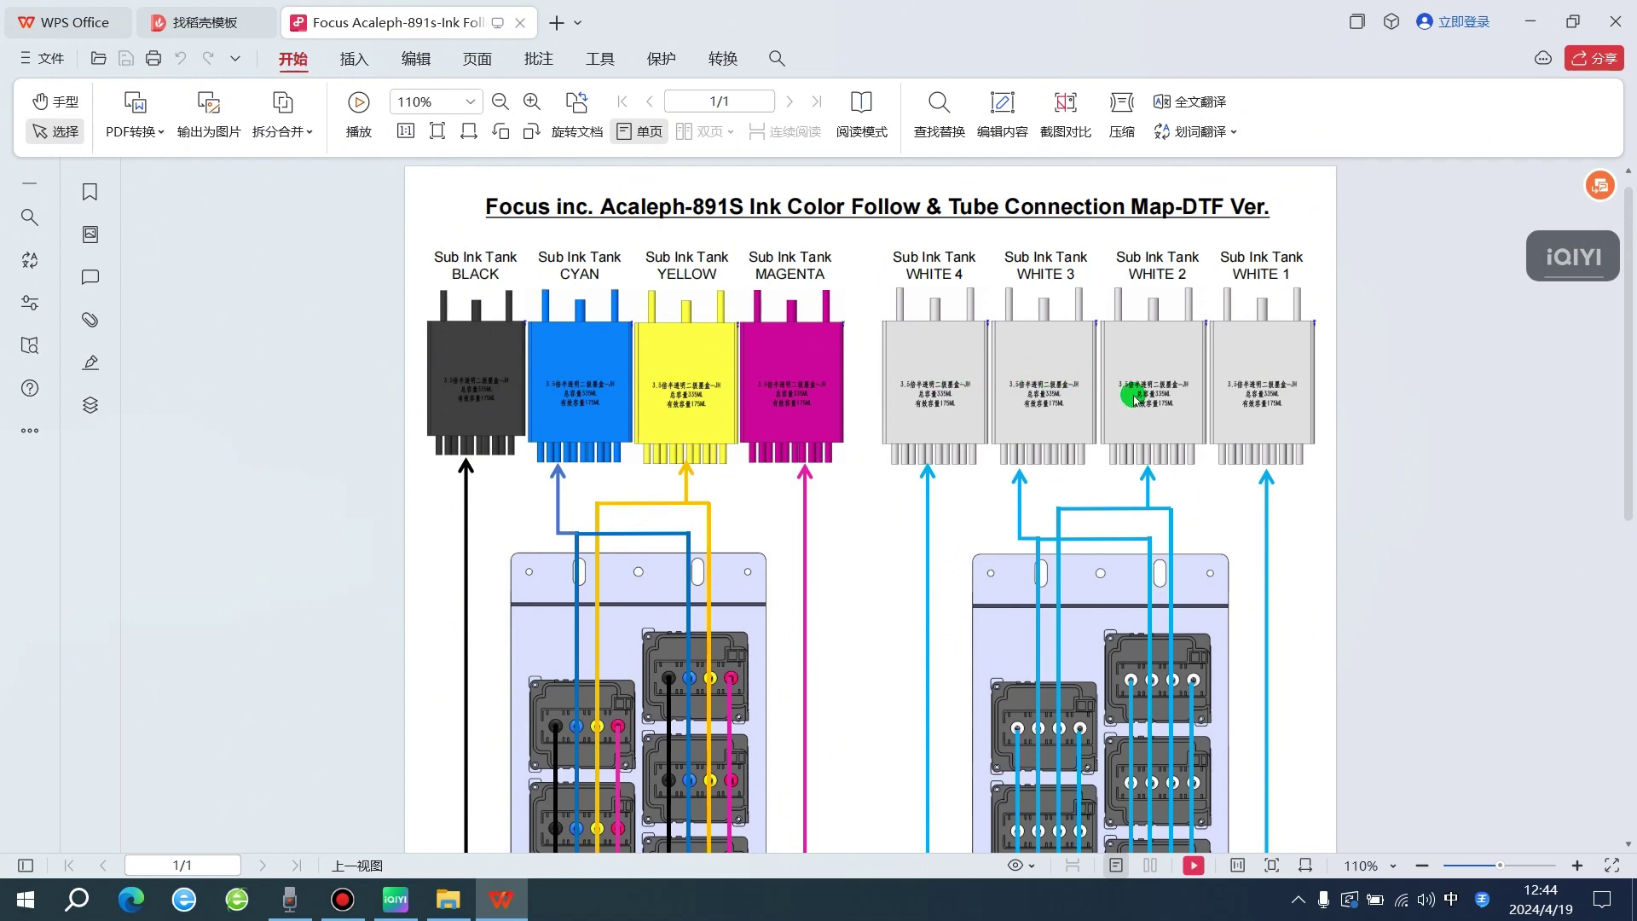
{"action": "scroll", "coordinate": [1292, 426], "scroll_direction": "down", "scroll_amount": 5}
{"action": "scroll", "coordinate": [917, 546], "scroll_direction": "down", "scroll_amount": 10}
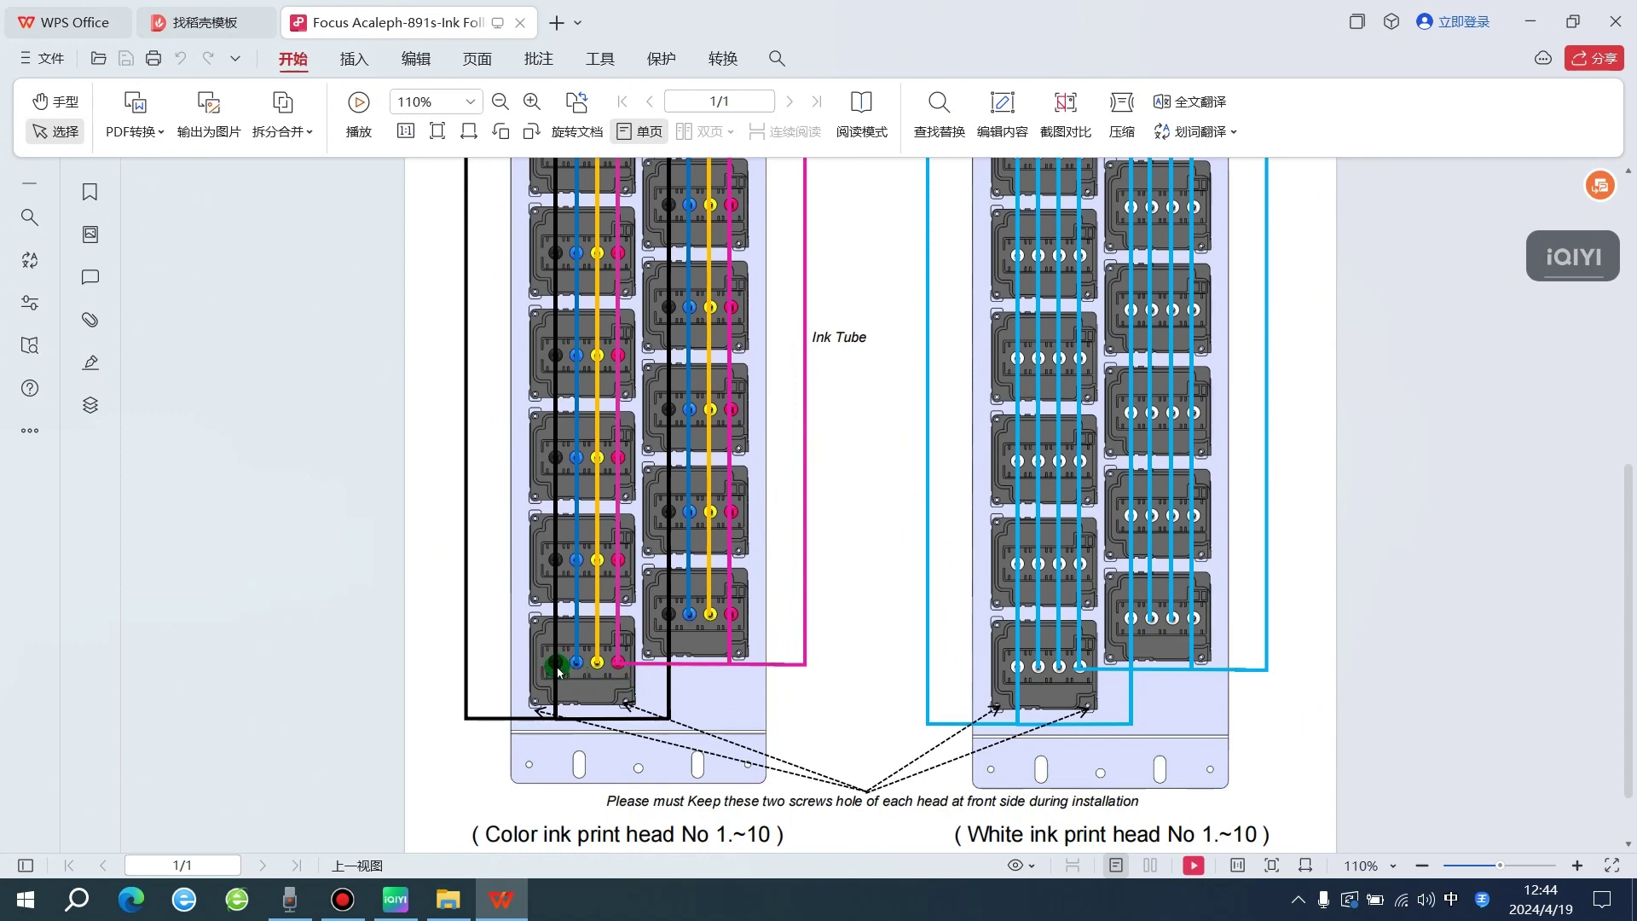
{"action": "scroll", "coordinate": [559, 671], "scroll_direction": "up", "scroll_amount": 15}
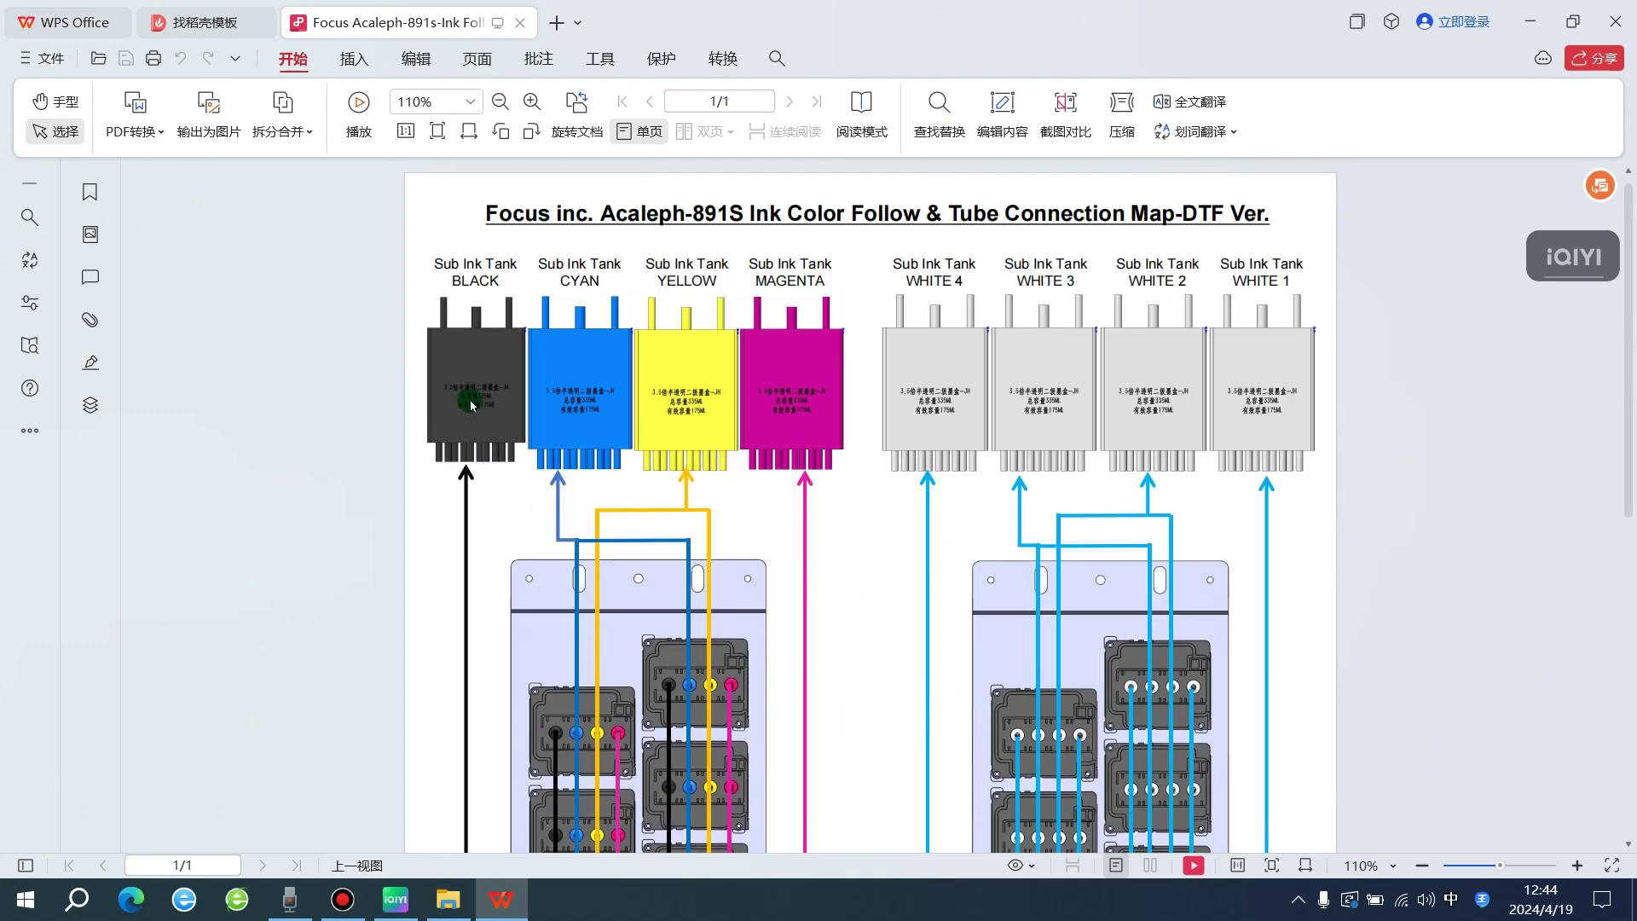
{"action": "scroll", "coordinate": [490, 446], "scroll_direction": "down", "scroll_amount": 14}
{"action": "scroll", "coordinate": [493, 453], "scroll_direction": "up", "scroll_amount": 6}
{"action": "scroll", "coordinate": [503, 449], "scroll_direction": "down", "scroll_amount": 3}
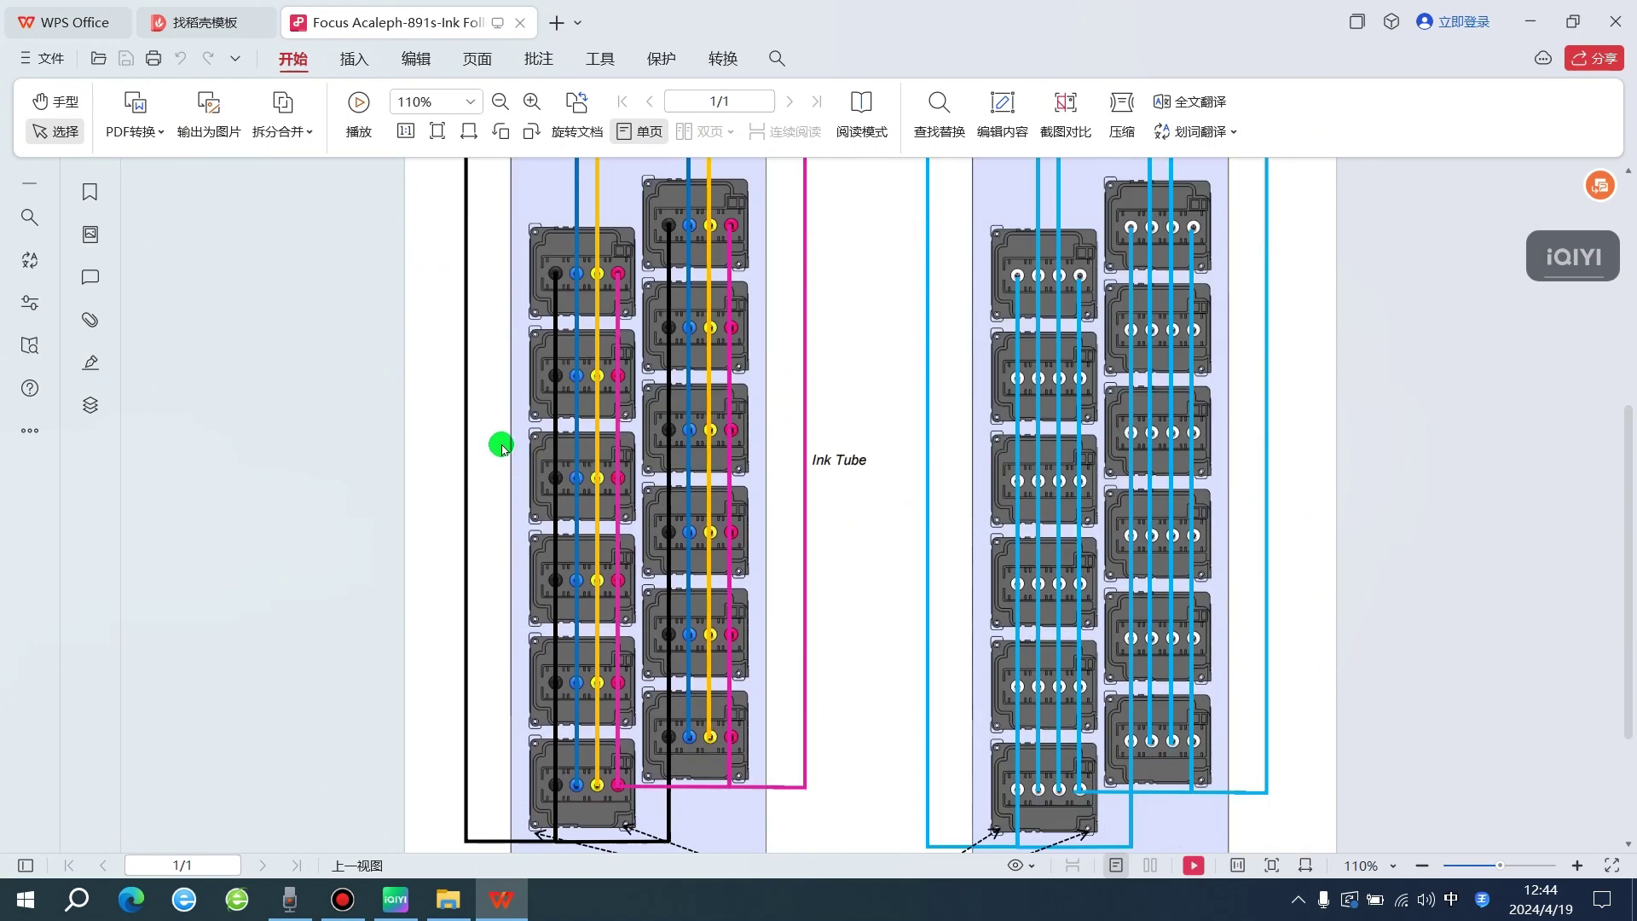
{"action": "scroll", "coordinate": [502, 449], "scroll_direction": "down", "scroll_amount": 3}
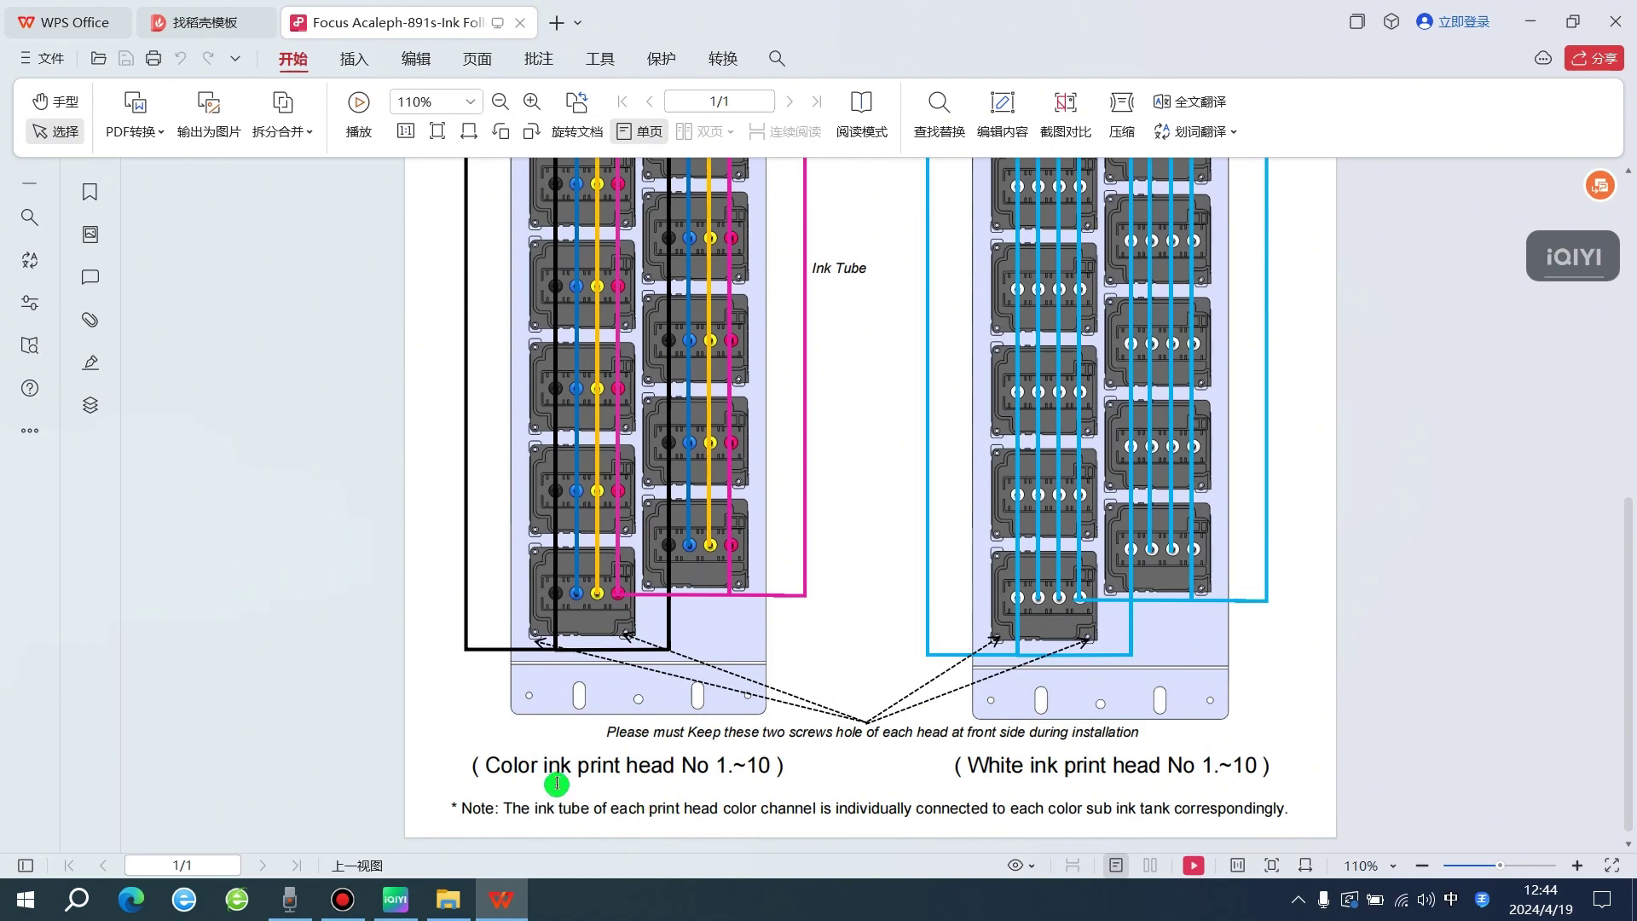
{"action": "scroll", "coordinate": [559, 779], "scroll_direction": "up", "scroll_amount": 3}
{"action": "scroll", "coordinate": [576, 780], "scroll_direction": "down", "scroll_amount": 3}
{"action": "scroll", "coordinate": [719, 682], "scroll_direction": "up", "scroll_amount": 3}
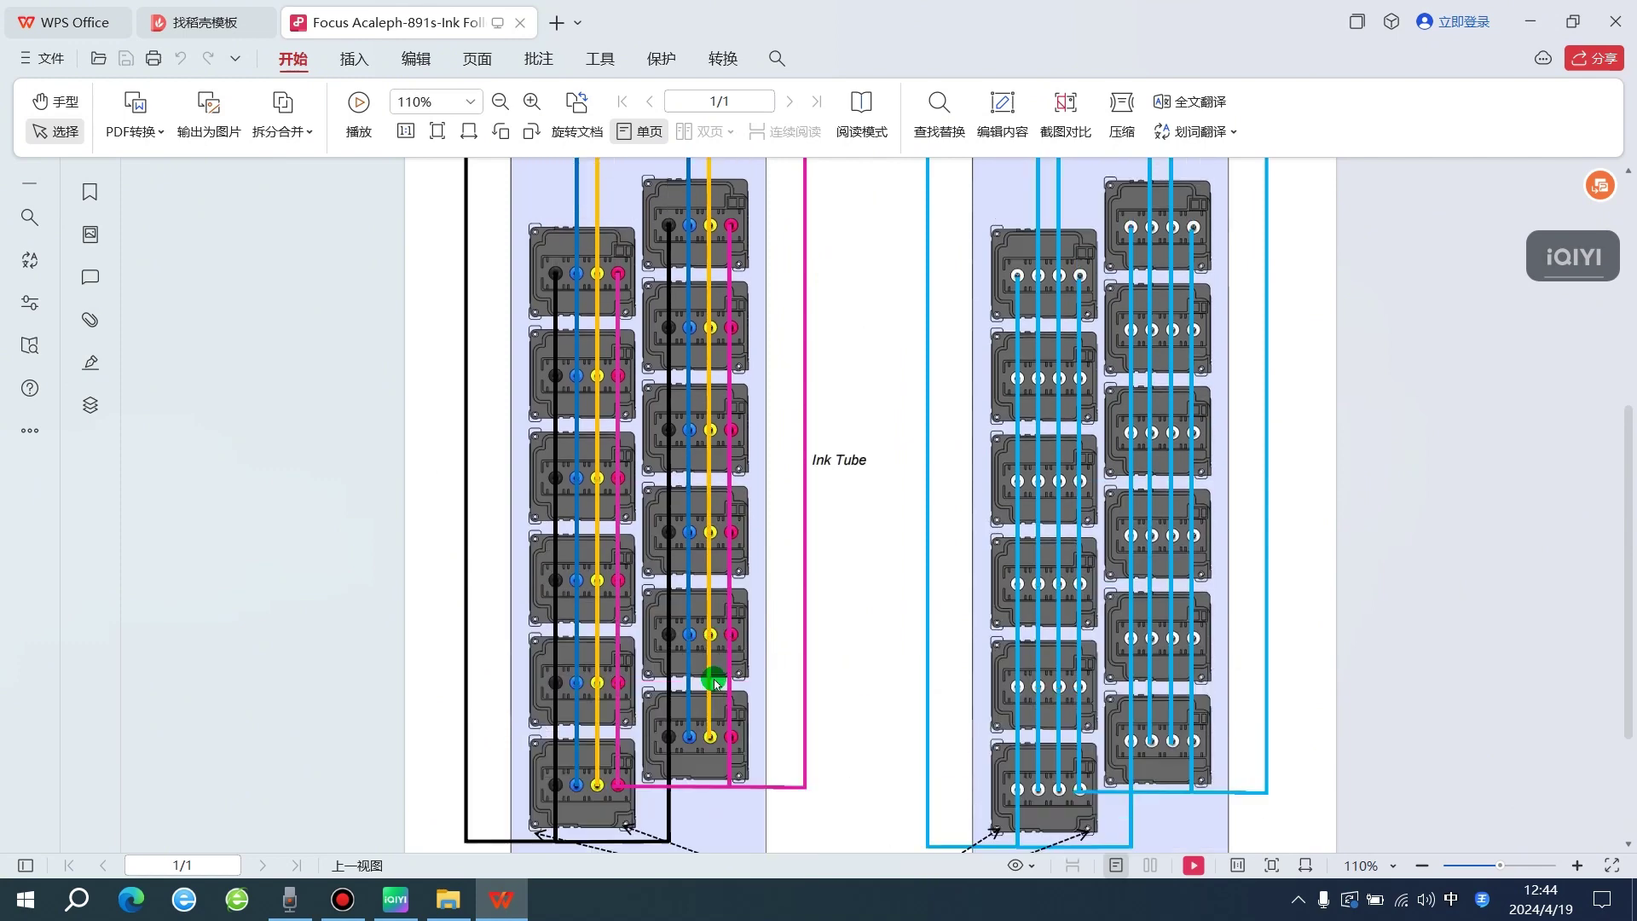
Step: Trace the black ink tubes between the colour print heads and the black sub ink tank, and close the ink map
{"action": "scroll", "coordinate": [566, 797], "scroll_direction": "down", "scroll_amount": 2}
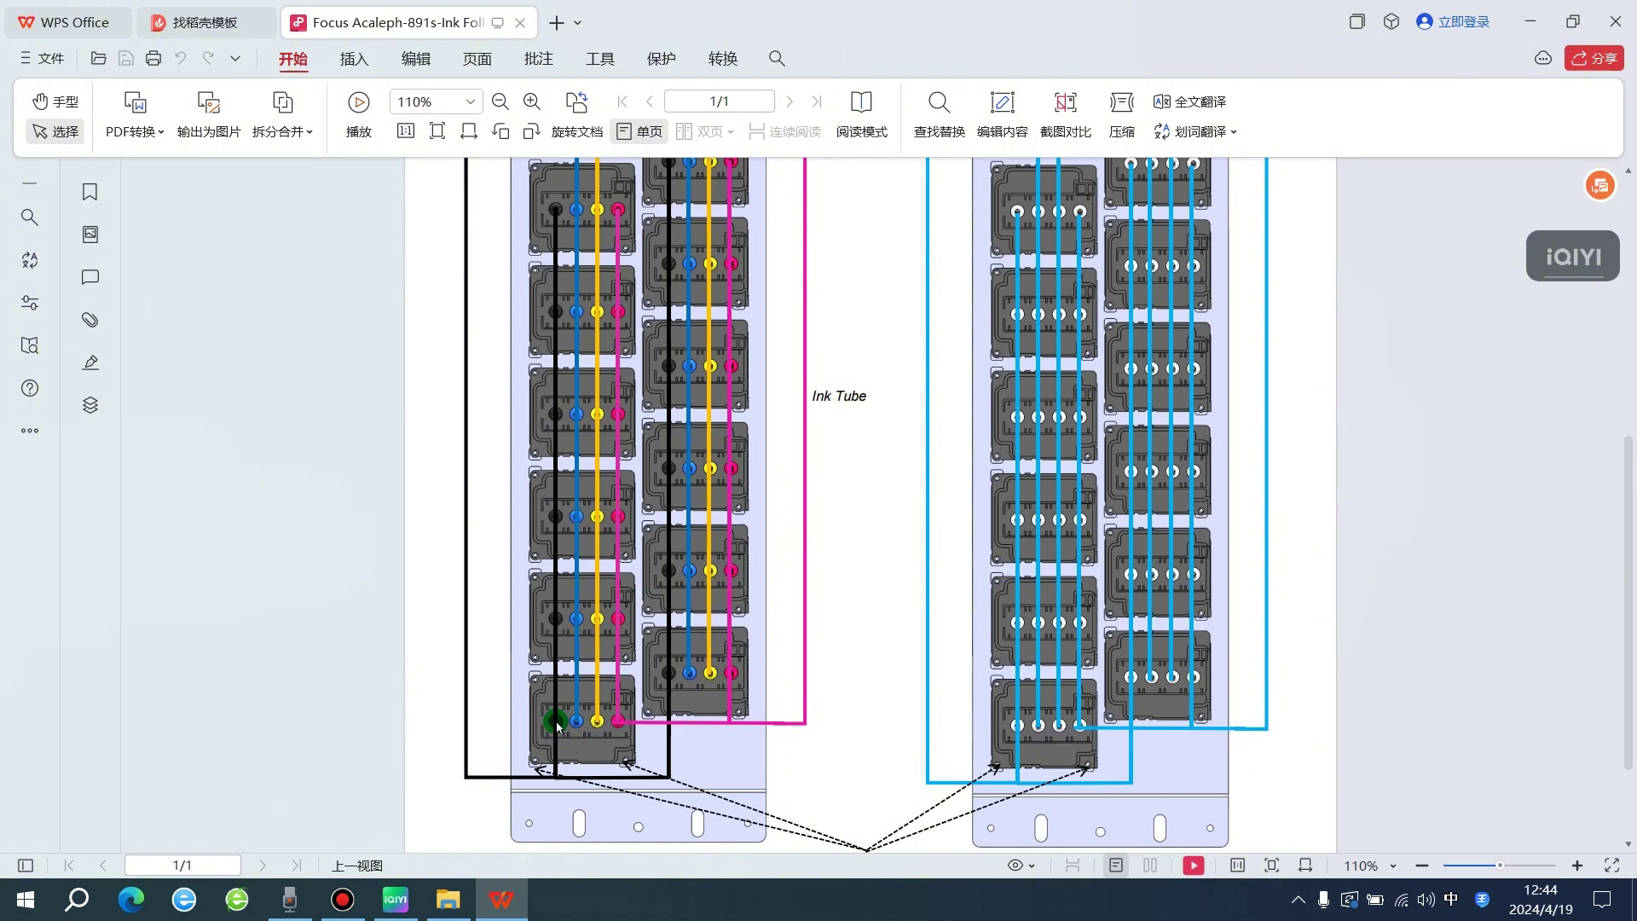
{"action": "scroll", "coordinate": [556, 723], "scroll_direction": "up", "scroll_amount": 5}
{"action": "scroll", "coordinate": [742, 717], "scroll_direction": "down", "scroll_amount": 6}
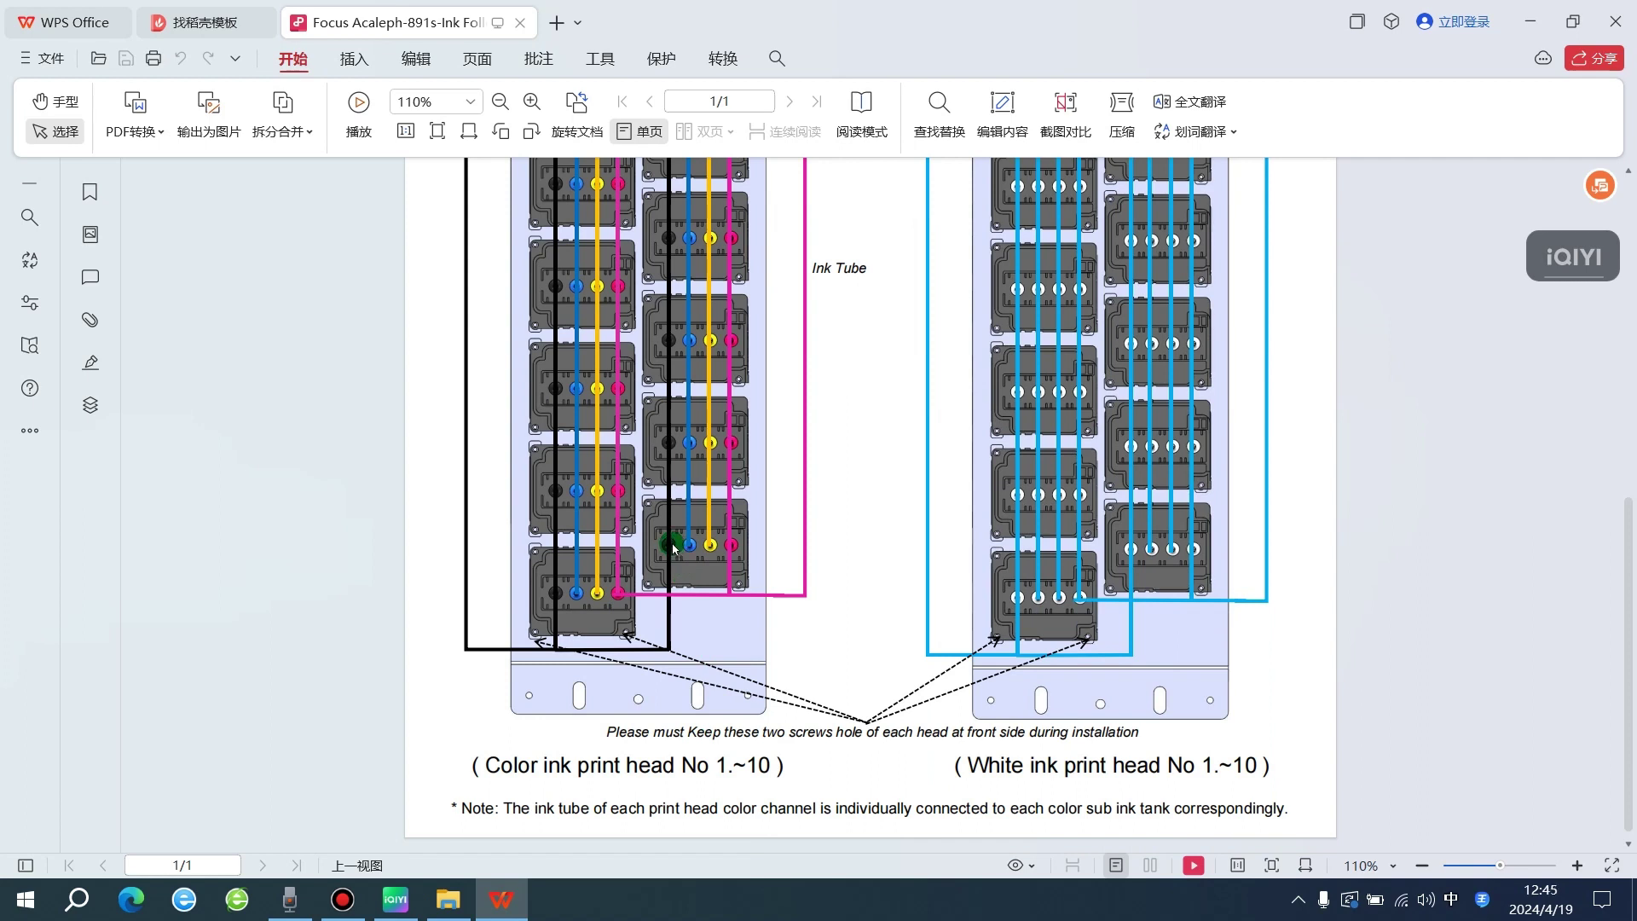
{"action": "scroll", "coordinate": [673, 546], "scroll_direction": "up", "scroll_amount": 6}
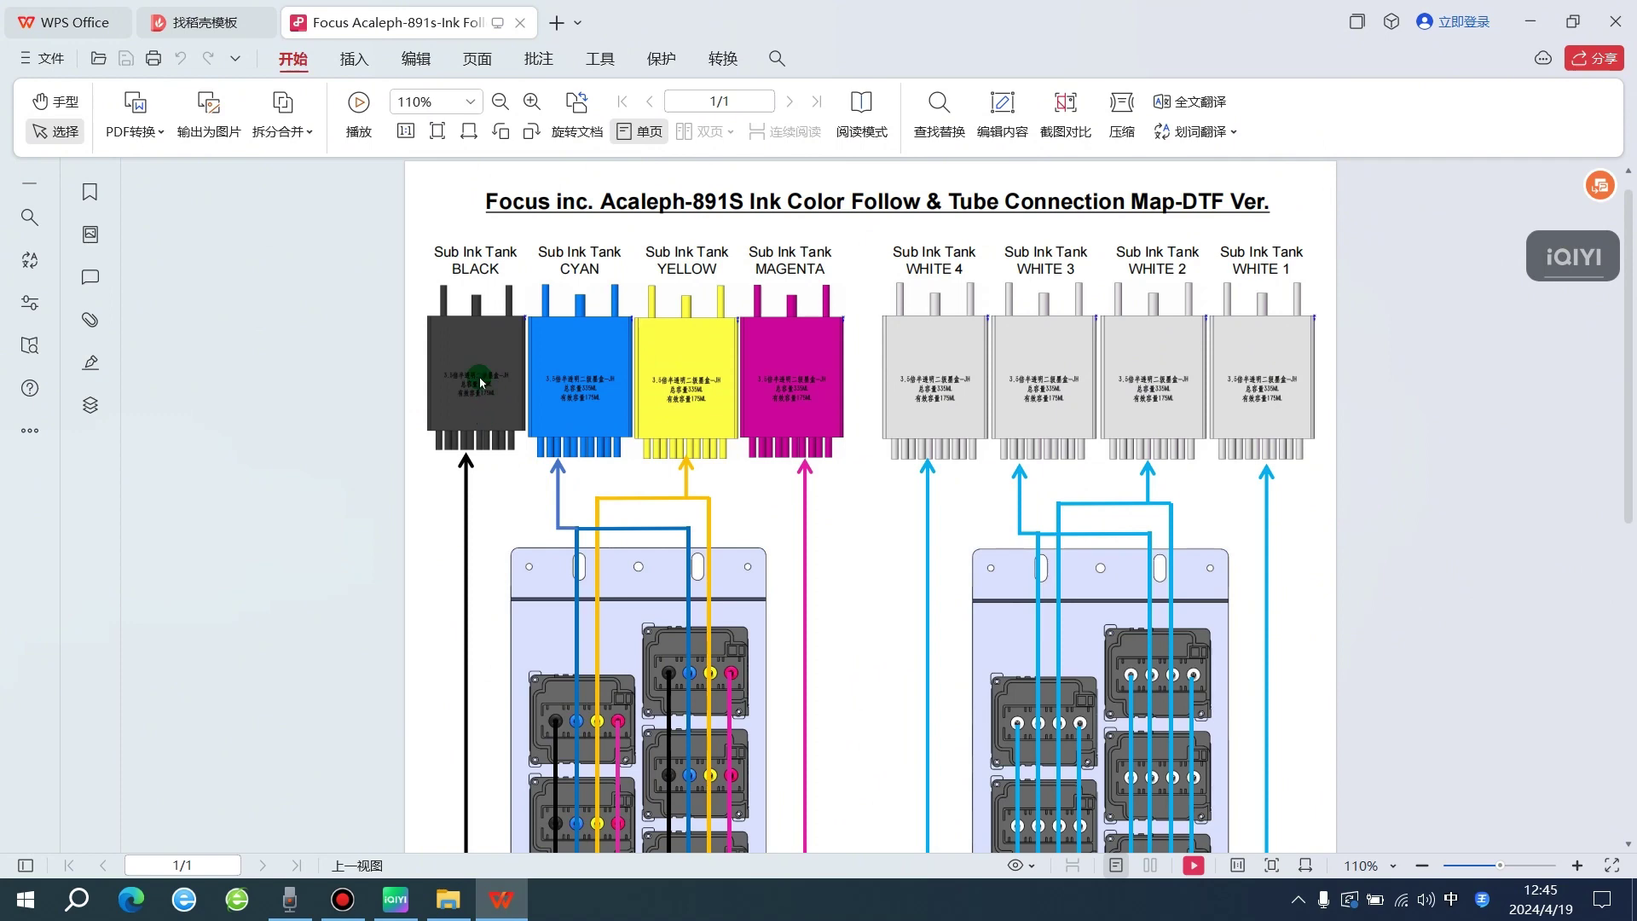
{"action": "scroll", "coordinate": [622, 494], "scroll_direction": "down", "scroll_amount": 2}
{"action": "scroll", "coordinate": [648, 567], "scroll_direction": "down", "scroll_amount": 2}
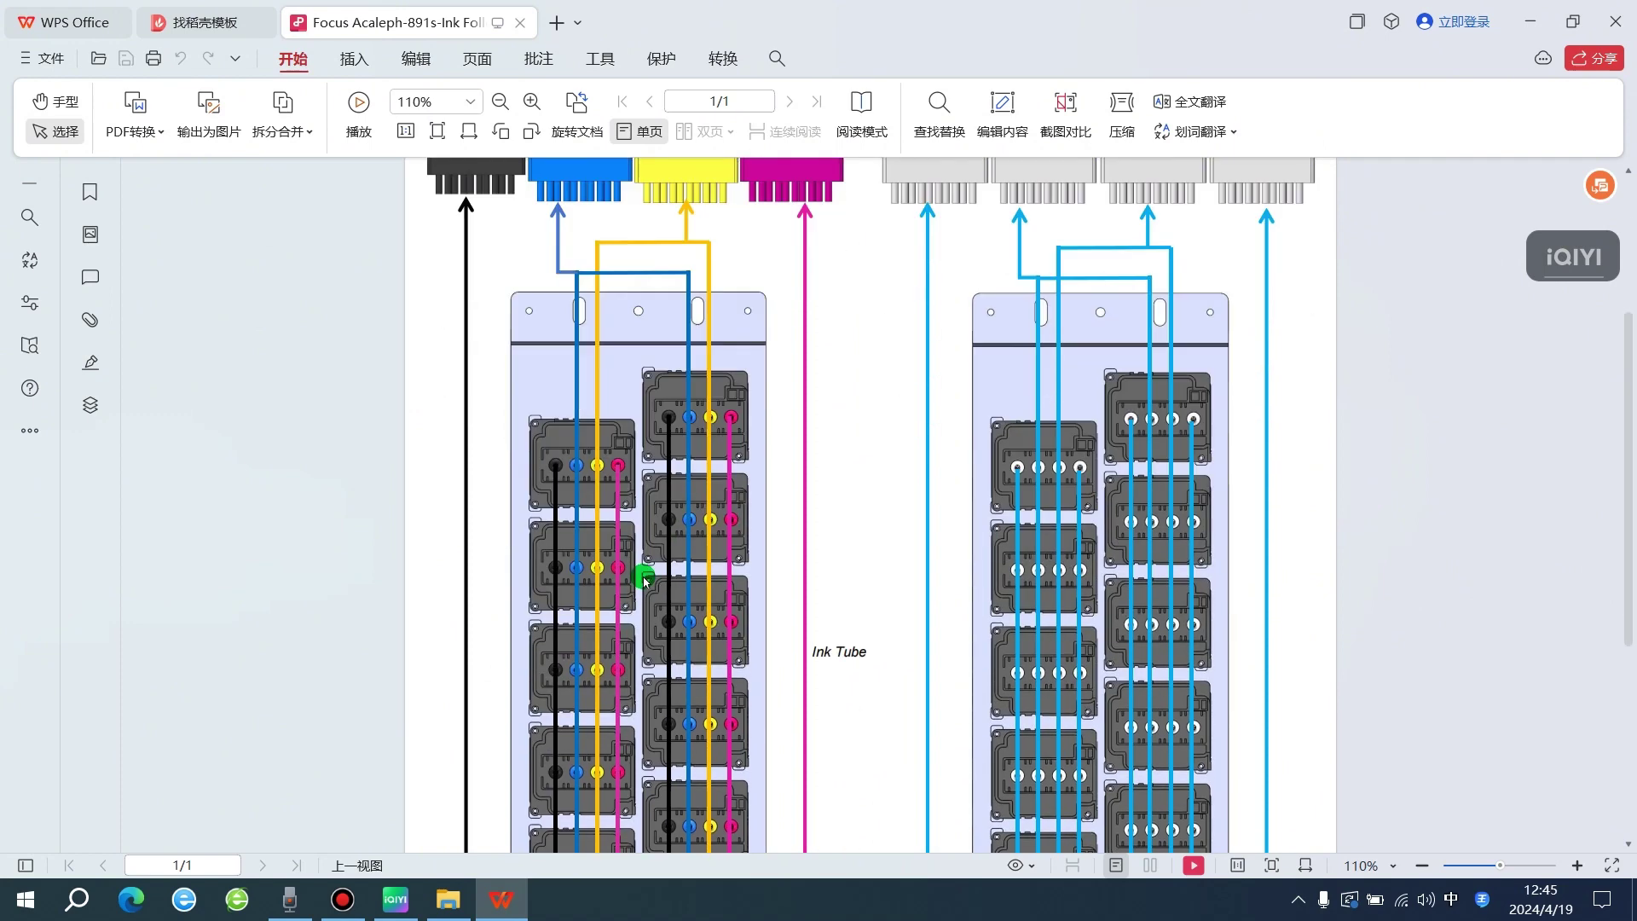
{"action": "scroll", "coordinate": [622, 546], "scroll_direction": "up", "scroll_amount": 1}
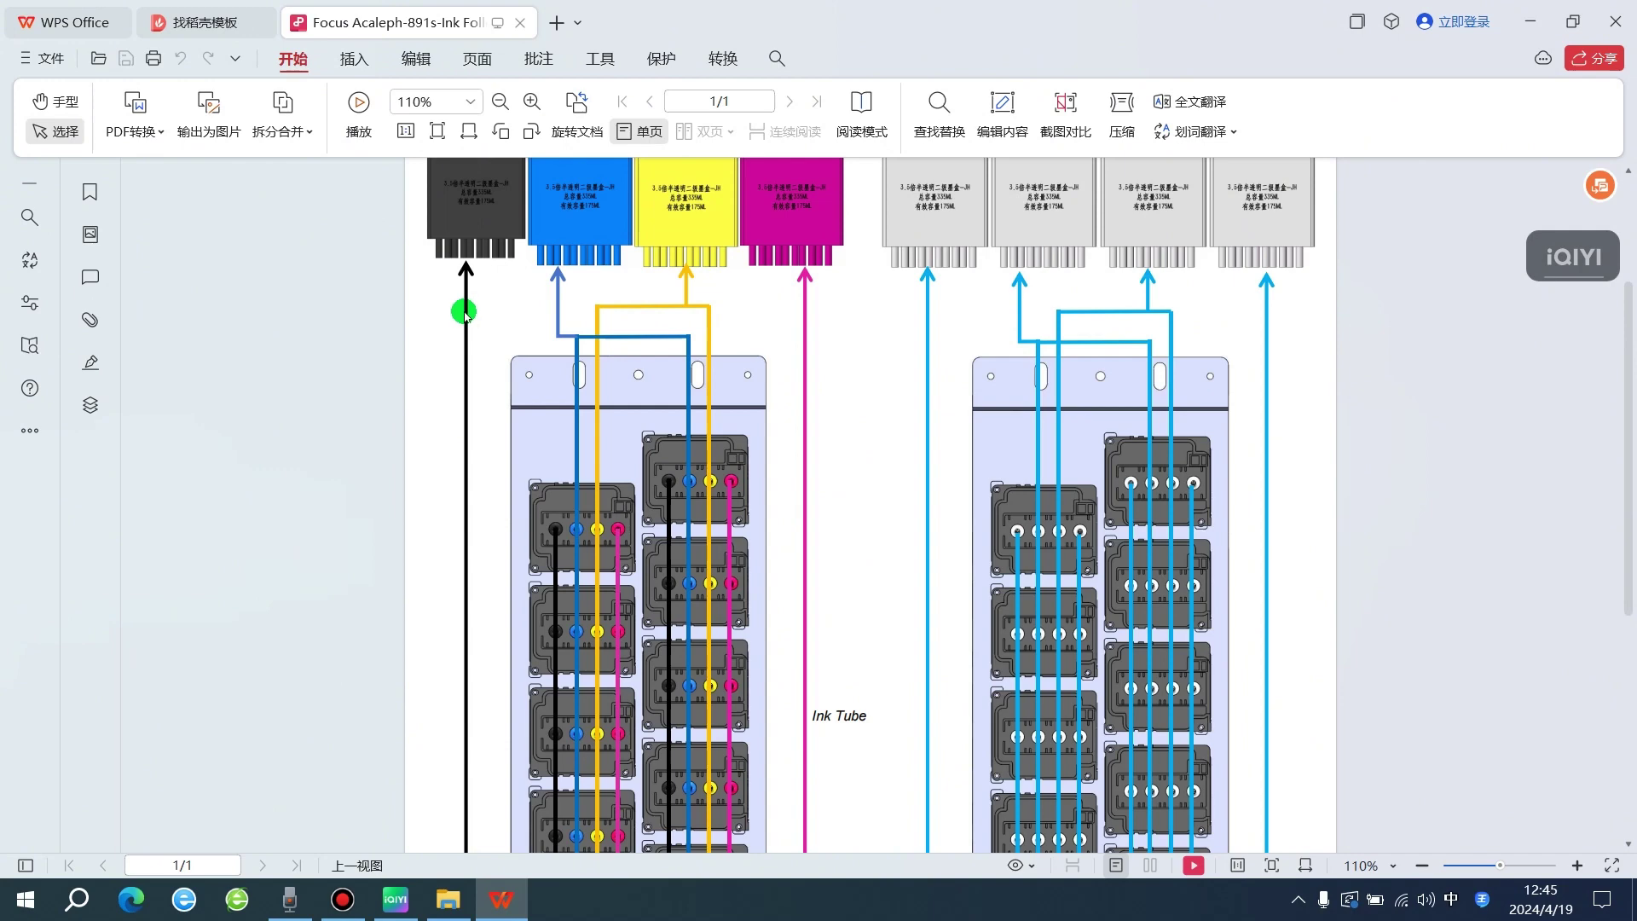
{"action": "scroll", "coordinate": [465, 313], "scroll_direction": "down", "scroll_amount": 6}
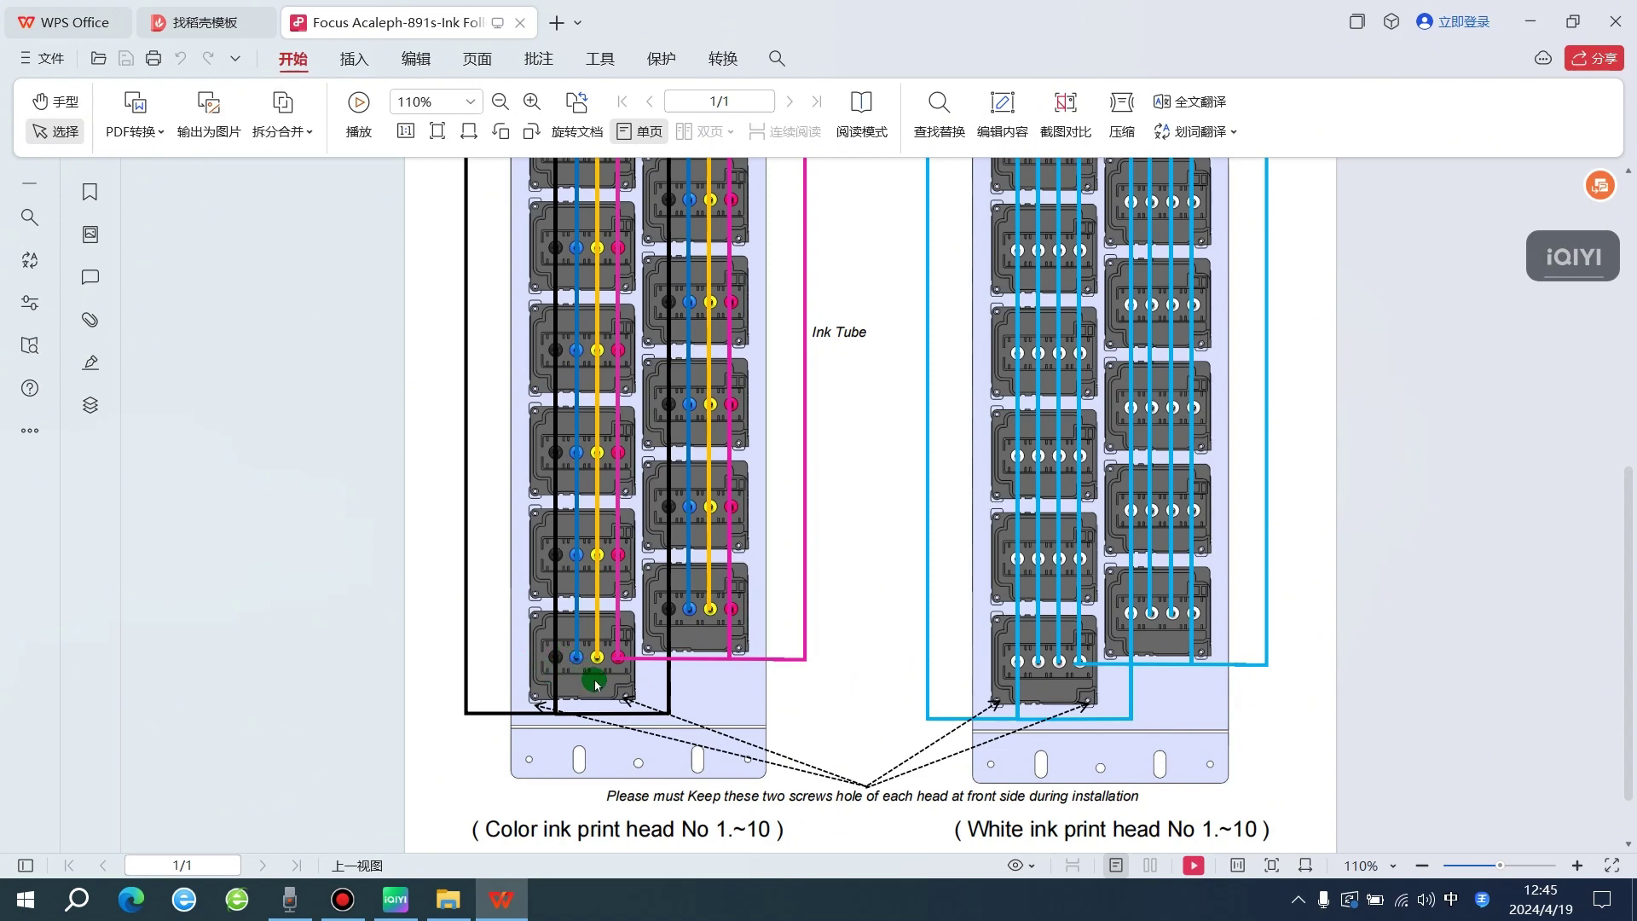
{"action": "scroll", "coordinate": [618, 678], "scroll_direction": "up", "scroll_amount": 7}
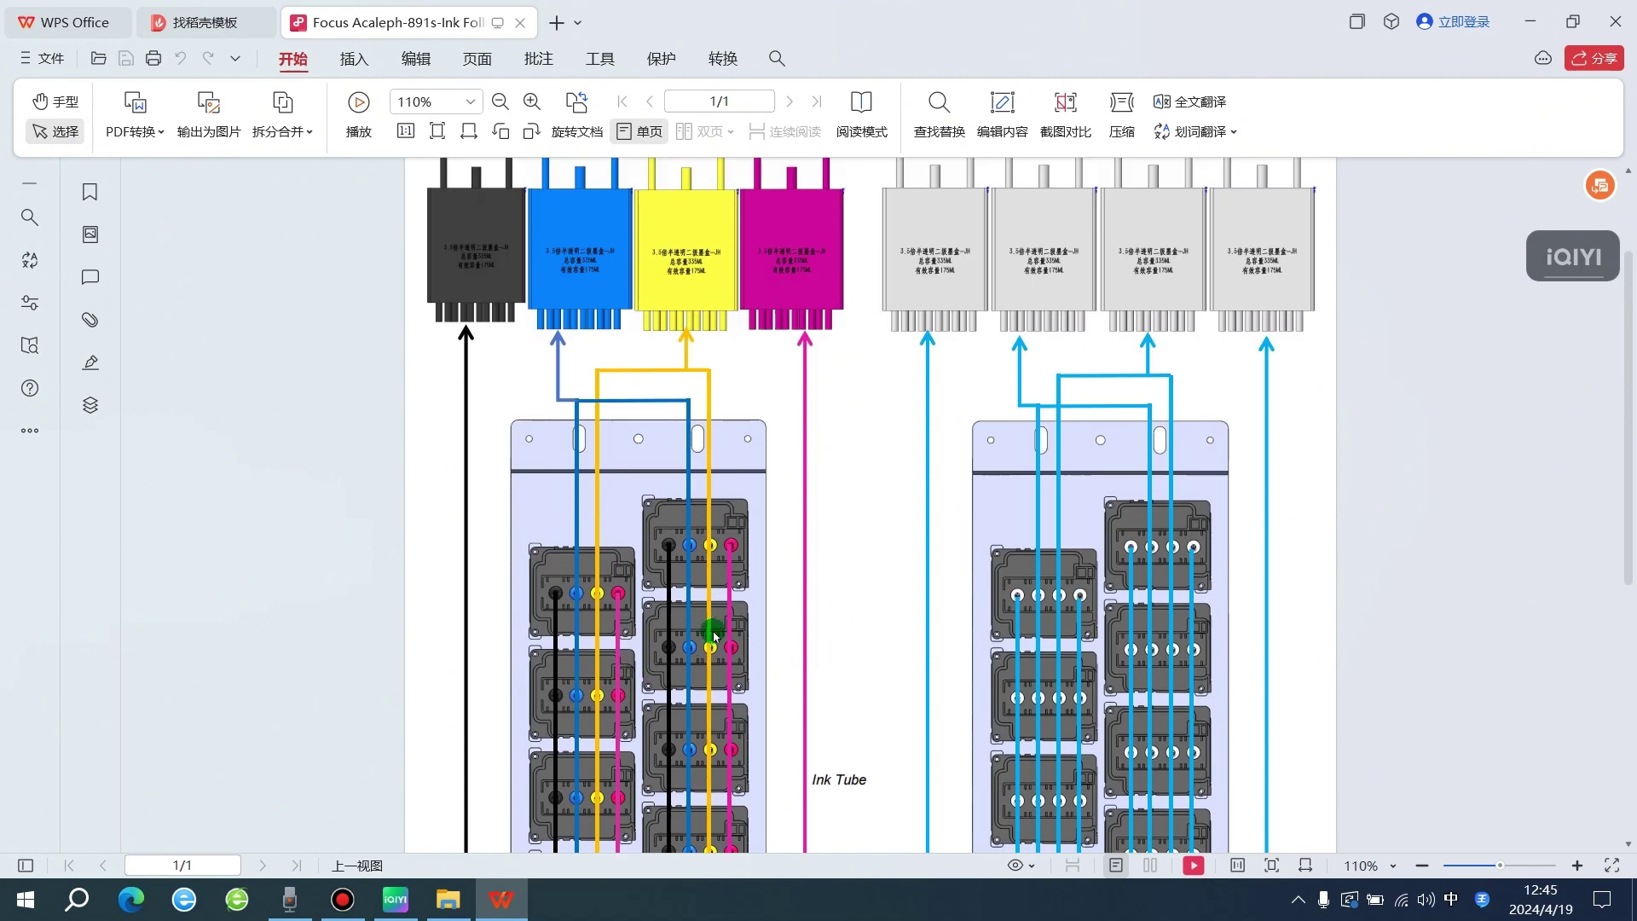
{"action": "left_click", "coordinate": [1630, 12]}
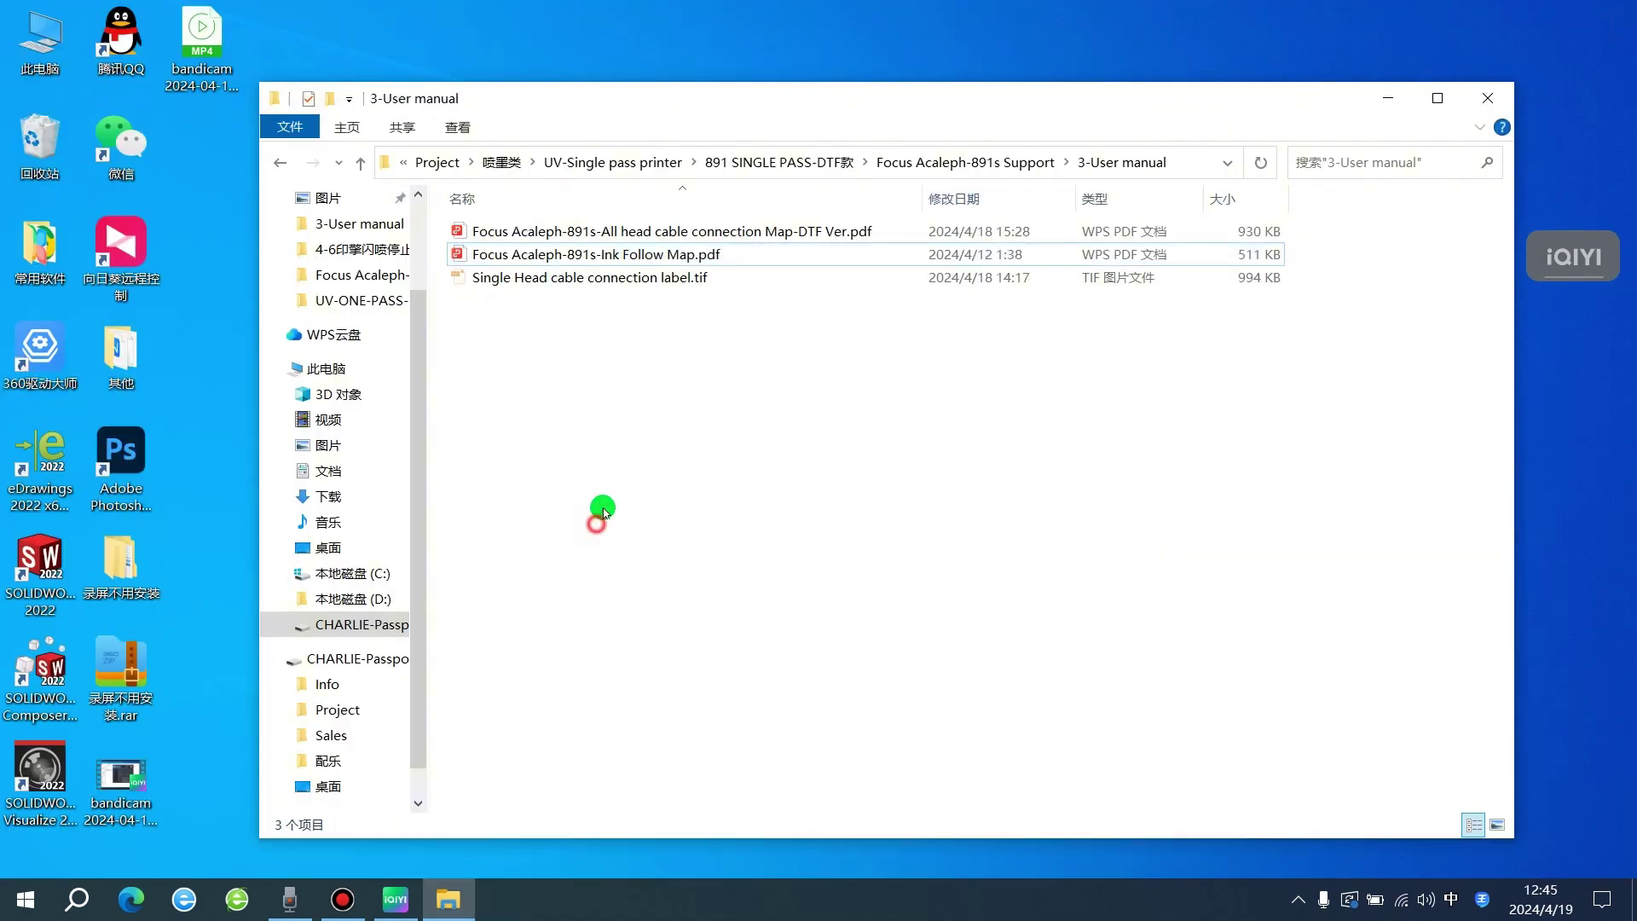
Step: Open Focus Acaleph-891s-All head cable connection Map-DTF Ver.pdf, review the all-head and each-head cable diagrams, and close it
{"action": "left_click", "coordinate": [638, 238]}
{"action": "double_click", "coordinate": [638, 238]}
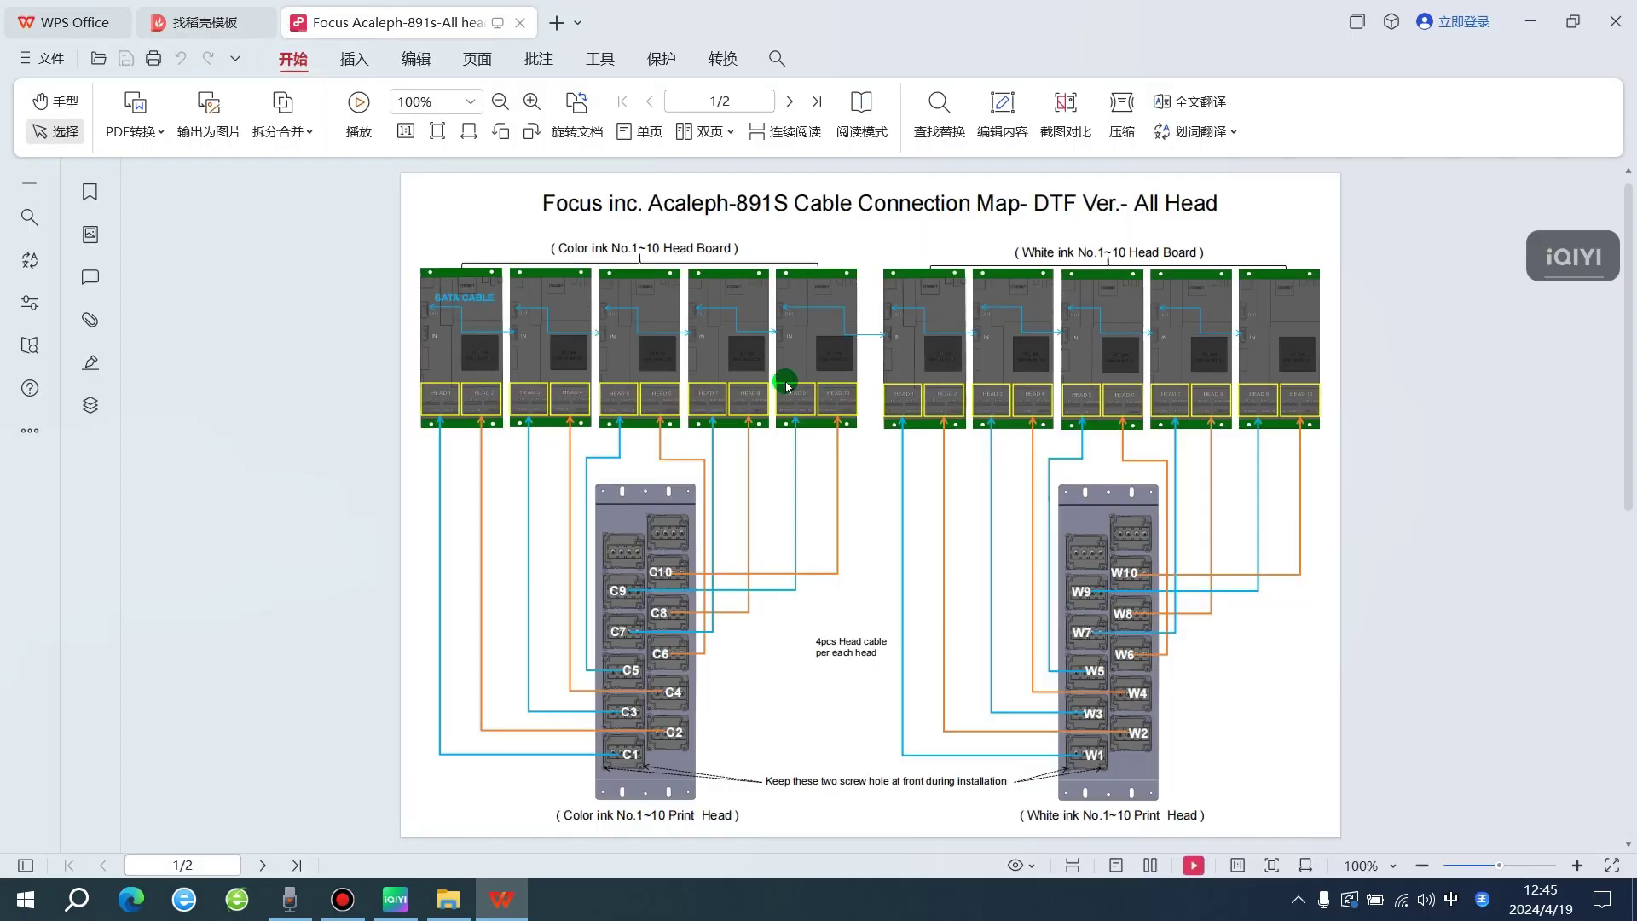
{"action": "scroll", "coordinate": [788, 393], "scroll_direction": "down", "scroll_amount": 3}
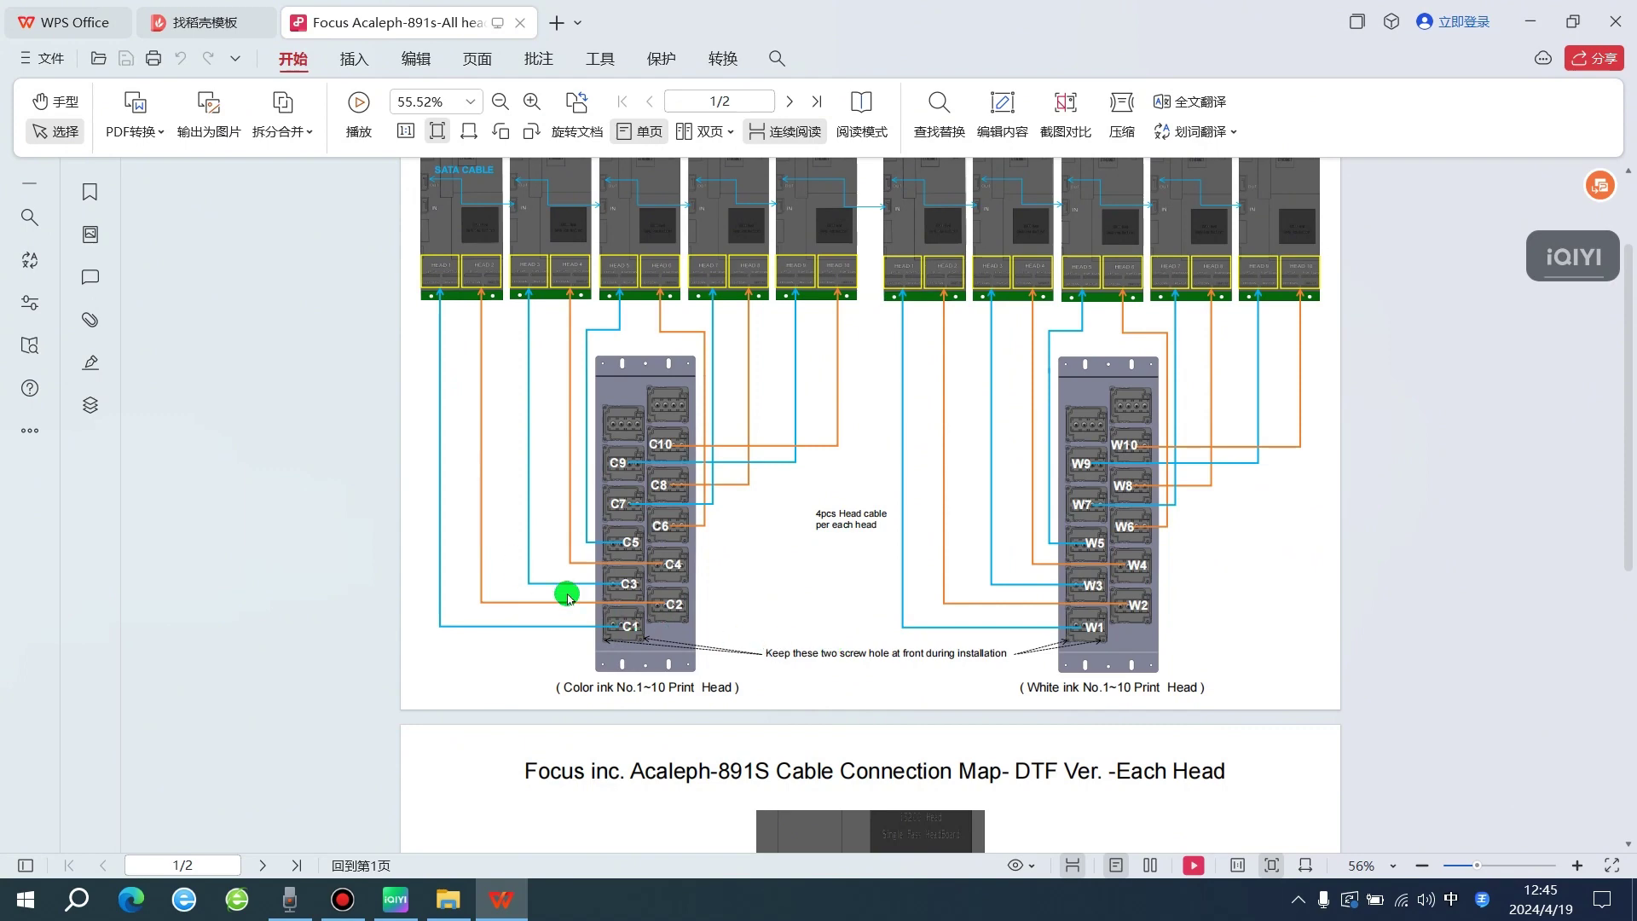
{"action": "scroll", "coordinate": [925, 645], "scroll_direction": "down", "scroll_amount": 5}
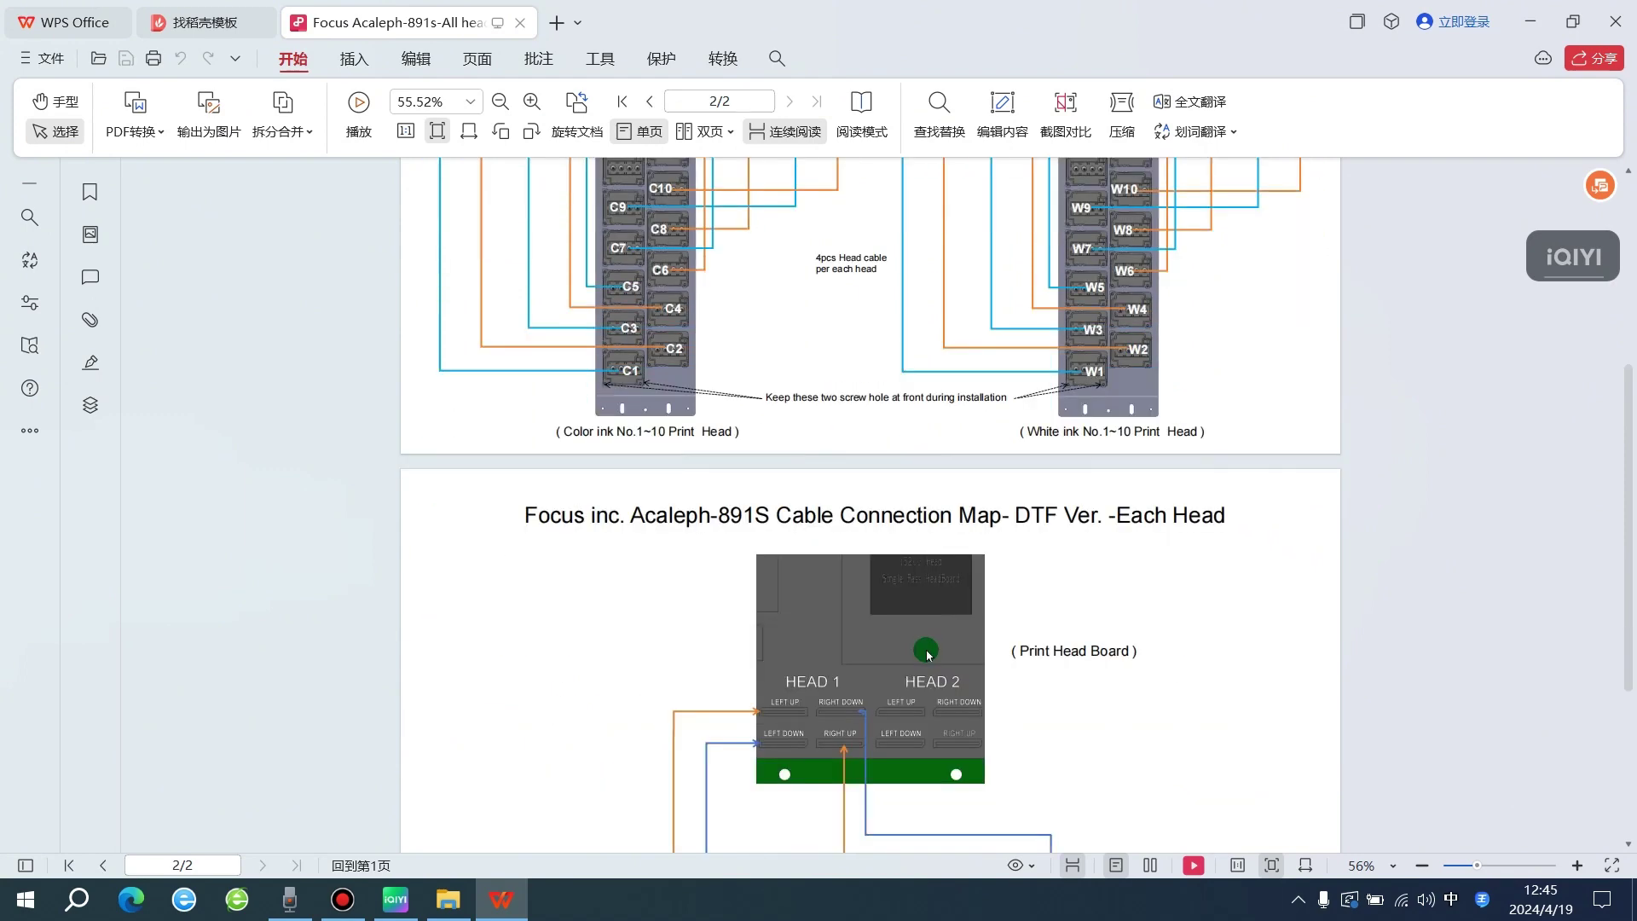
{"action": "left_click", "coordinate": [1621, 24]}
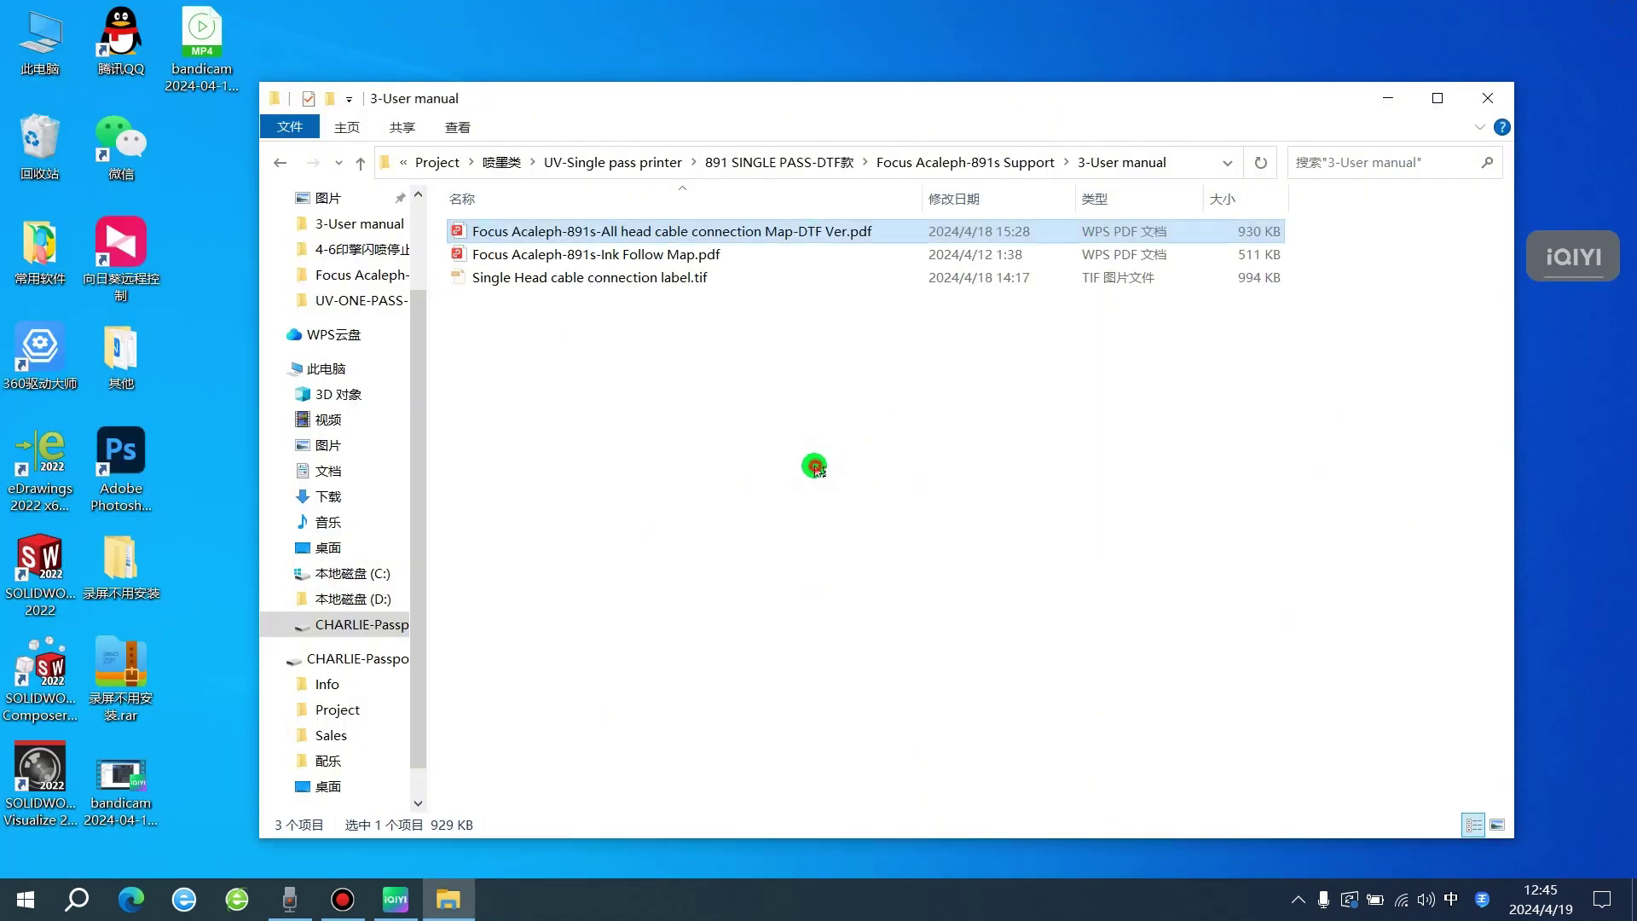
Step: Open Single Head cable connection label.tif, dismiss the PDF conversion offer, examine the head cable label, and close the image
{"action": "left_click", "coordinate": [616, 282]}
{"action": "double_click", "coordinate": [616, 279]}
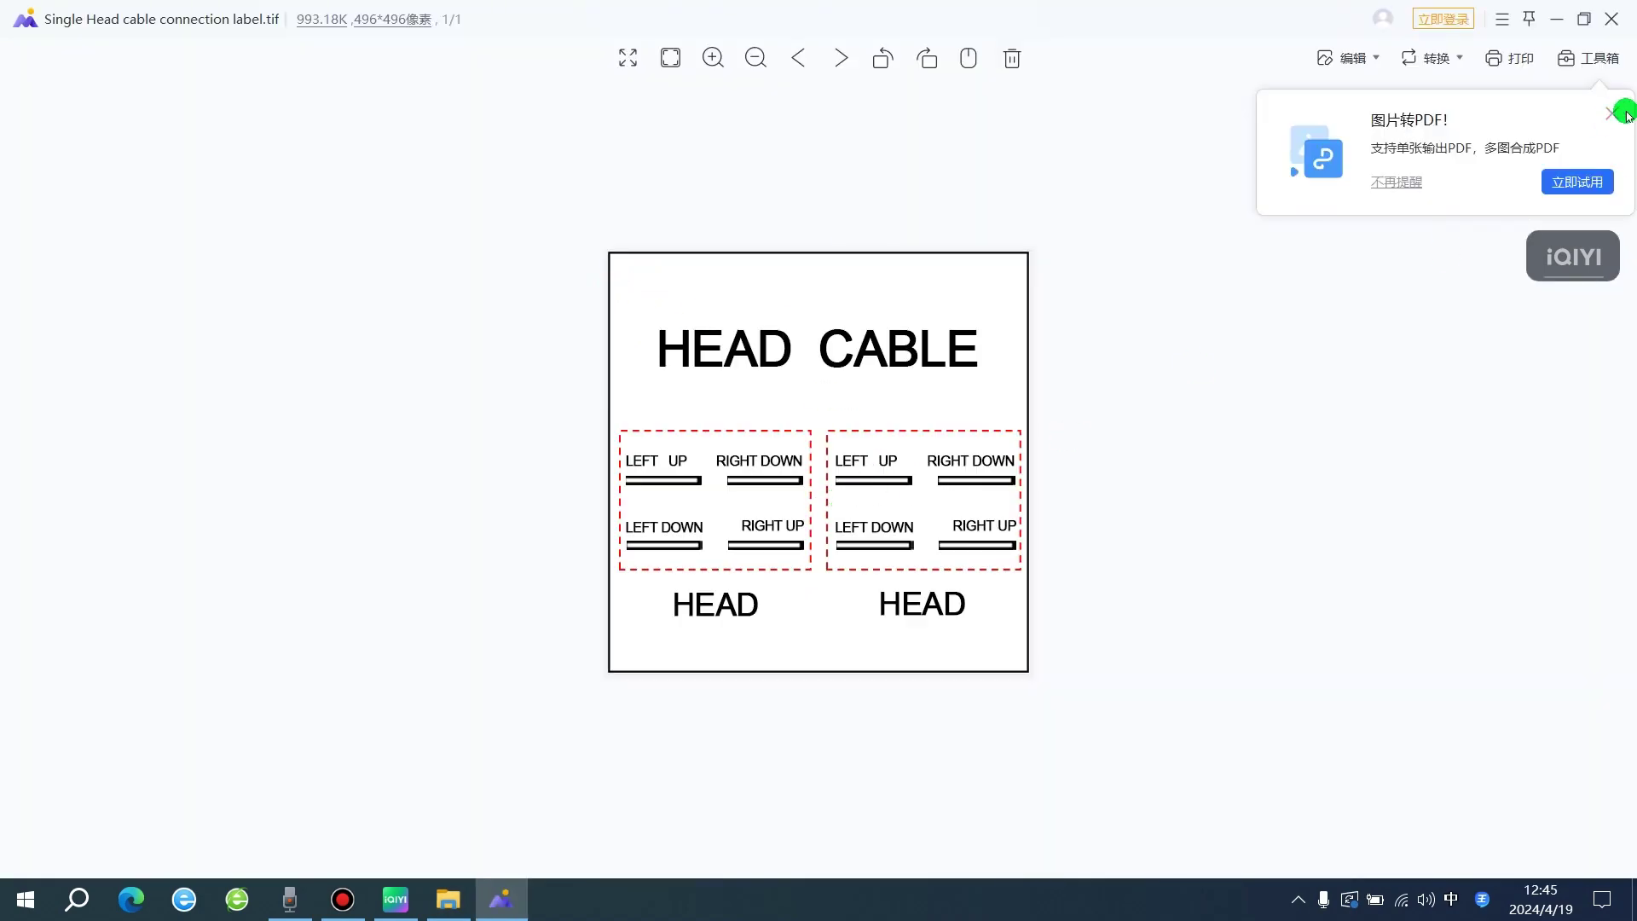
{"action": "left_click", "coordinate": [1614, 114]}
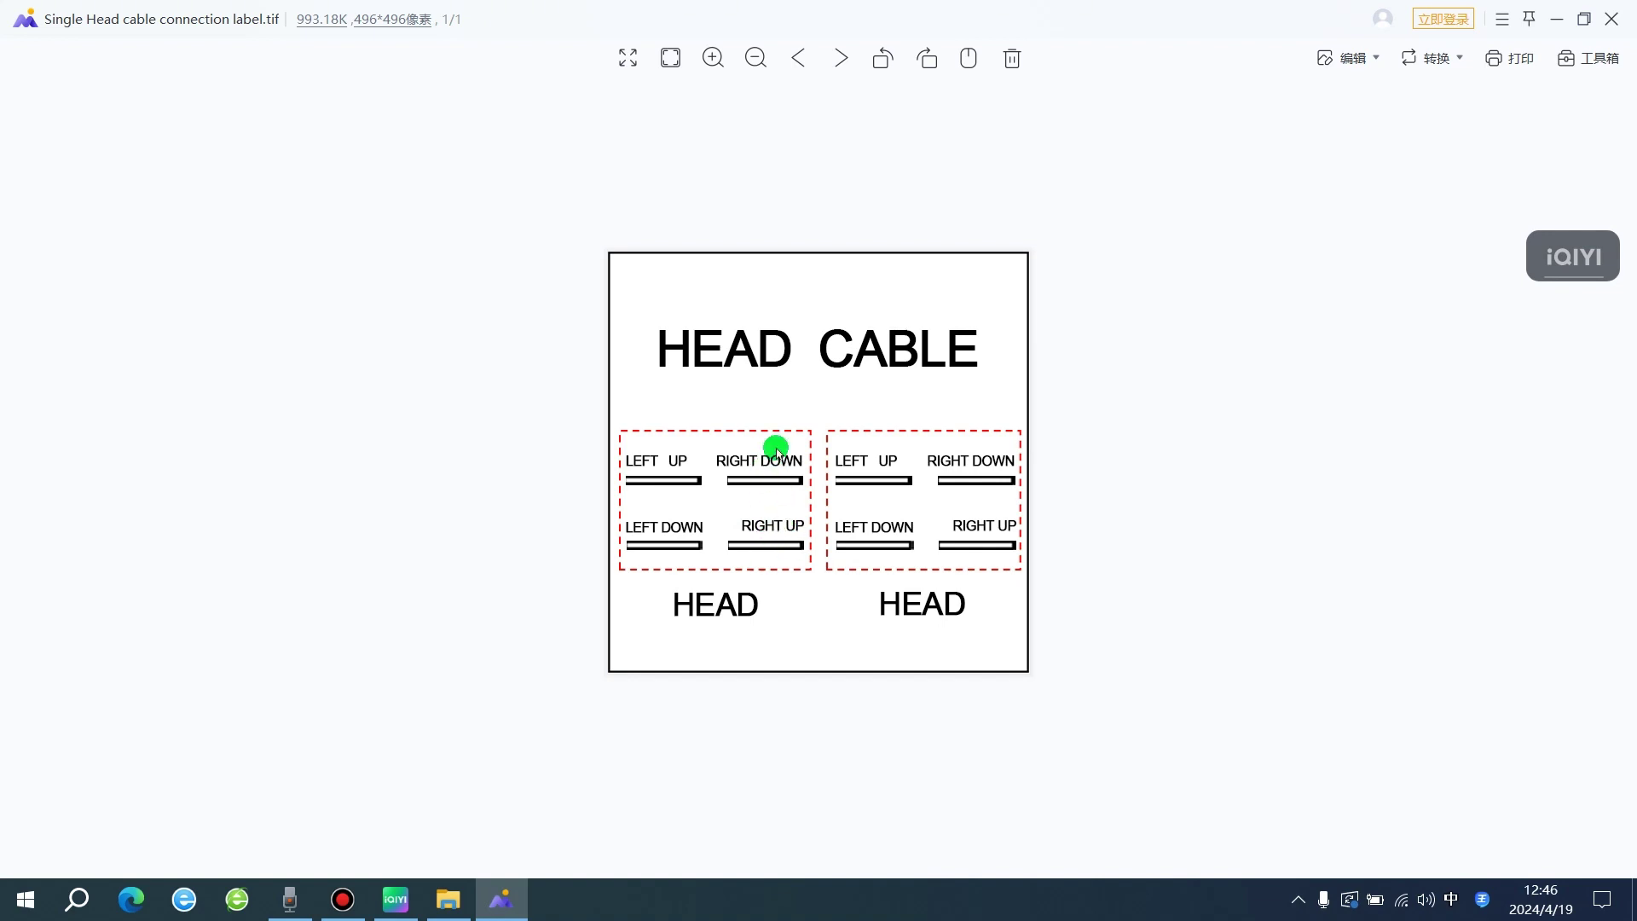
{"action": "left_click", "coordinate": [1610, 20]}
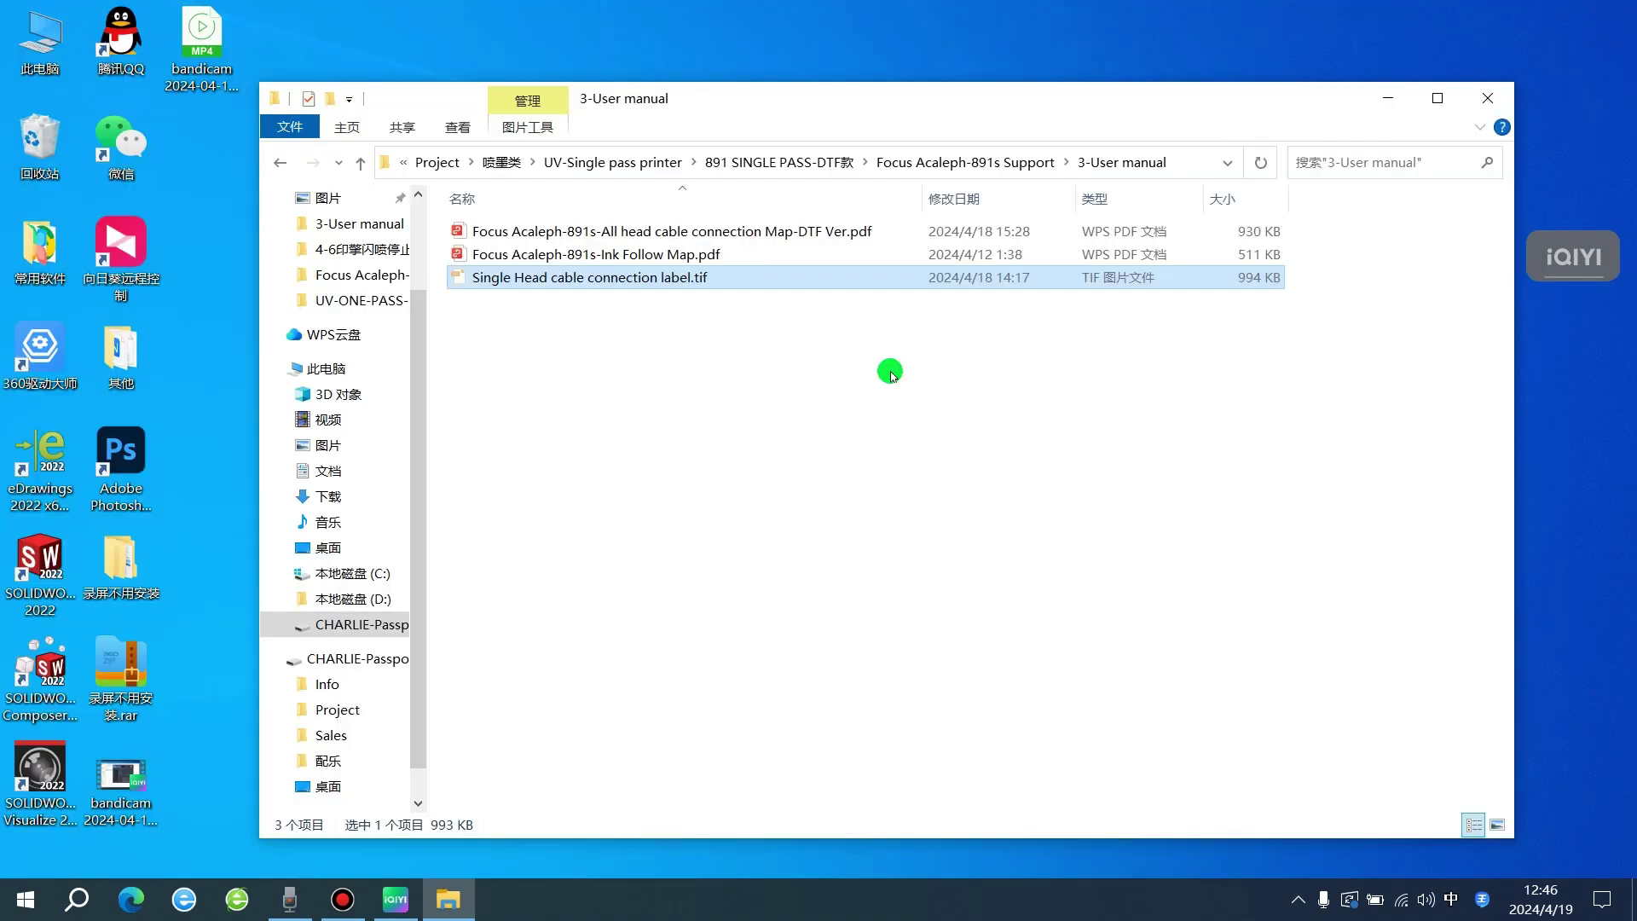
Step: Reopen Single Head cable connection label.tif to recheck the cable positions of each head, and close it
{"action": "left_click", "coordinate": [750, 302]}
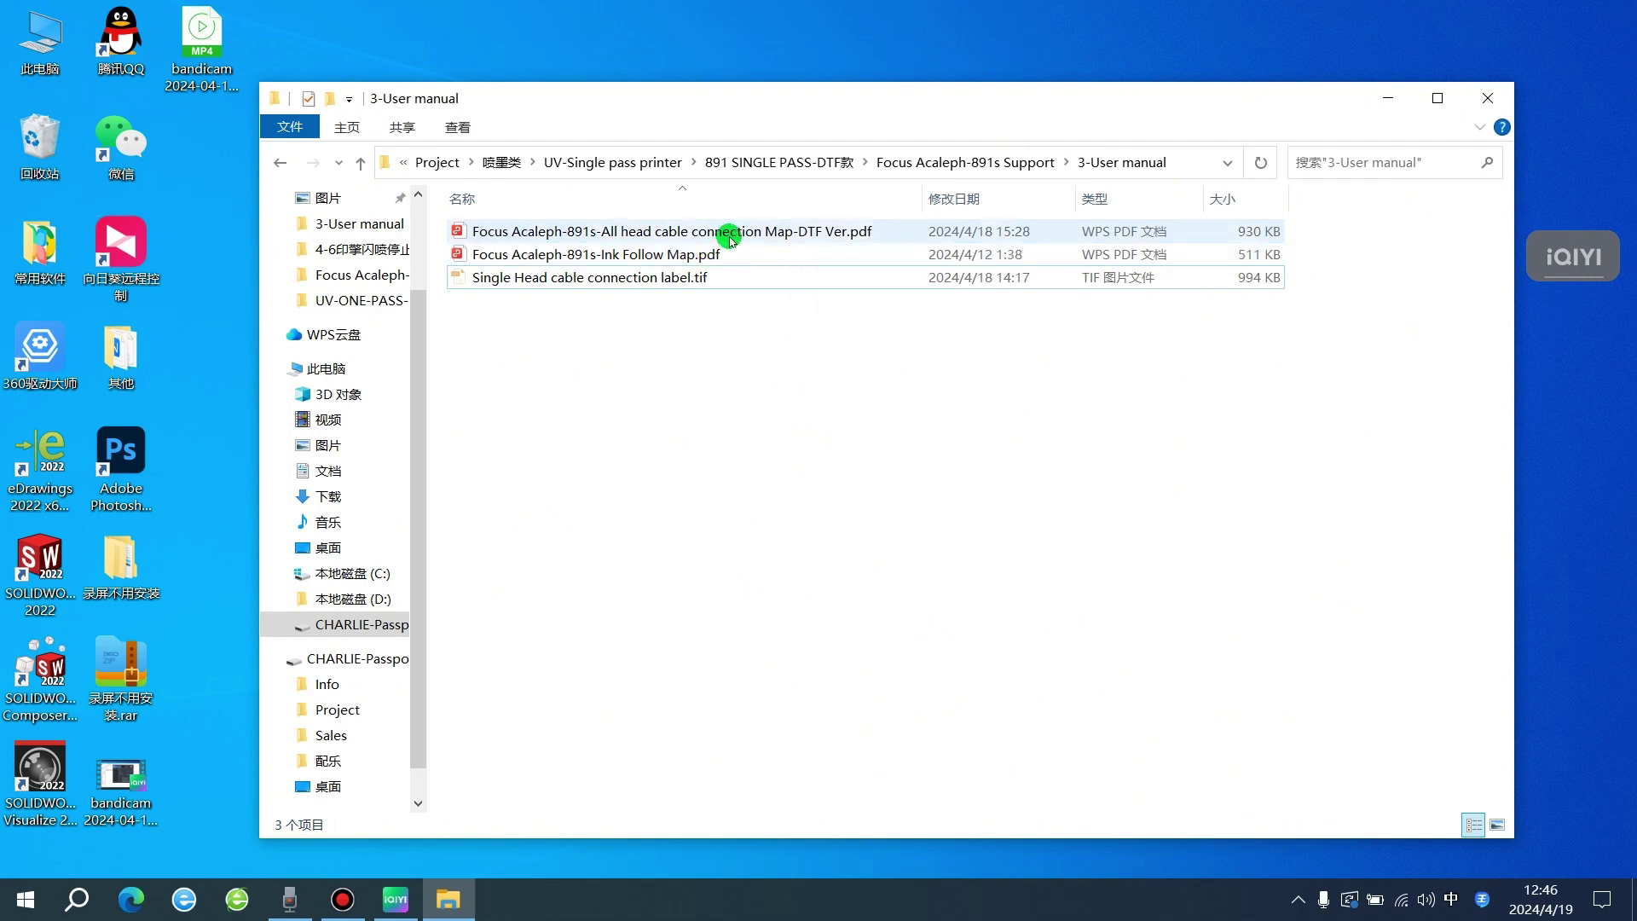
{"action": "left_click", "coordinate": [667, 277]}
{"action": "double_click", "coordinate": [667, 277]}
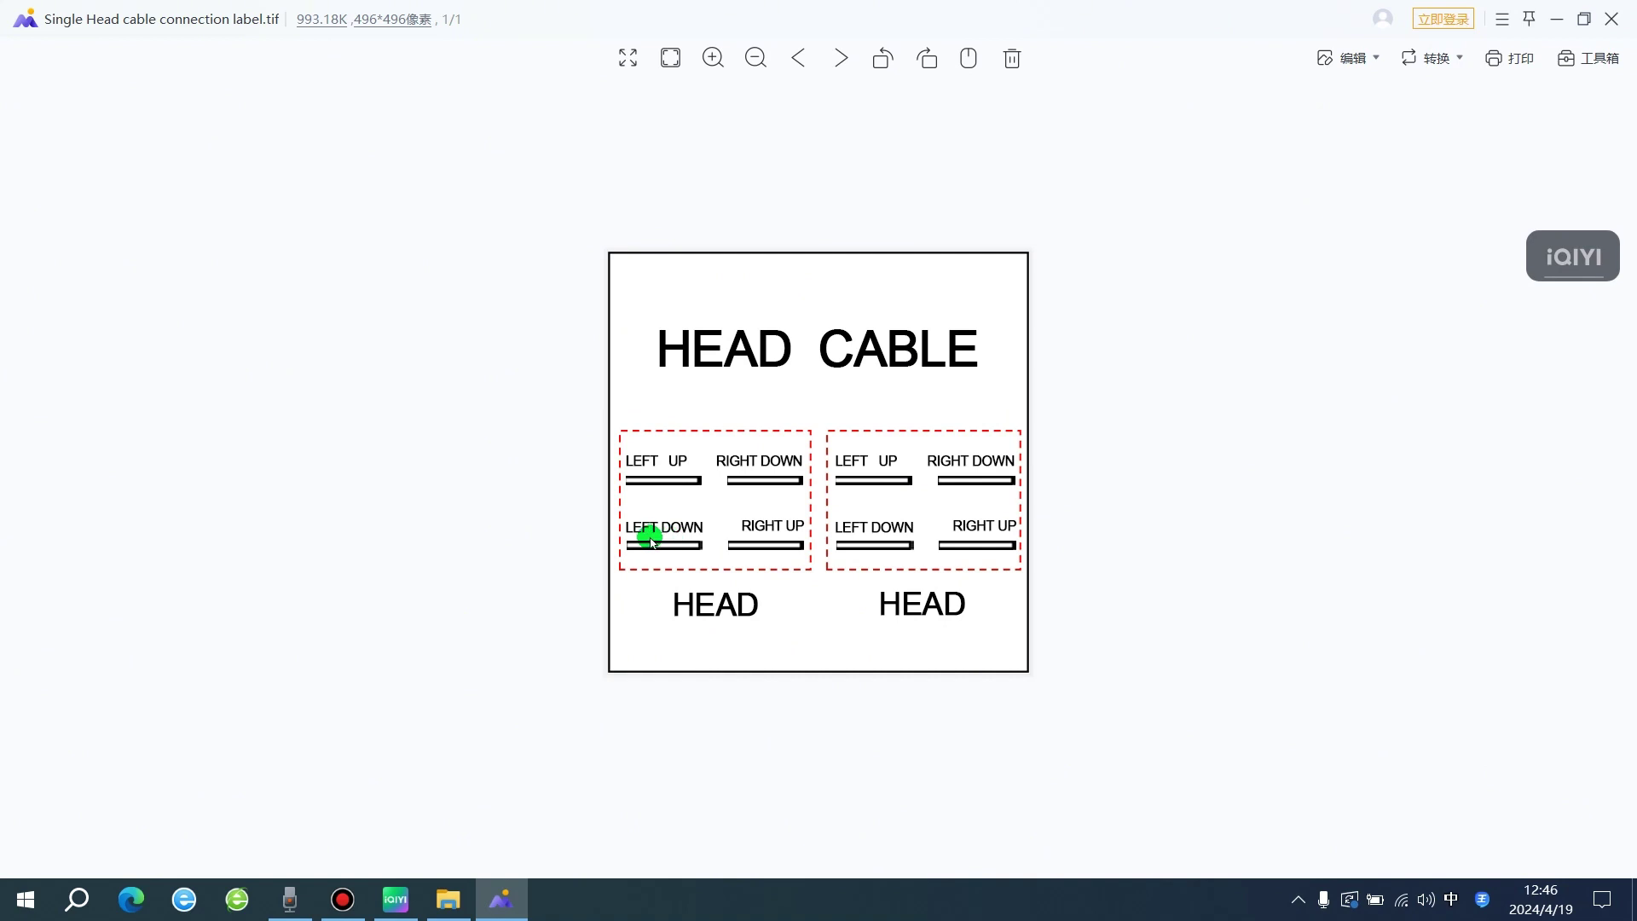
{"action": "left_click", "coordinate": [1612, 19]}
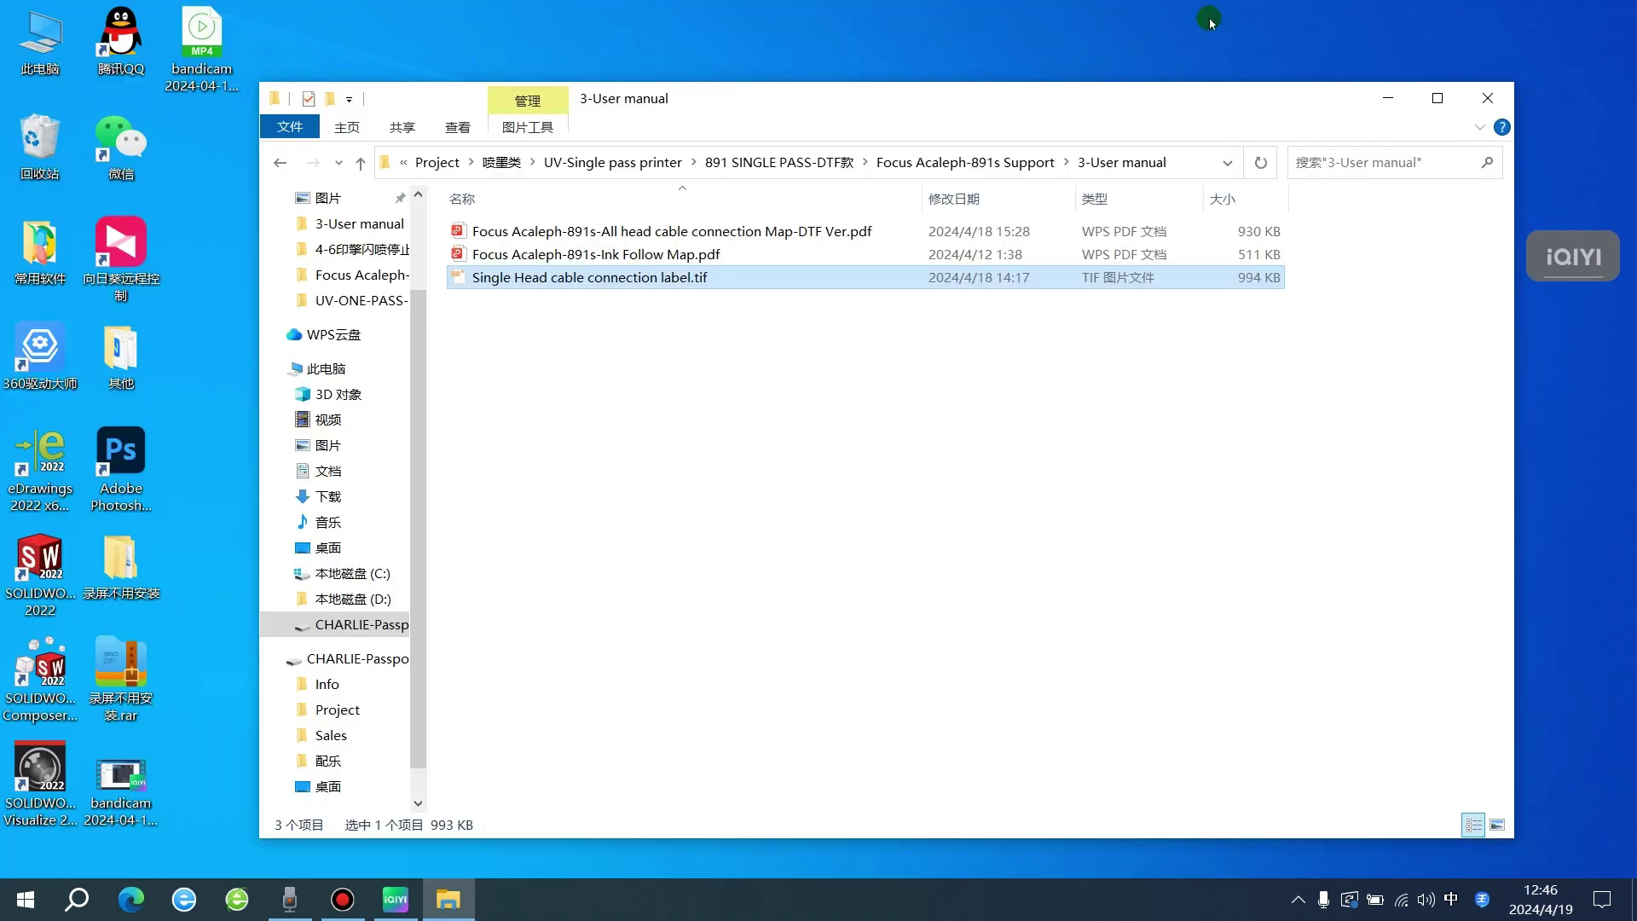
Step: Go up to the Focus Acaleph-891s Support folder and open its 1-Control software folder
{"action": "left_click", "coordinate": [918, 162]}
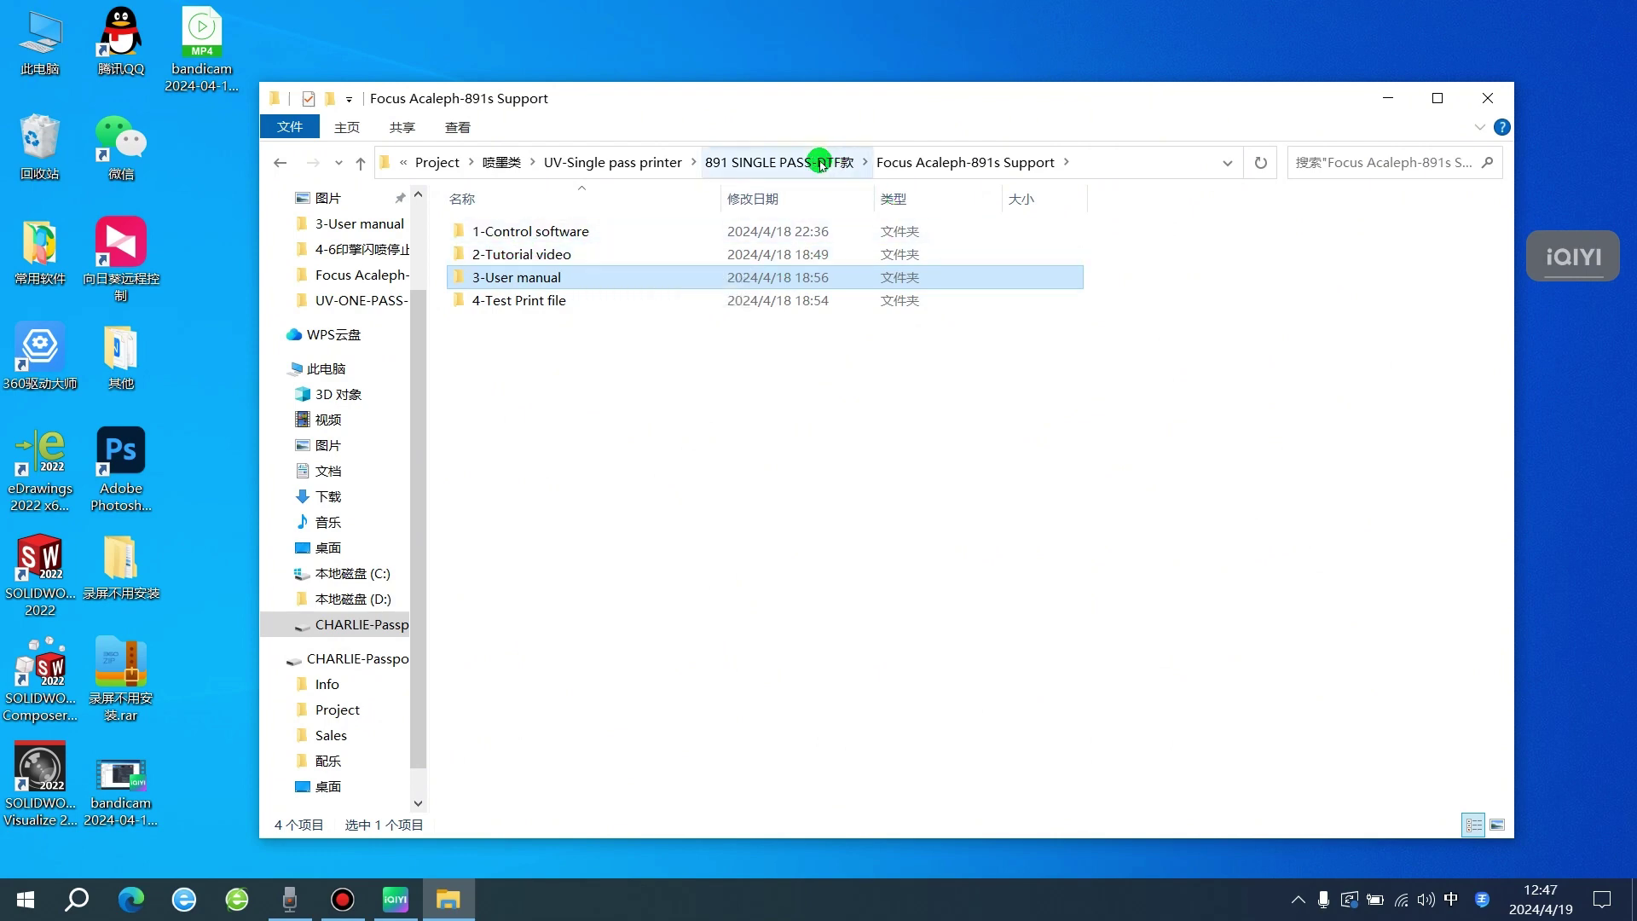
{"action": "left_click", "coordinate": [594, 233]}
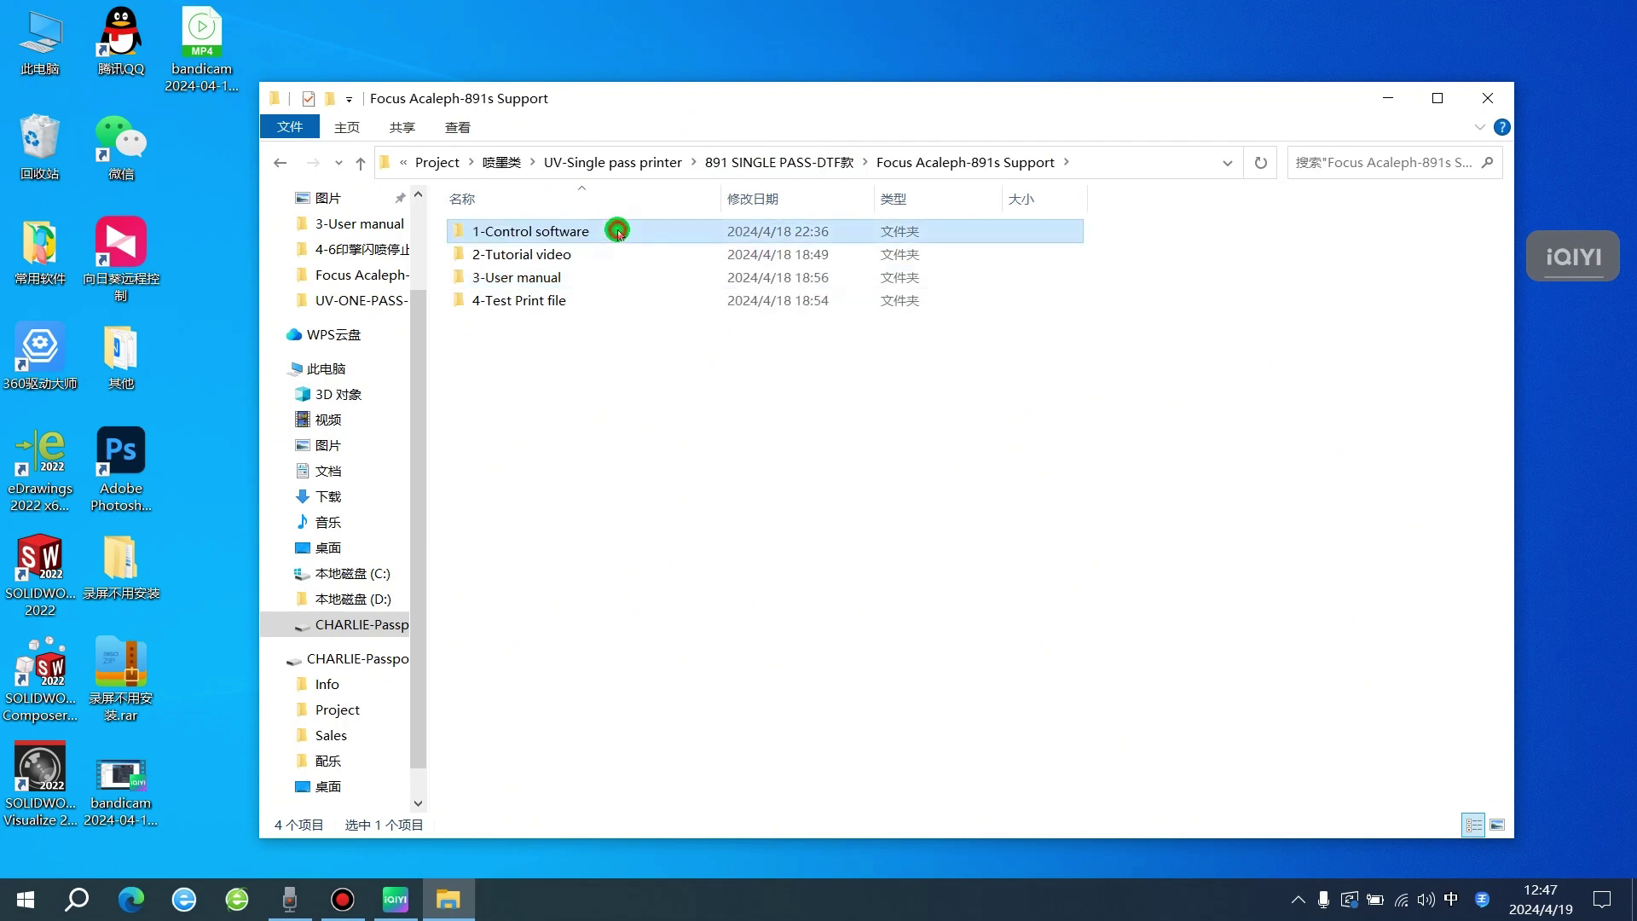
{"action": "double_click", "coordinate": [705, 241]}
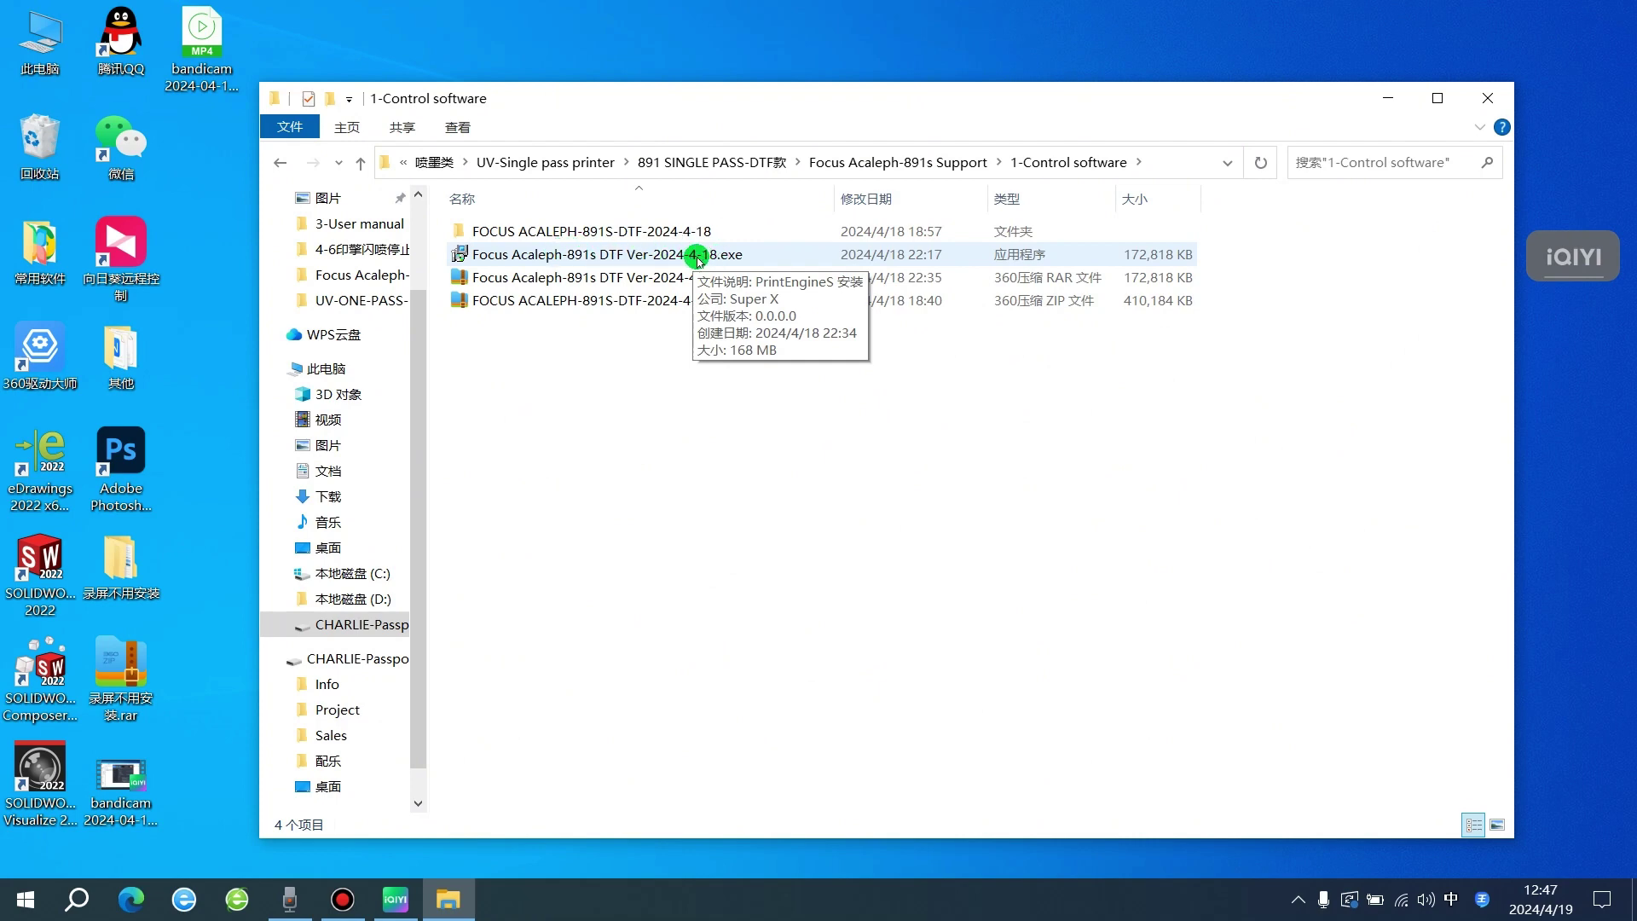
Step: Run the Focus Acaleph-891s DTF Ver-2024-4-18.exe installer in English and continue to the destination location page
{"action": "double_click", "coordinate": [698, 256]}
{"action": "left_click", "coordinate": [785, 456]}
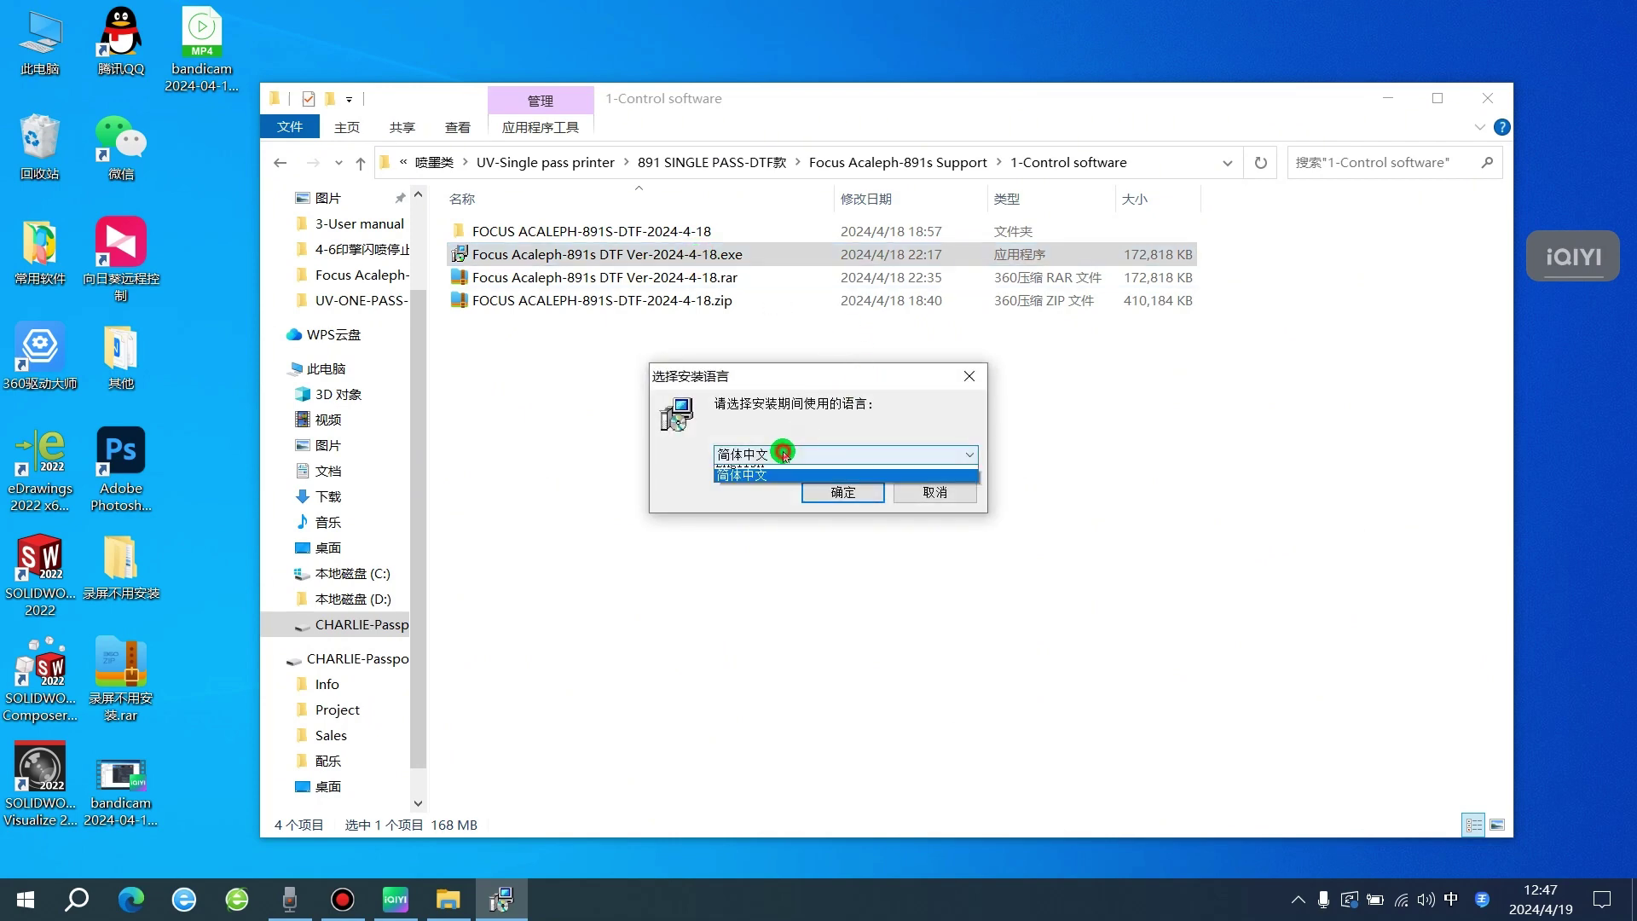
{"action": "left_click", "coordinate": [832, 466]}
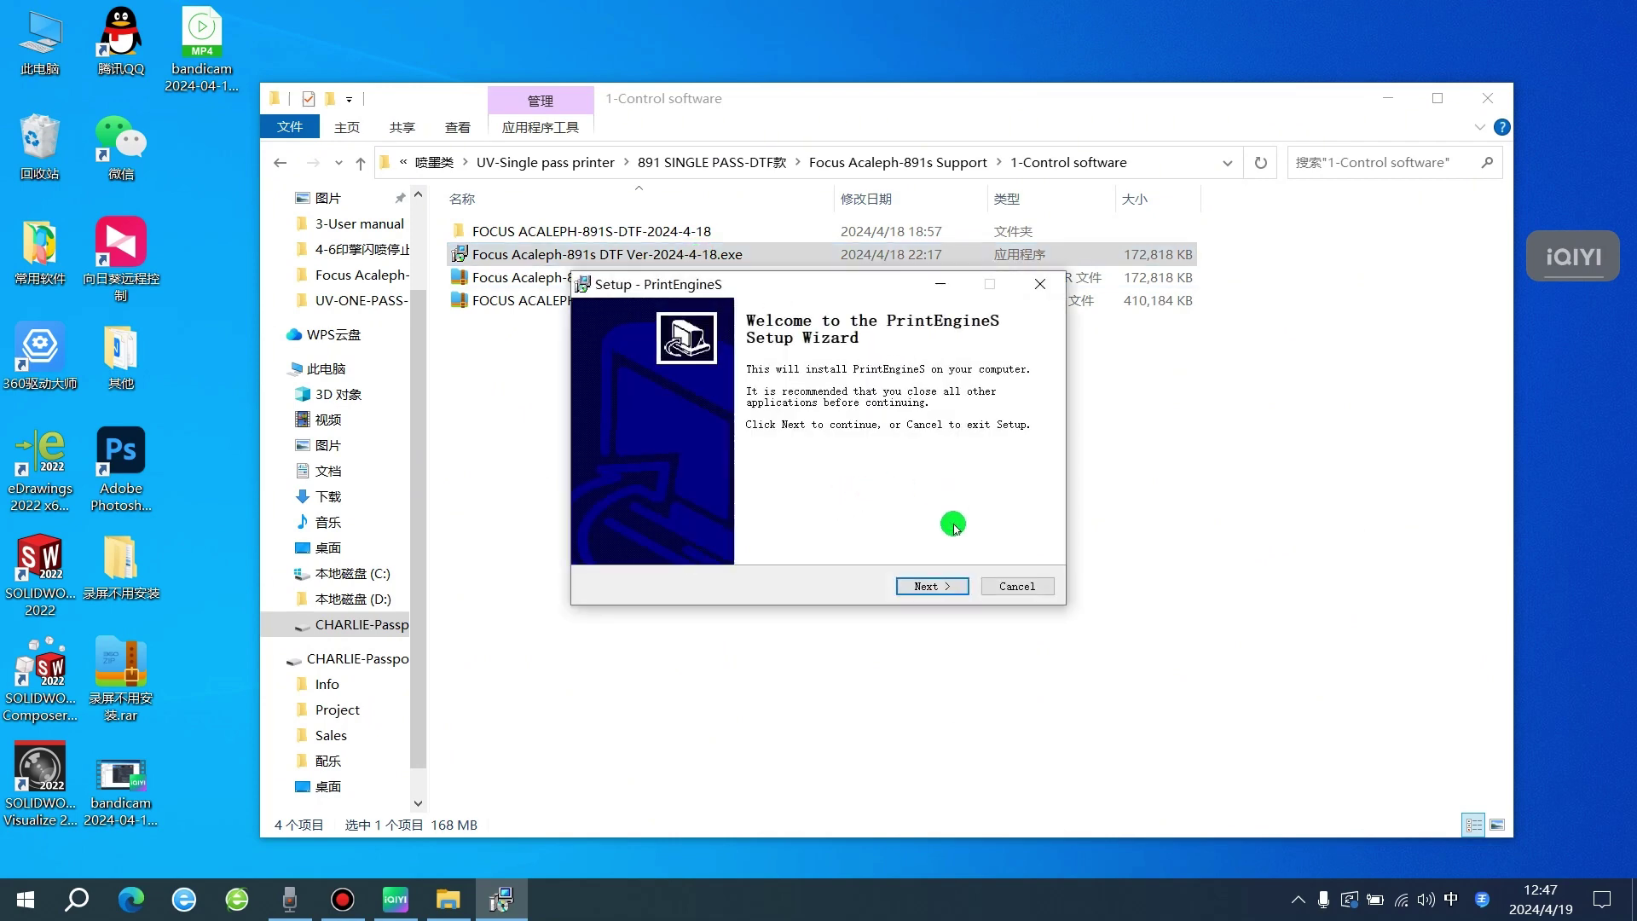
{"action": "left_click", "coordinate": [949, 586]}
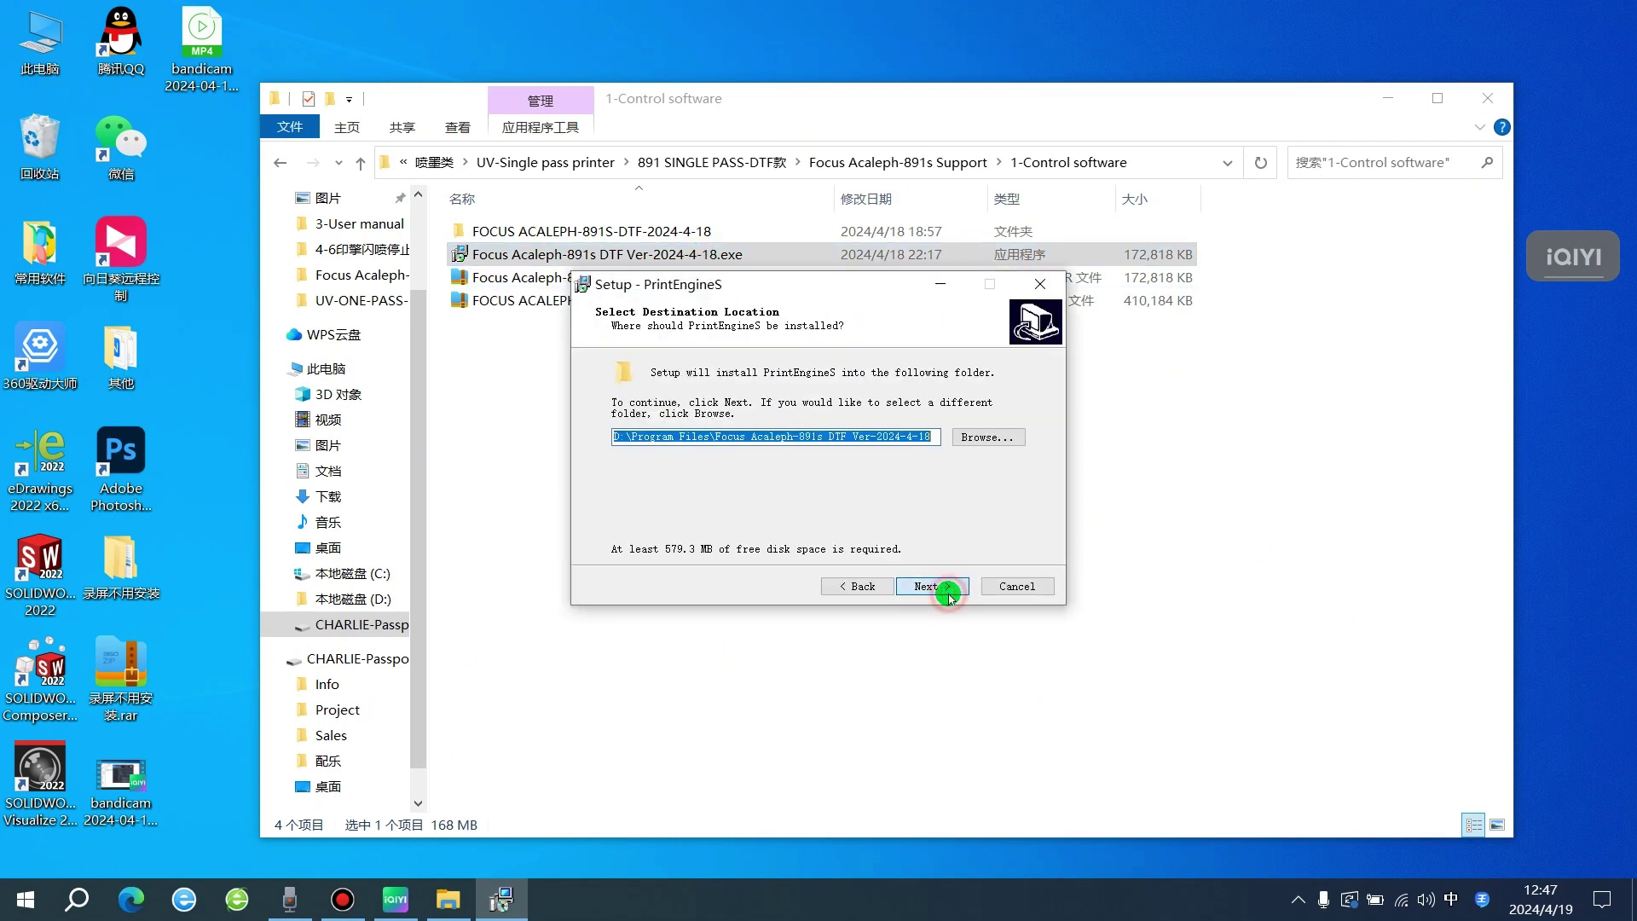
Step: Choose the Program Files folder on drive D as the PrintEngineS installation destination
{"action": "left_click", "coordinate": [987, 436]}
{"action": "scroll", "coordinate": [817, 441], "scroll_direction": "up", "scroll_amount": 2}
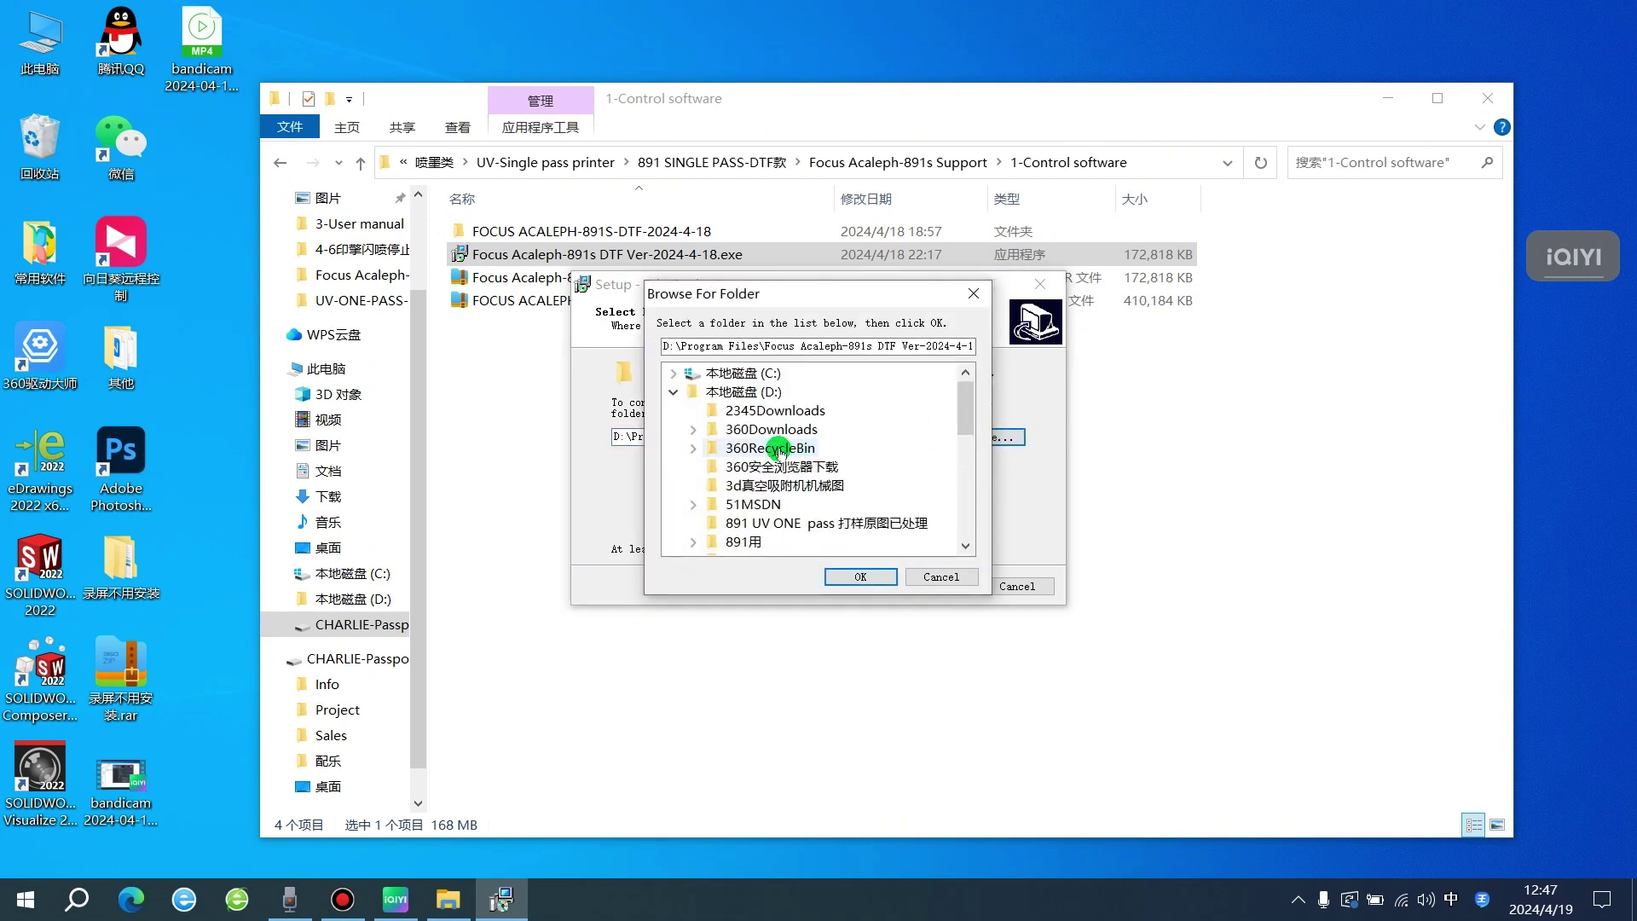
{"action": "left_click", "coordinate": [740, 392]}
{"action": "scroll", "coordinate": [816, 488], "scroll_direction": "down", "scroll_amount": 2}
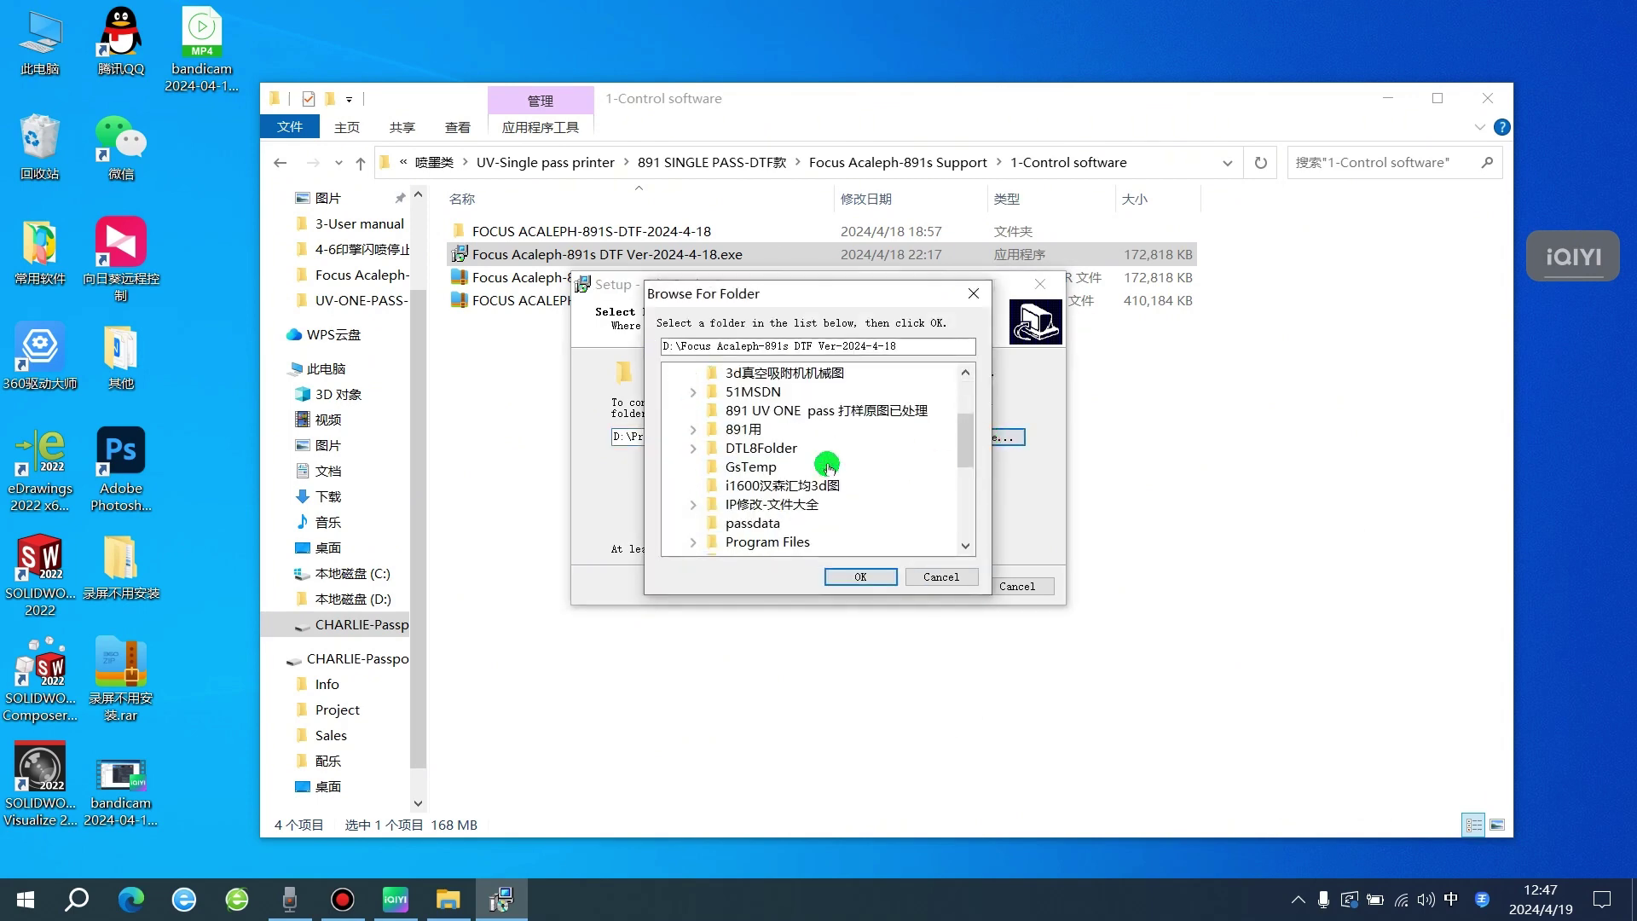
{"action": "left_click", "coordinate": [796, 543]}
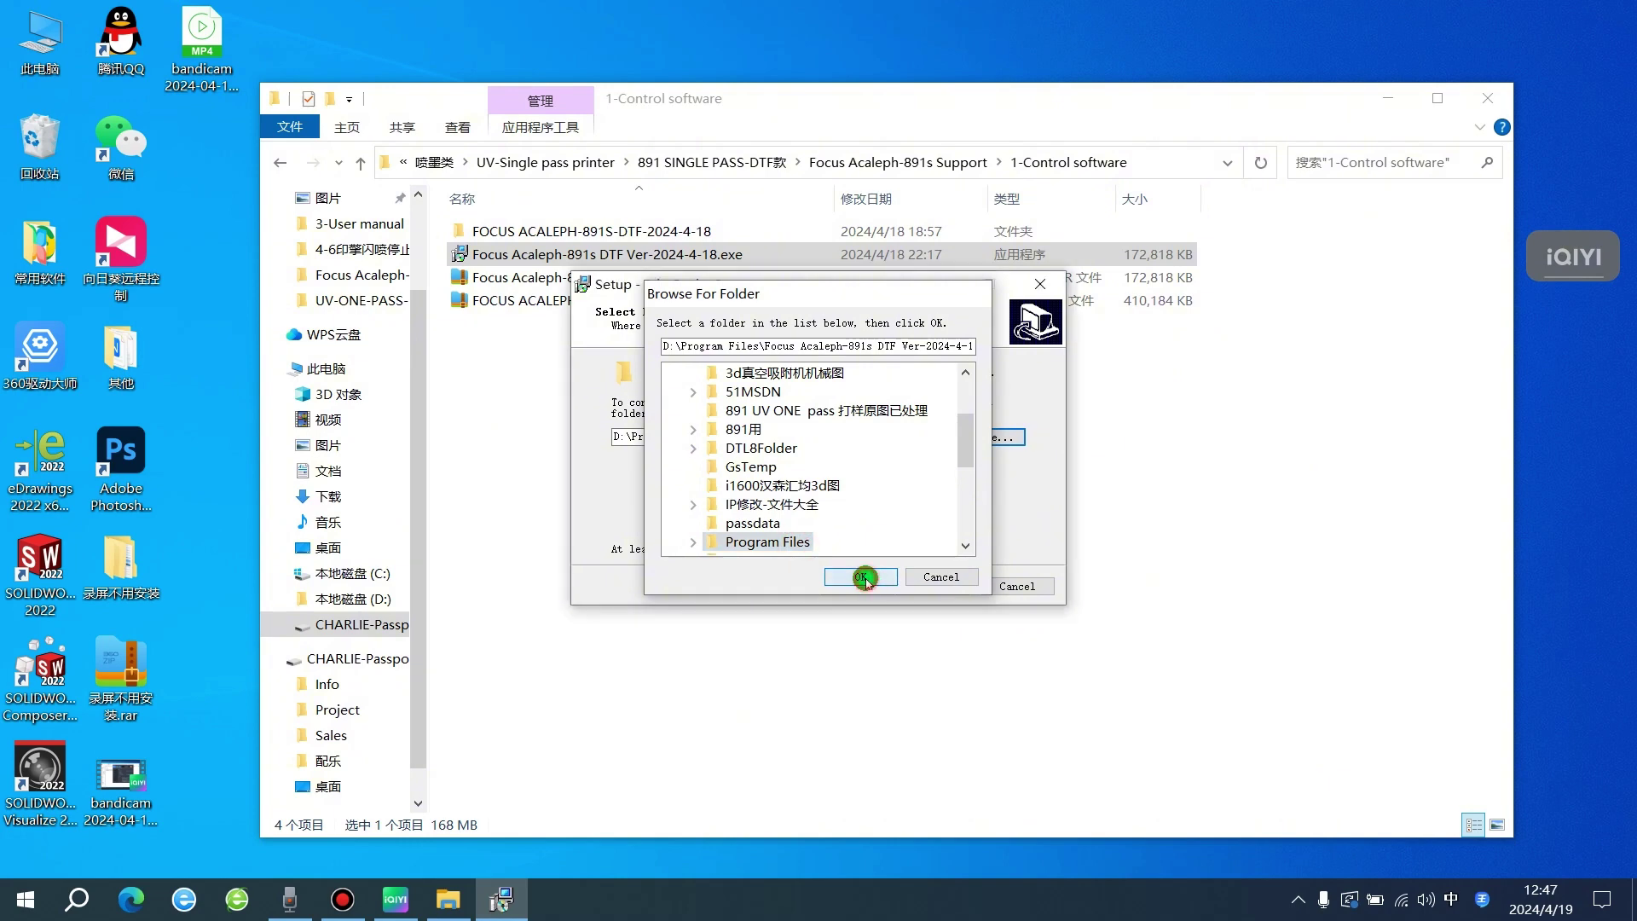
{"action": "left_click", "coordinate": [862, 577]}
Step: Install PrintEngineS with both the desktop and Quick Launch icons, and finish the setup wizard
{"action": "left_click", "coordinate": [926, 588]}
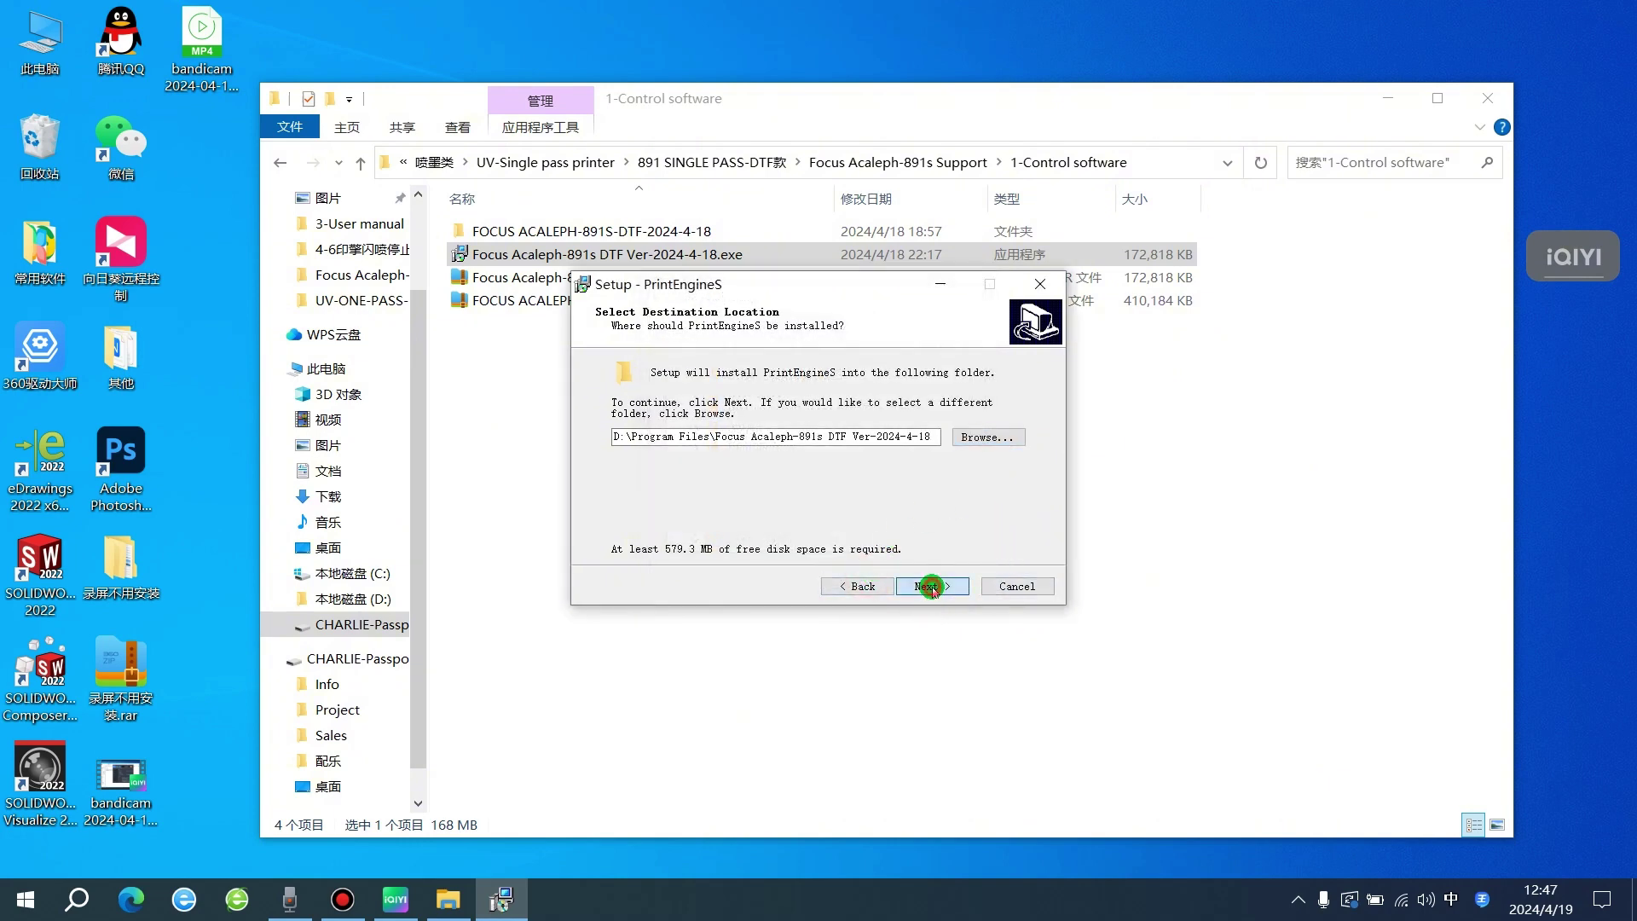
{"action": "left_click", "coordinate": [932, 587]}
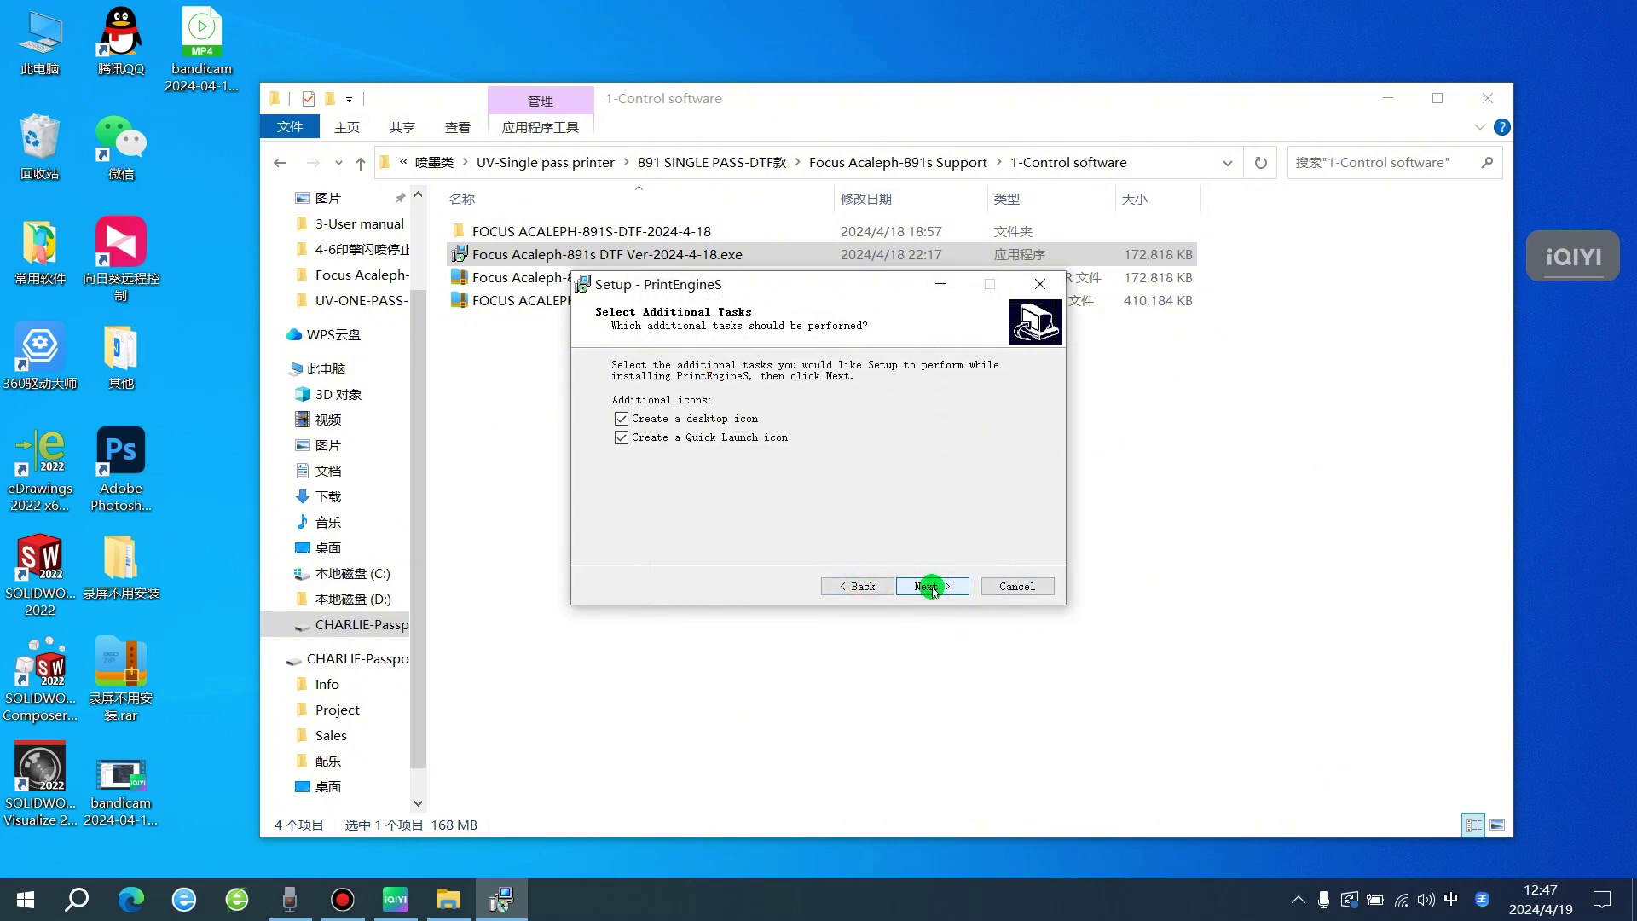
{"action": "left_click", "coordinate": [932, 588]}
{"action": "left_click", "coordinate": [933, 587]}
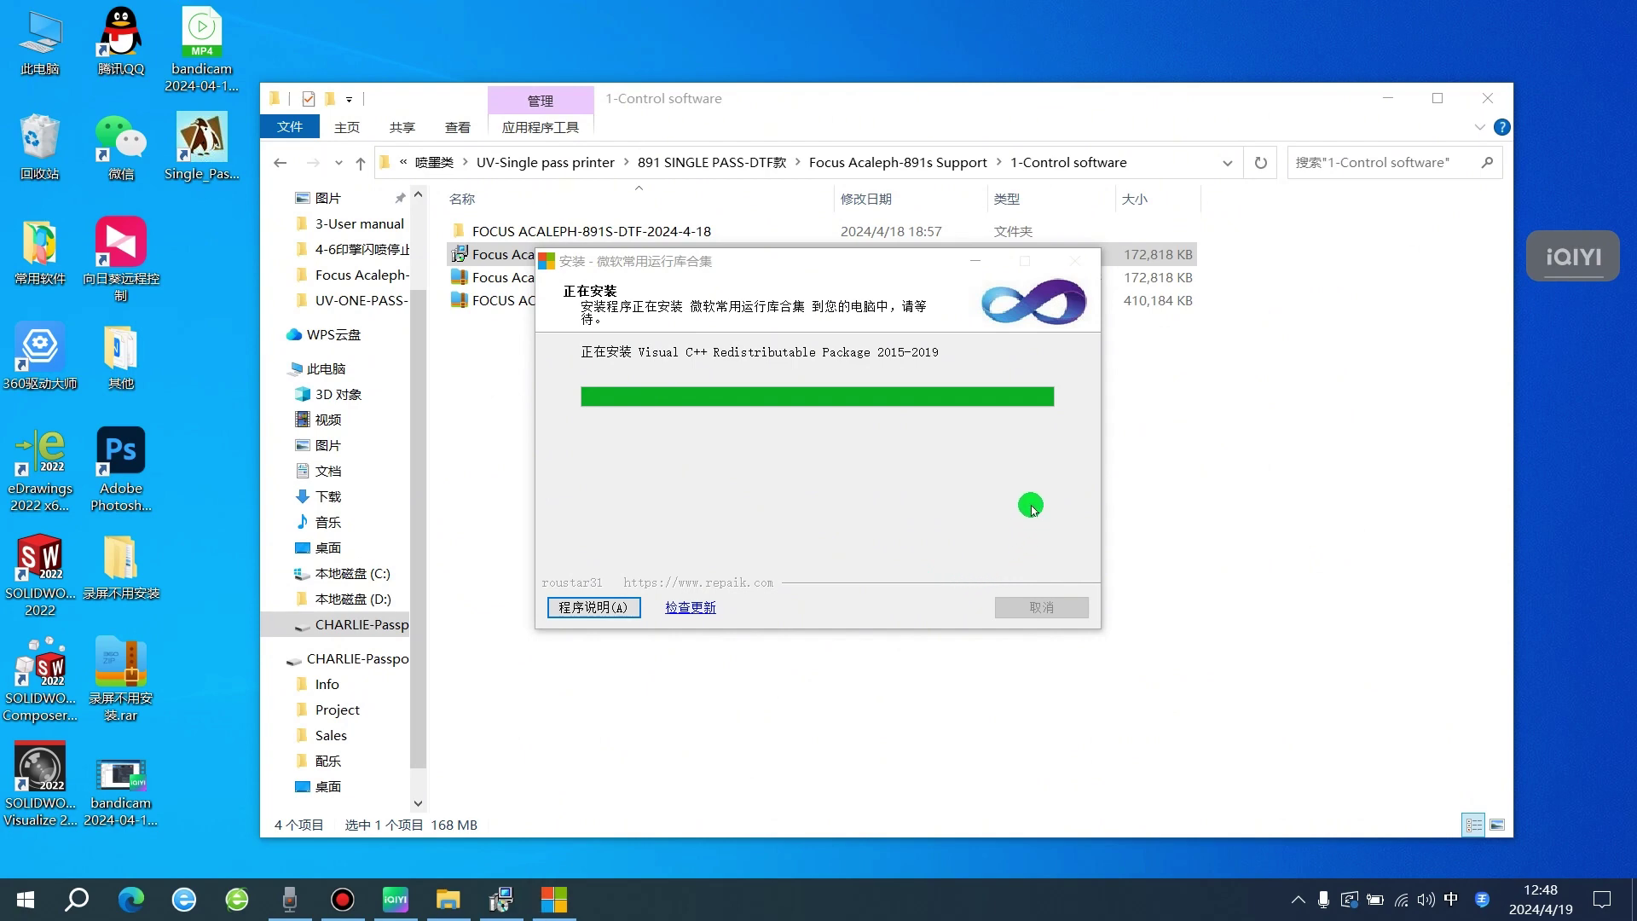
{"action": "left_click", "coordinate": [936, 581]}
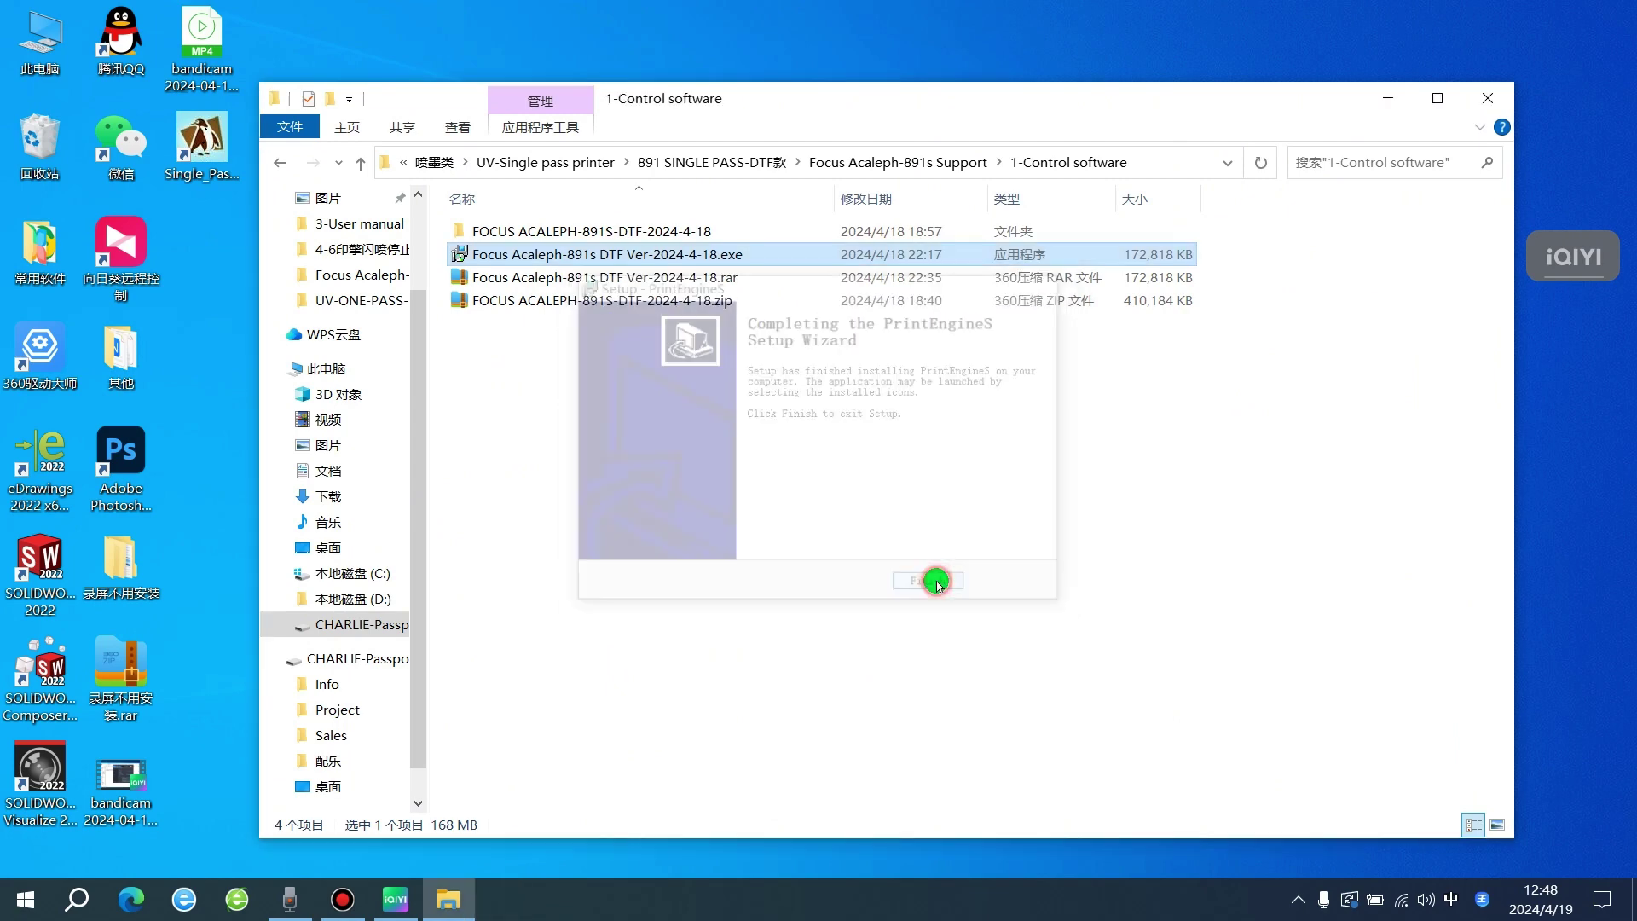
{"action": "left_click", "coordinate": [935, 579]}
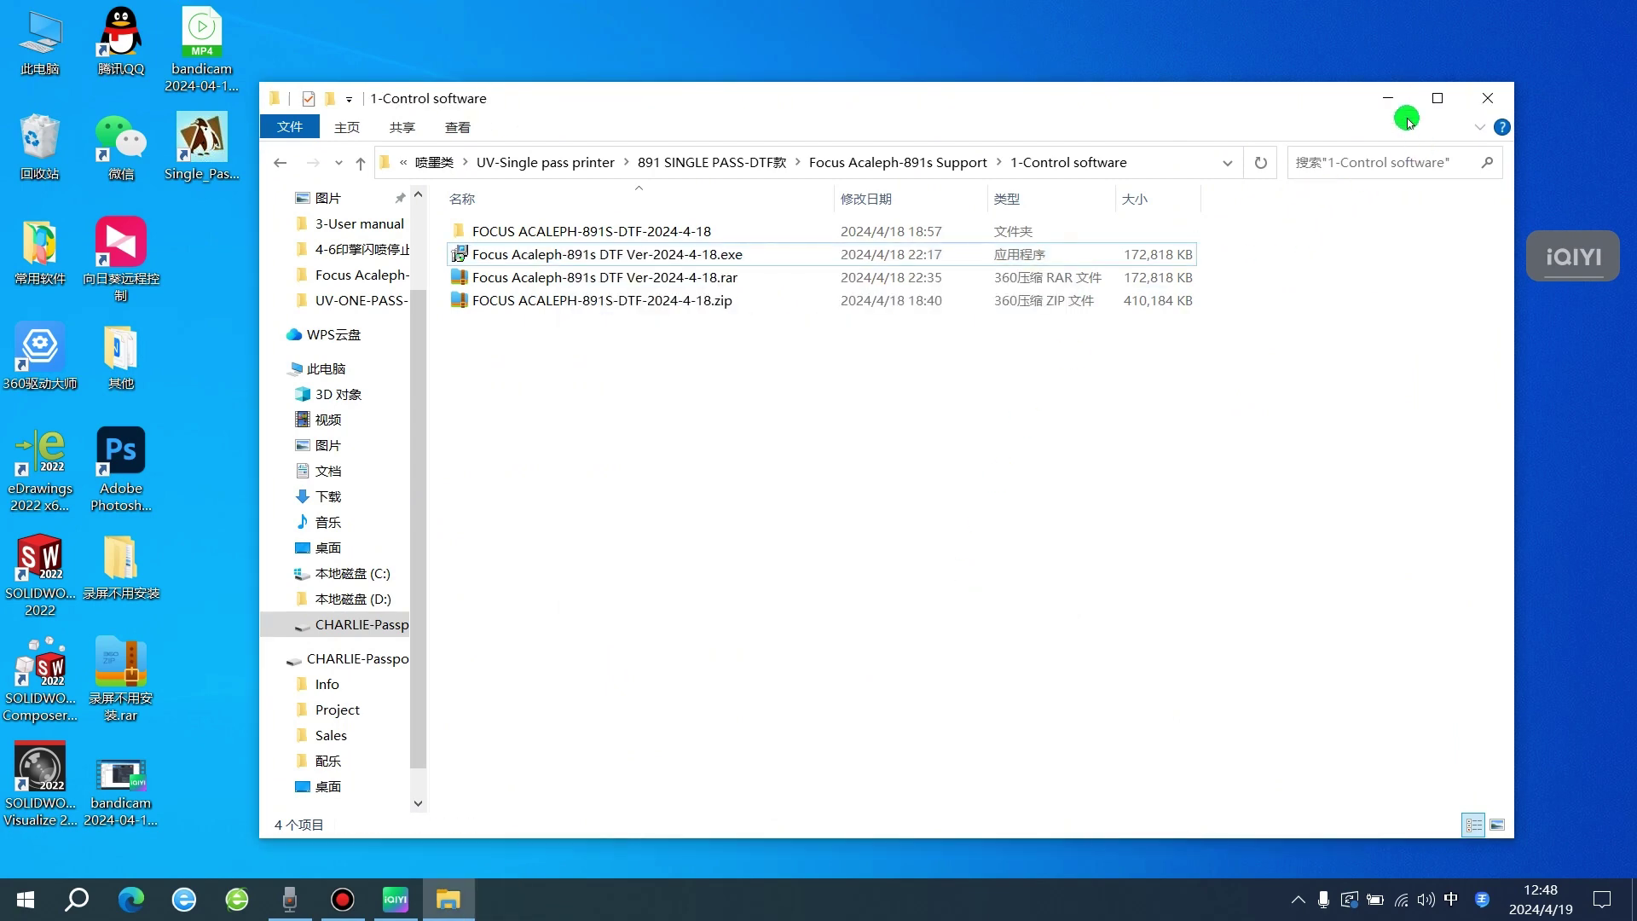
Step: Minimise the file window and launch Single_Pass_DTF_Control_Sys from the desktop
{"action": "left_click", "coordinate": [1388, 99]}
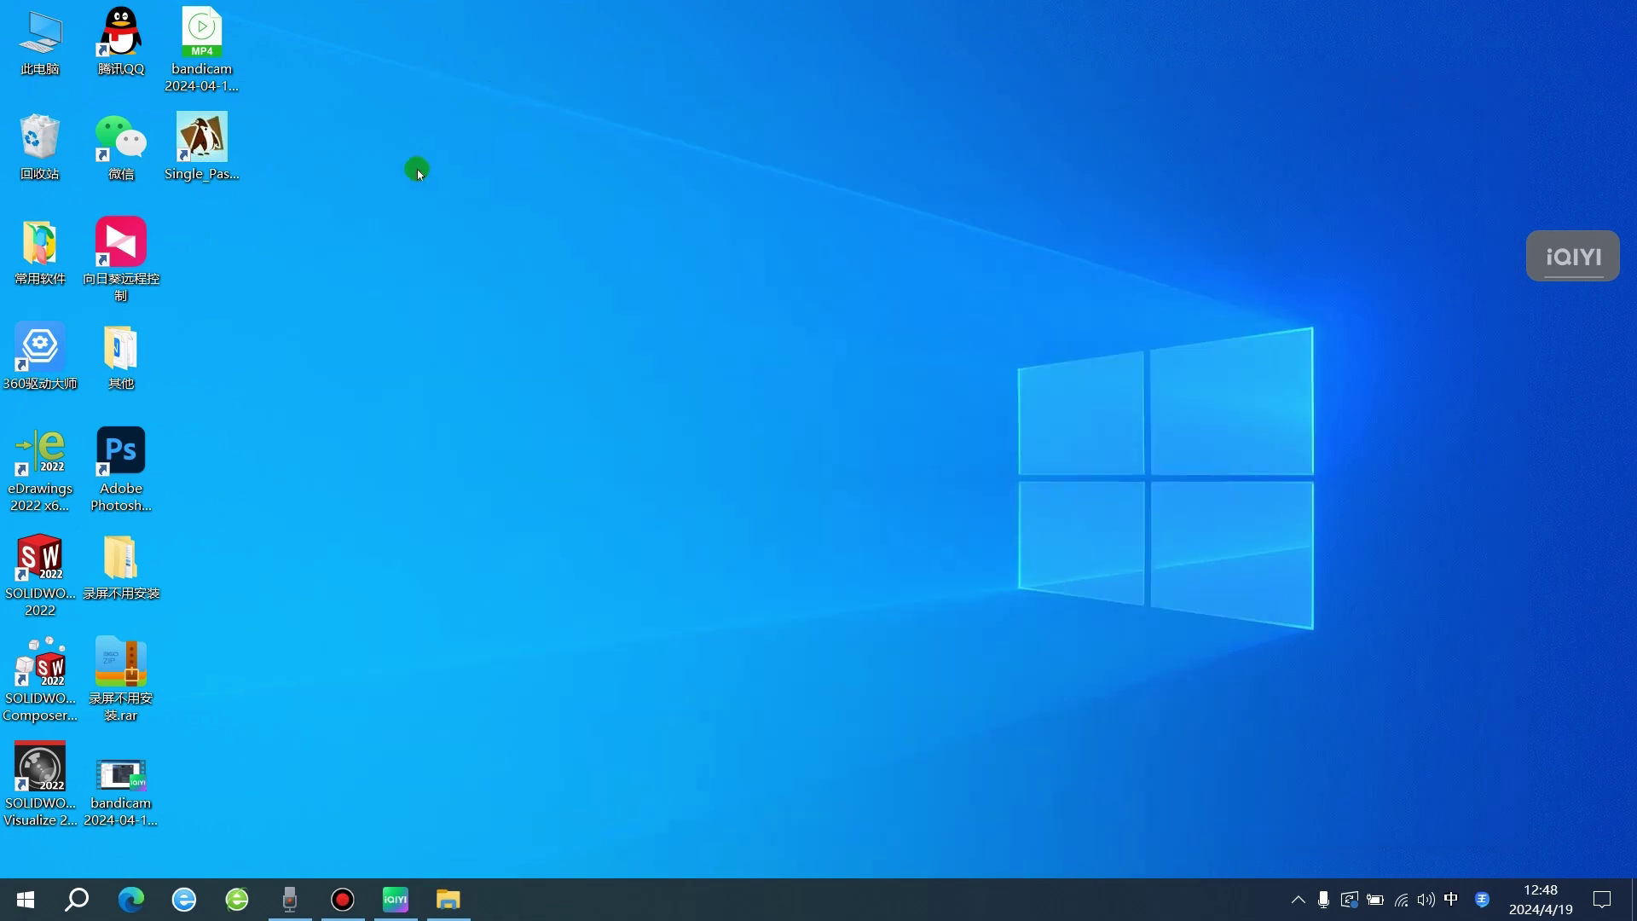
{"action": "left_click", "coordinate": [192, 129]}
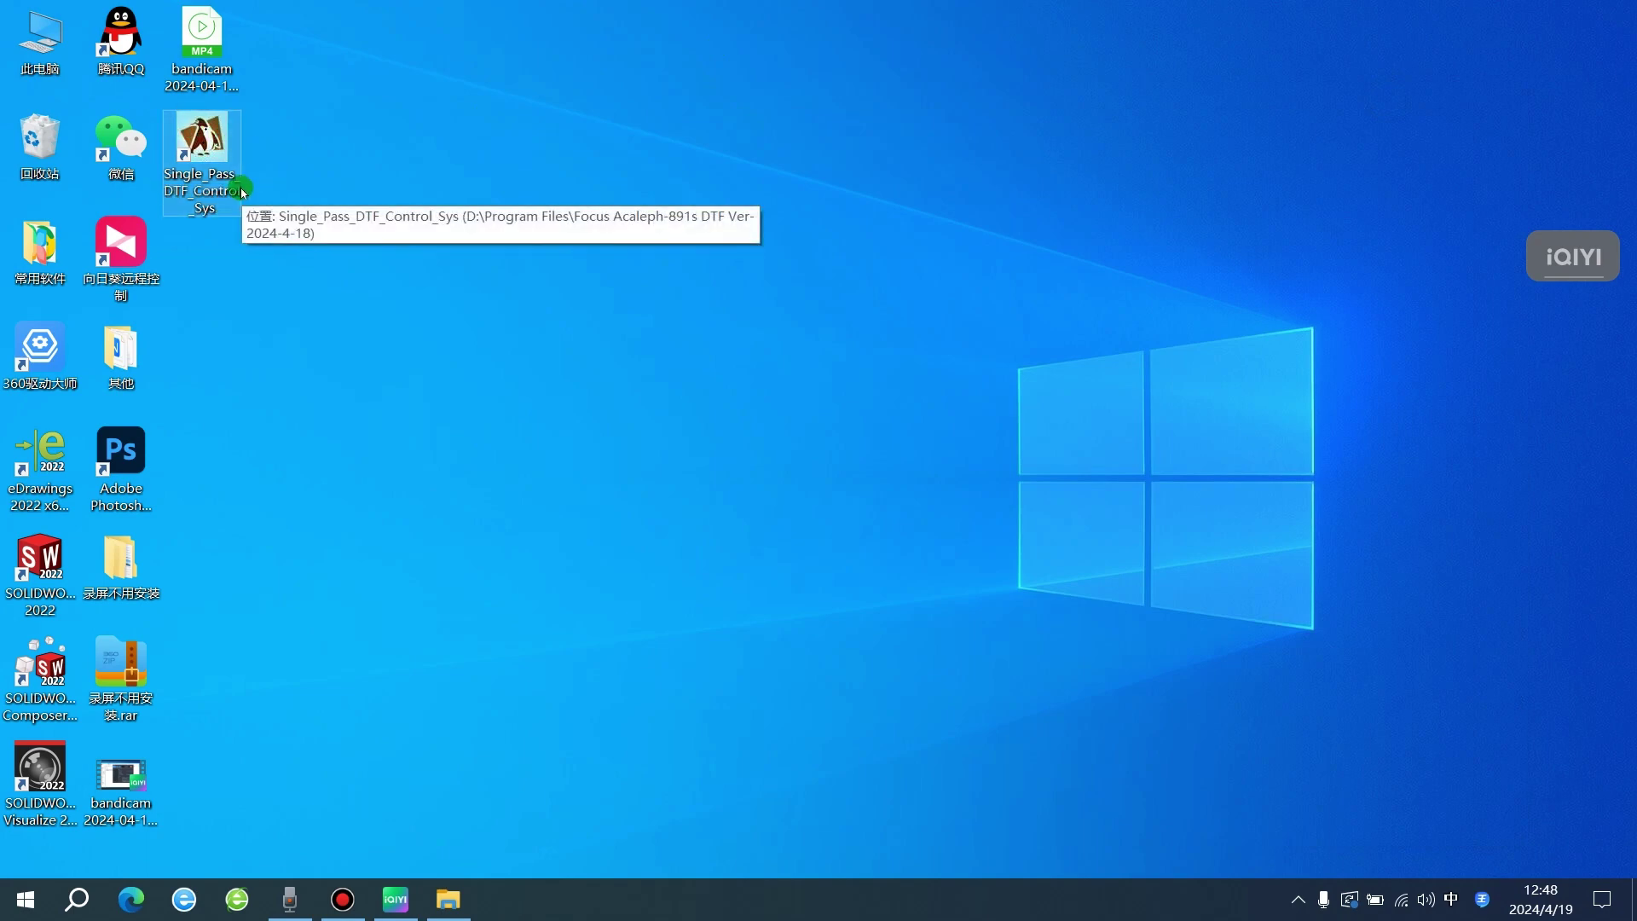
{"action": "double_click", "coordinate": [219, 153]}
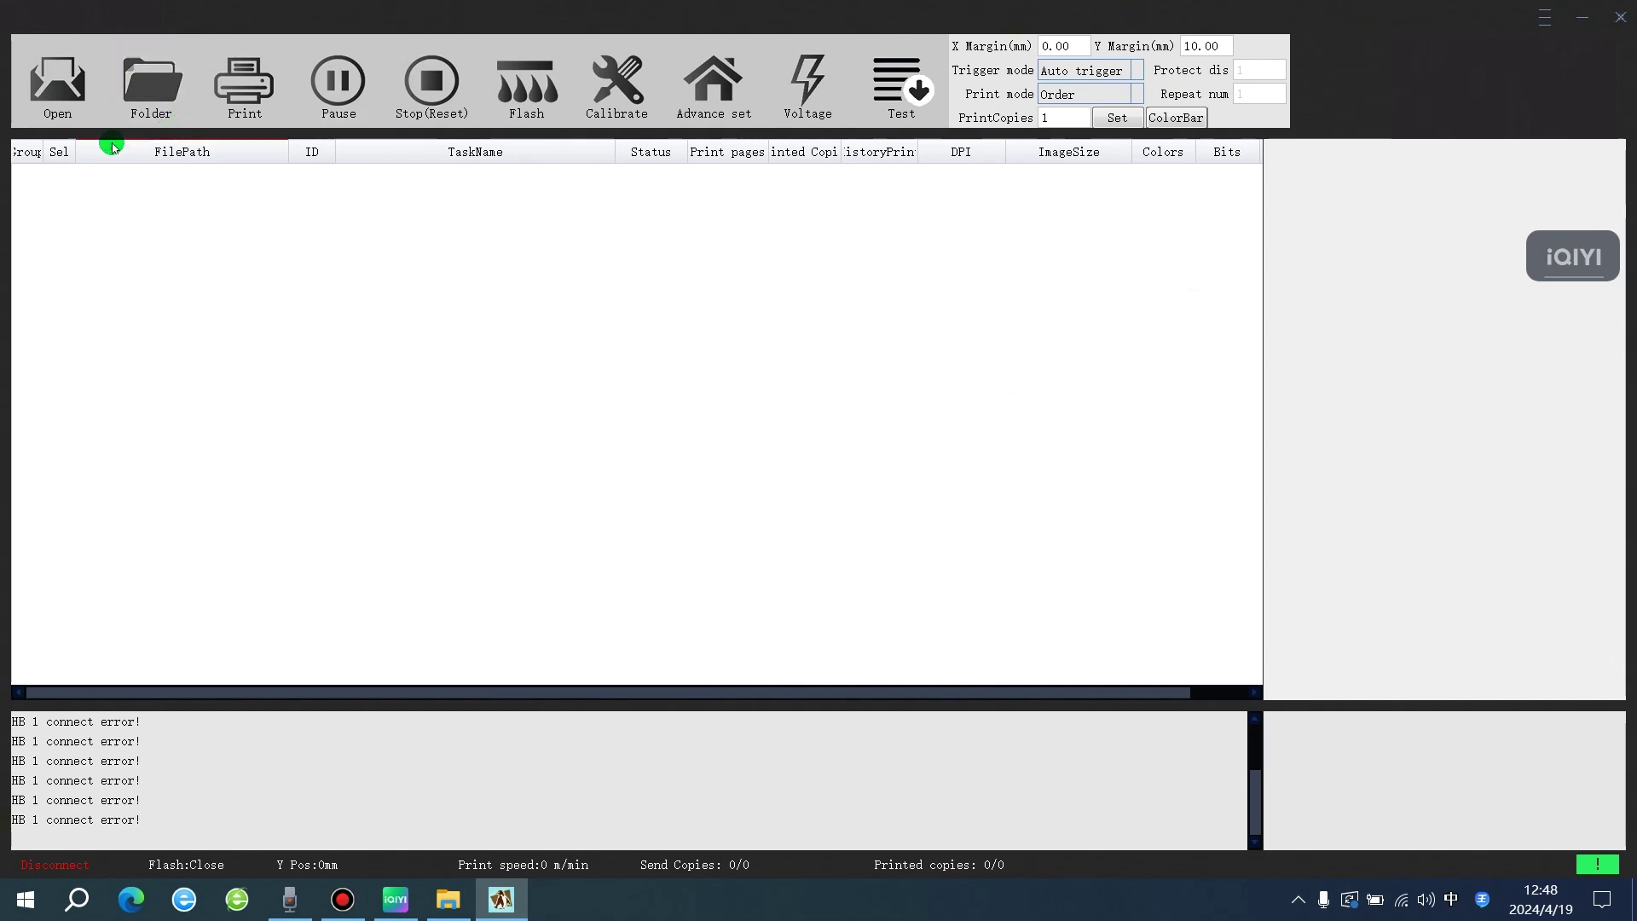
Step: Look at how print files and whole folders are loaded, browsing drive C, and close both selection dialogs without choosing anything
{"action": "left_click", "coordinate": [67, 98]}
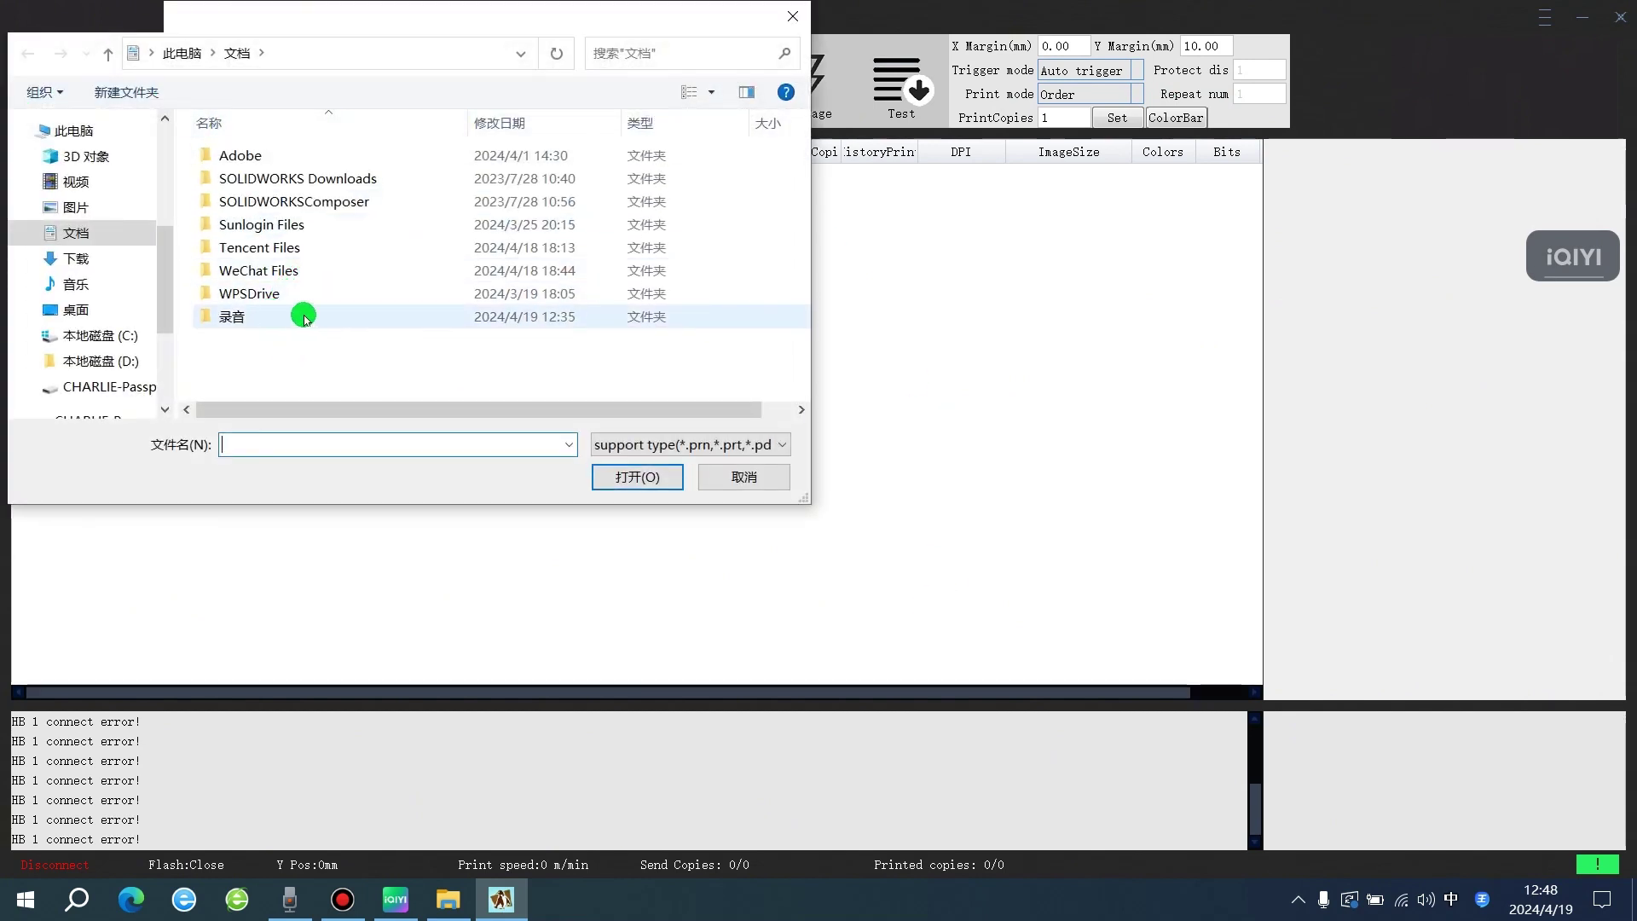
{"action": "left_click", "coordinate": [106, 336]}
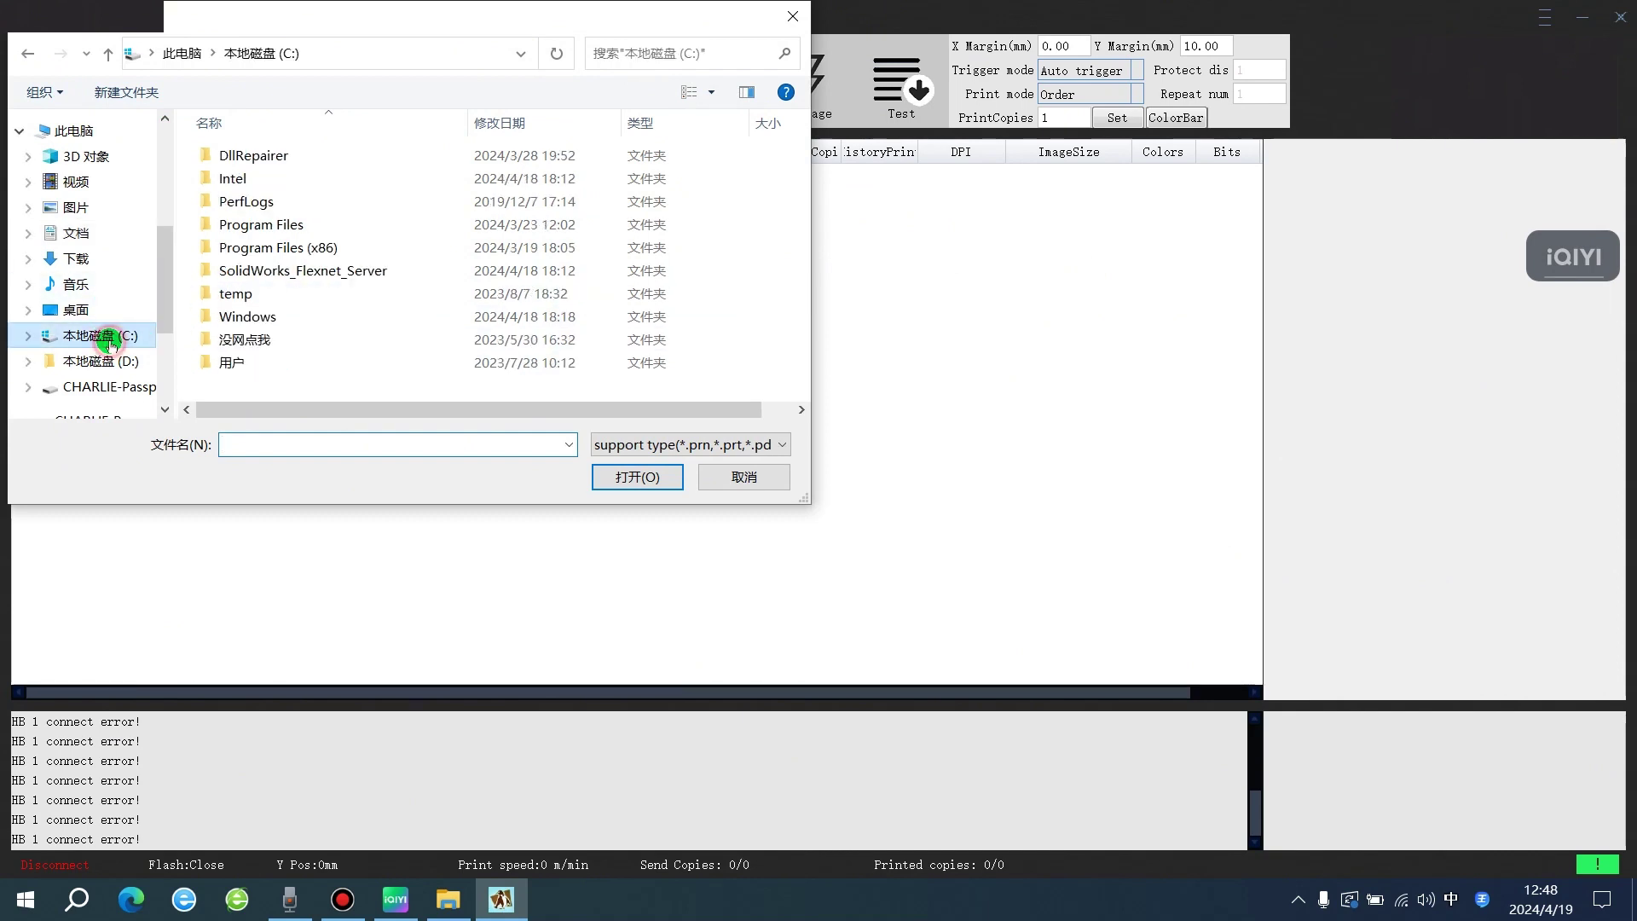
{"action": "left_click", "coordinate": [792, 17]}
{"action": "left_click", "coordinate": [42, 80]}
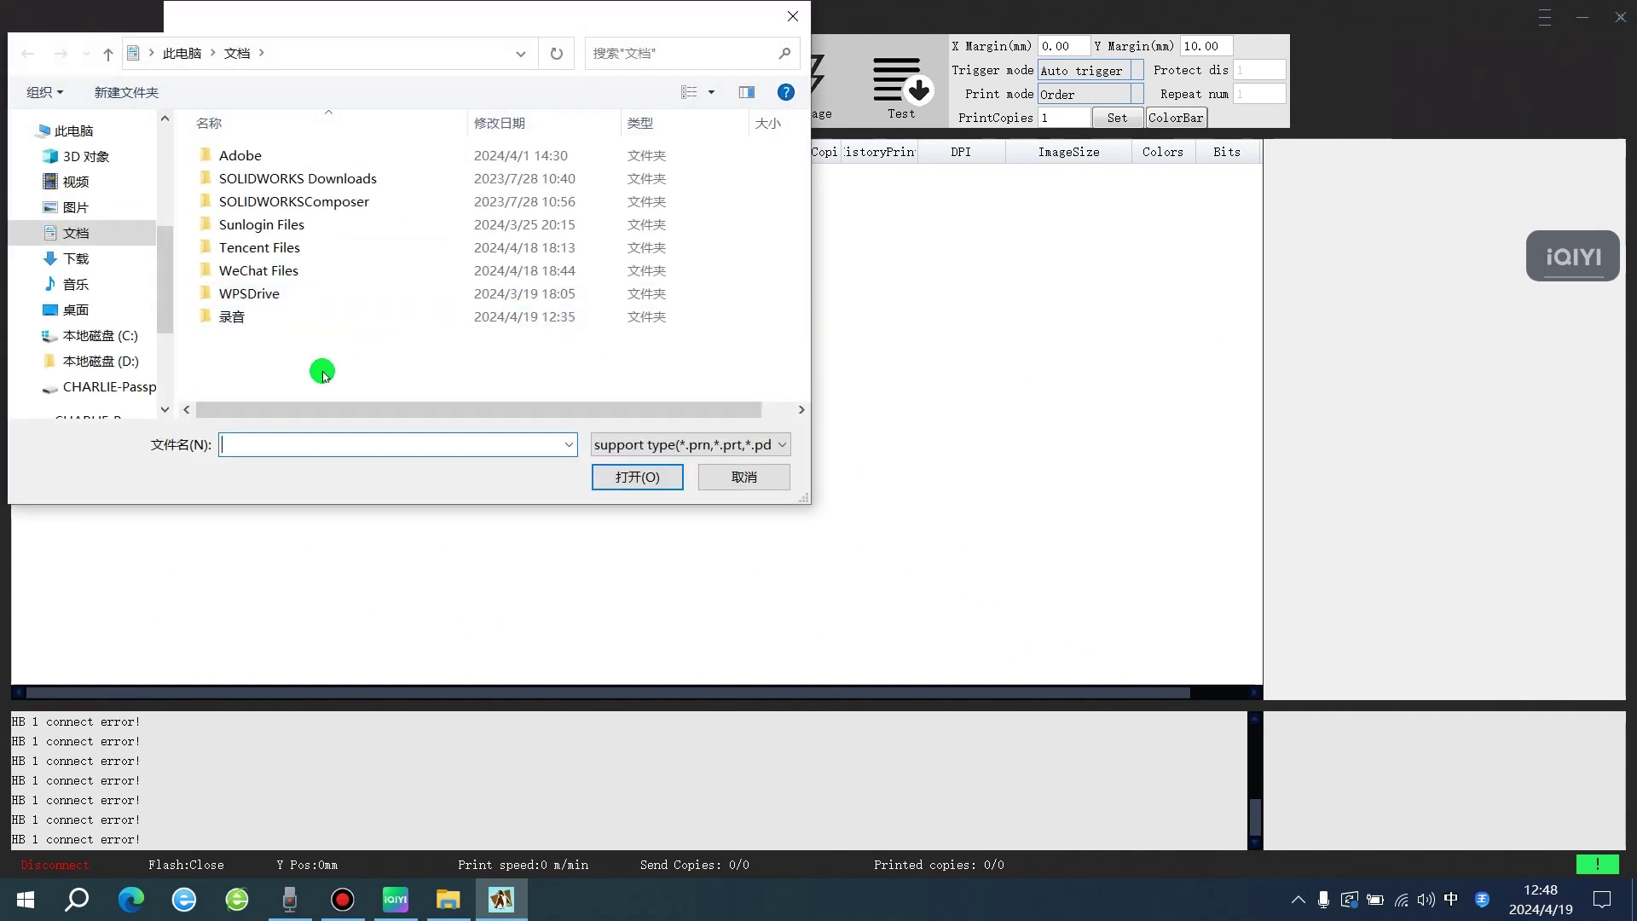
{"action": "left_click", "coordinate": [793, 16]}
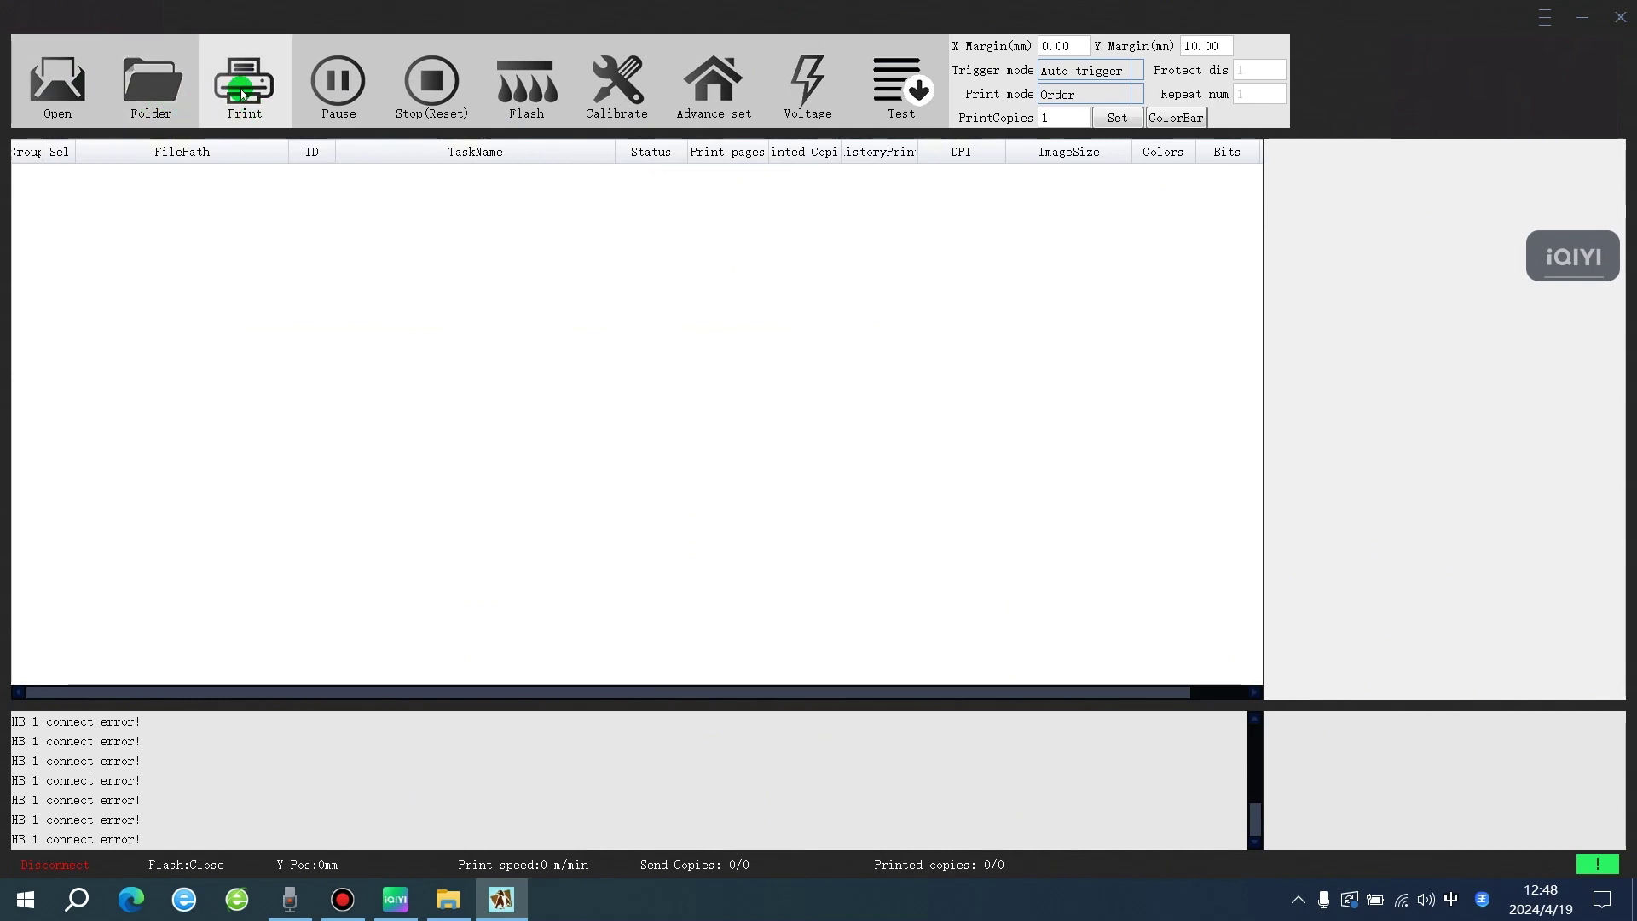
{"action": "left_click", "coordinate": [149, 77]}
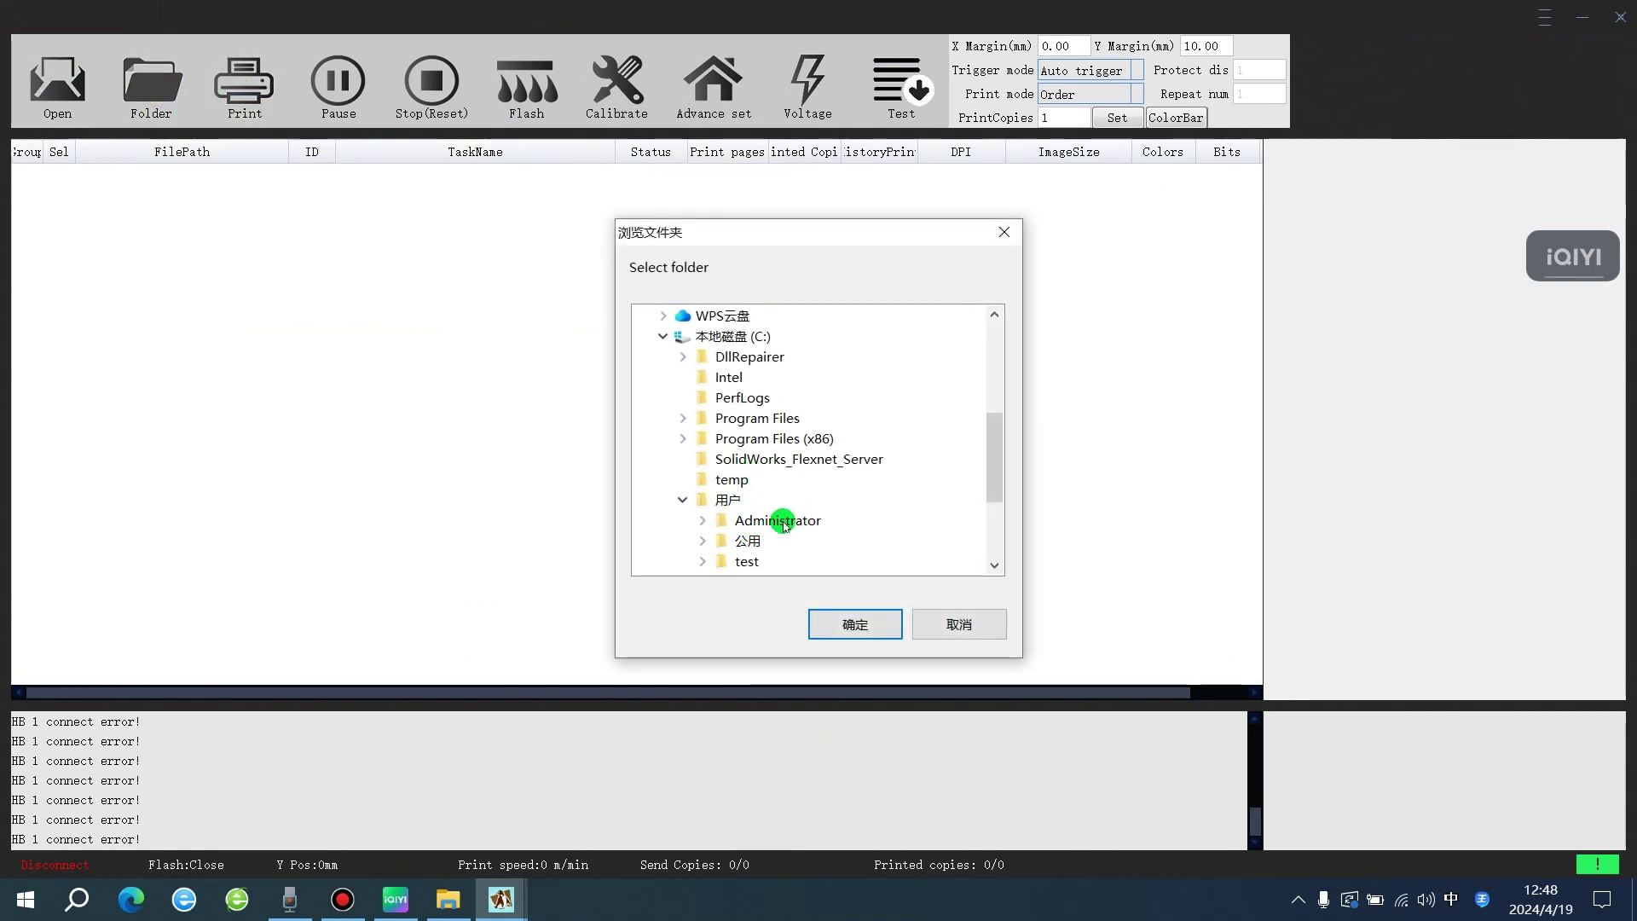
{"action": "left_click", "coordinate": [956, 624]}
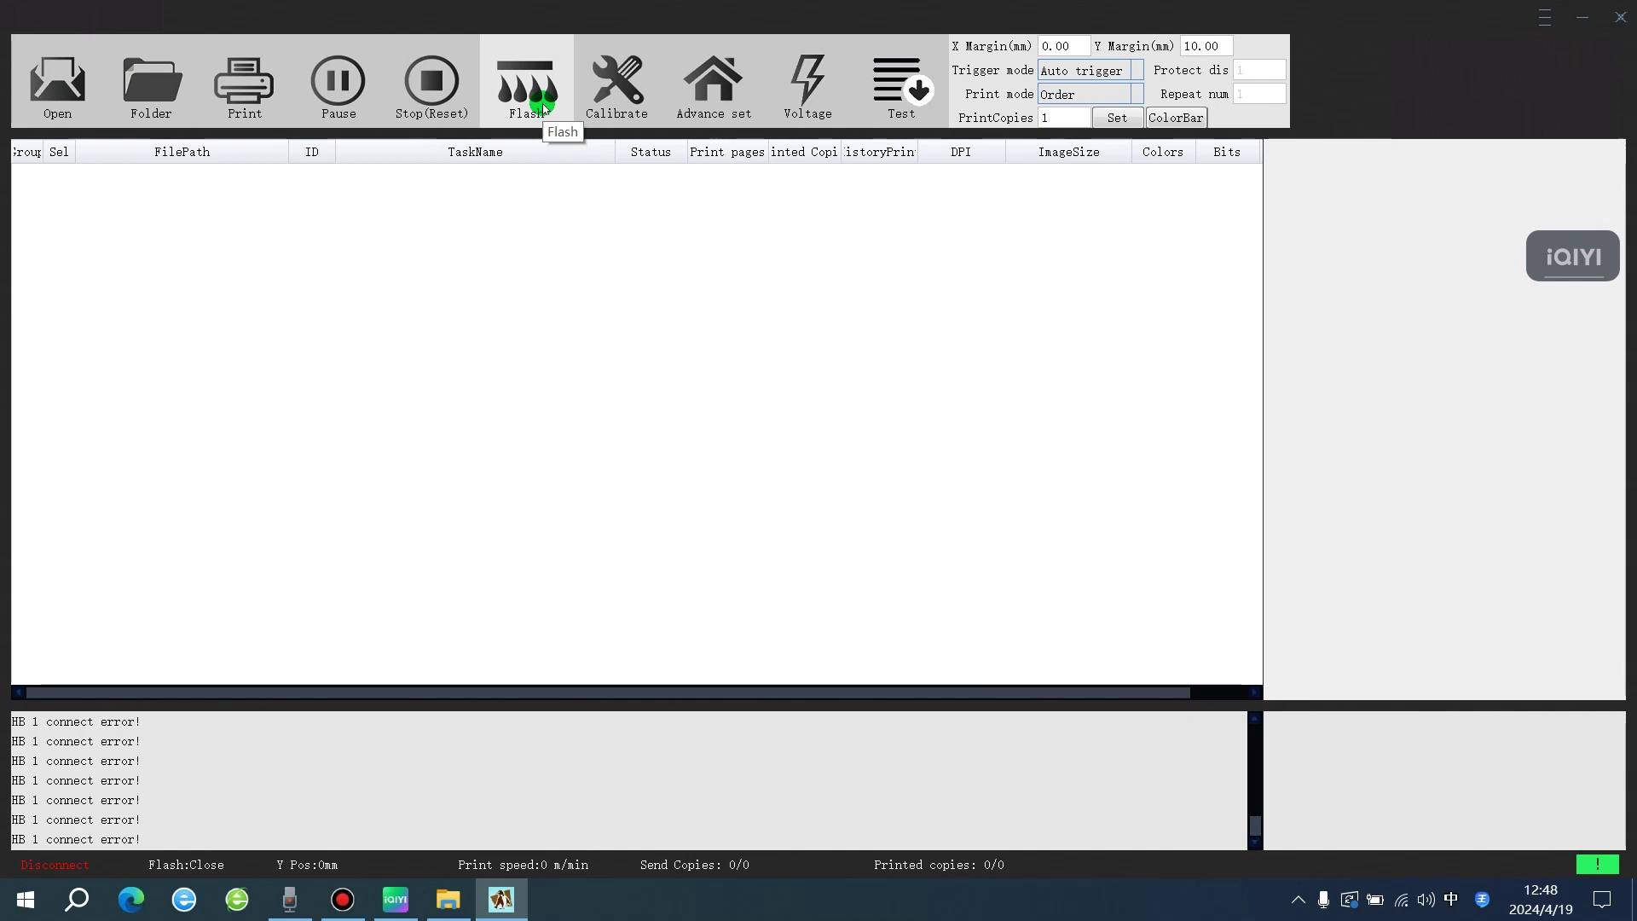
Step: Review the calibration settings for encoder, heads space, color inside head, head overlap and UV lamp/trigger
{"action": "left_click", "coordinate": [634, 96]}
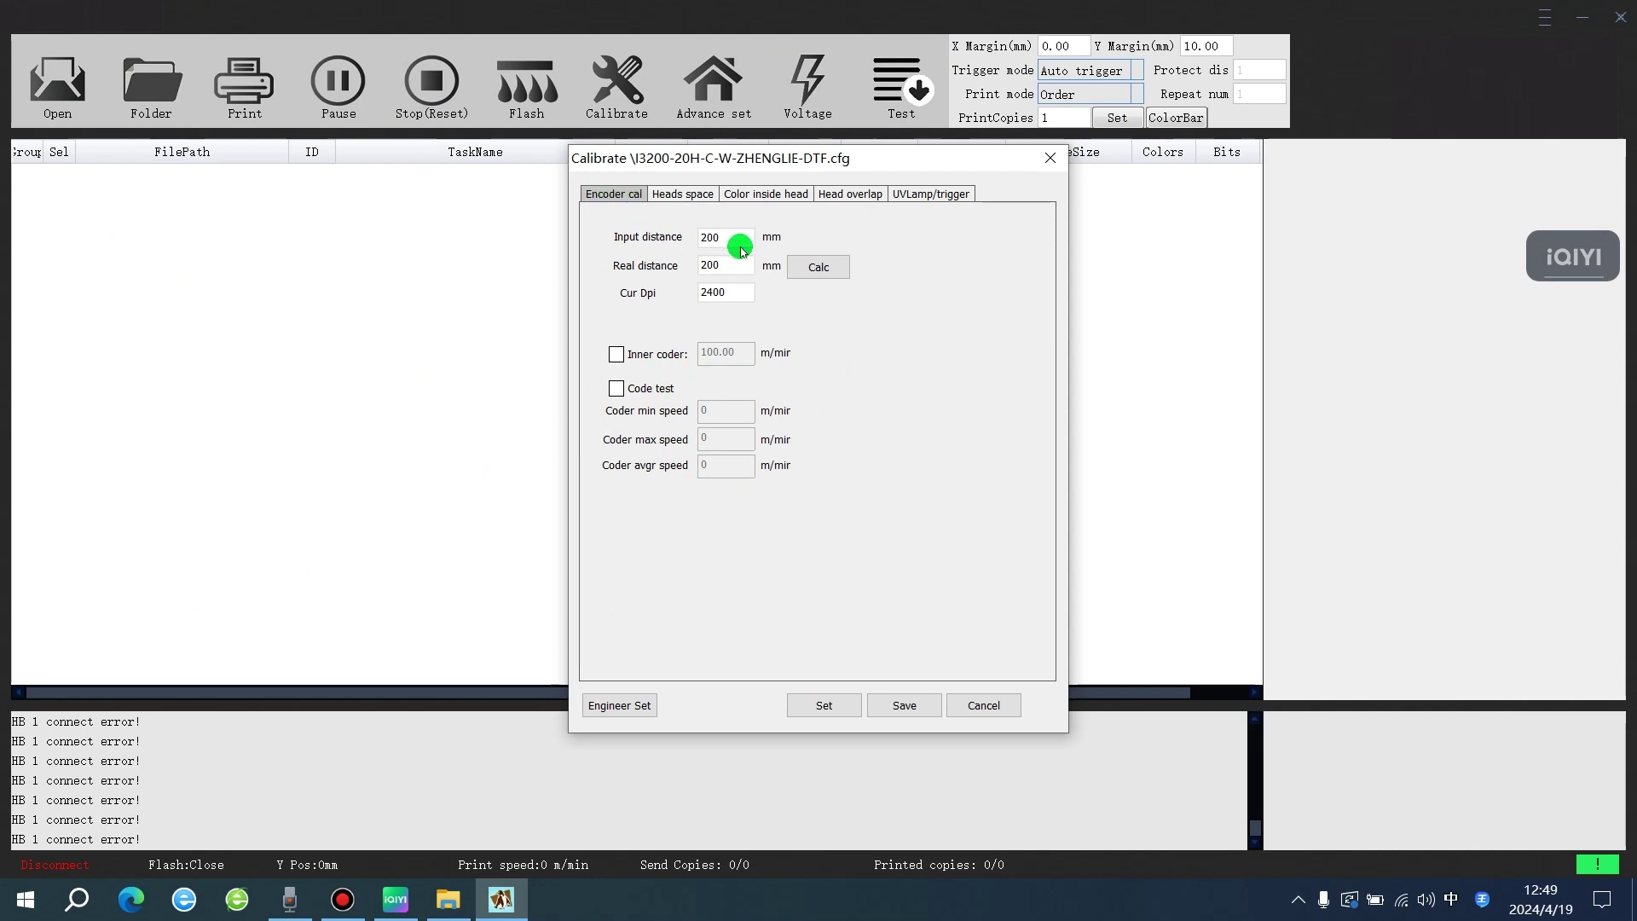
{"action": "left_click", "coordinate": [689, 194]}
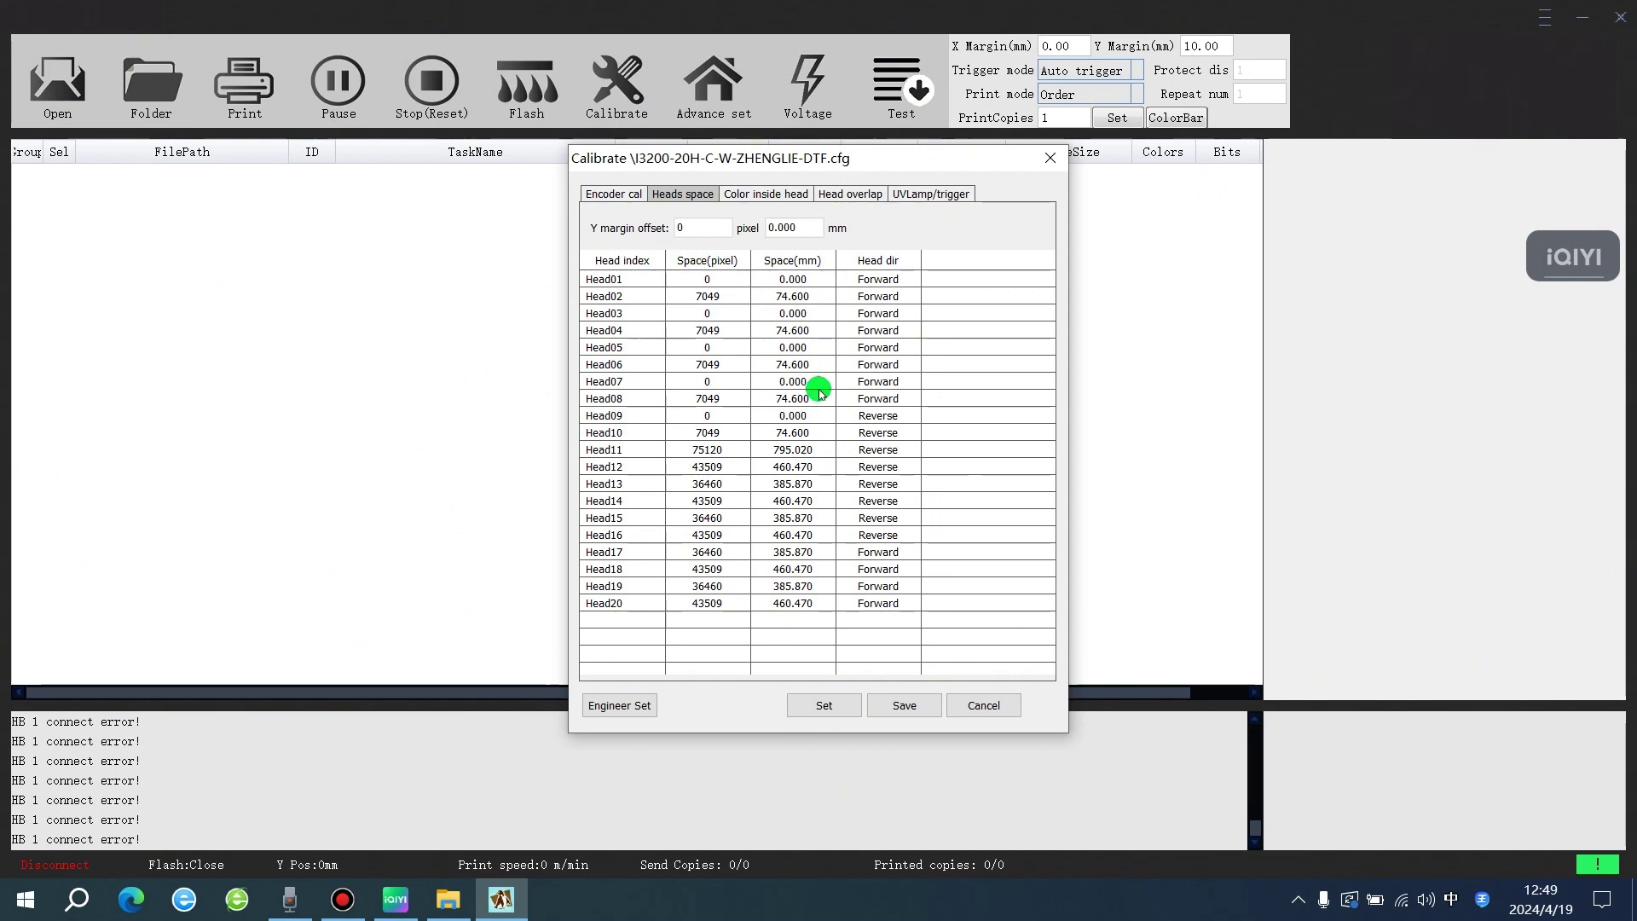
{"action": "left_click", "coordinate": [772, 193]}
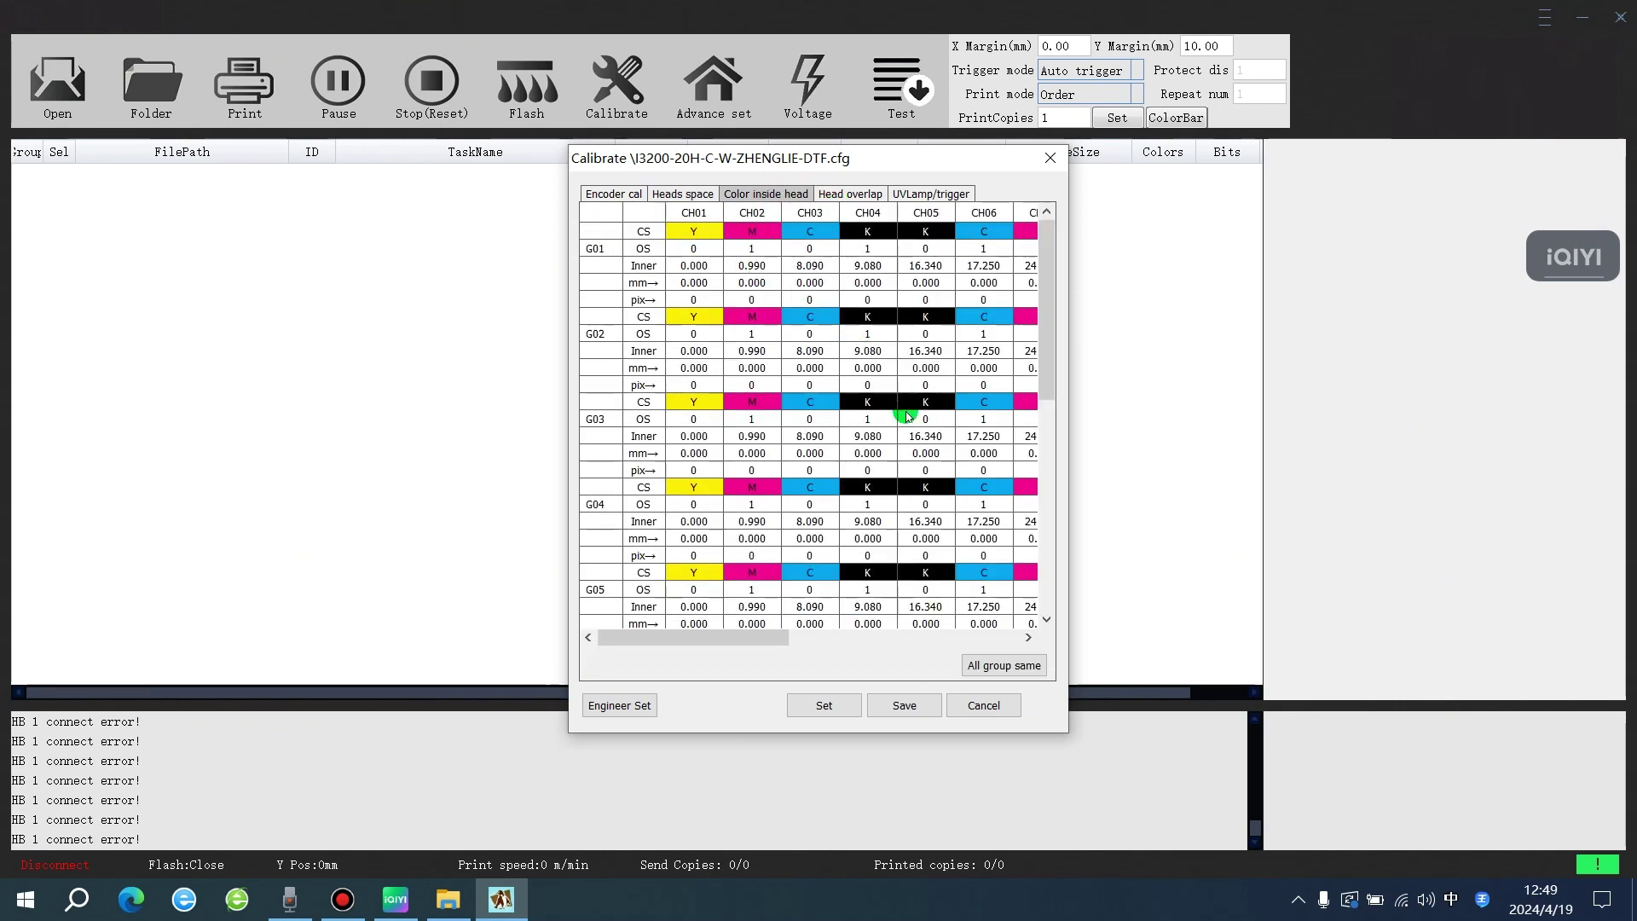
{"action": "left_click_drag", "start_coordinate": [750, 632], "coordinate": [858, 631]}
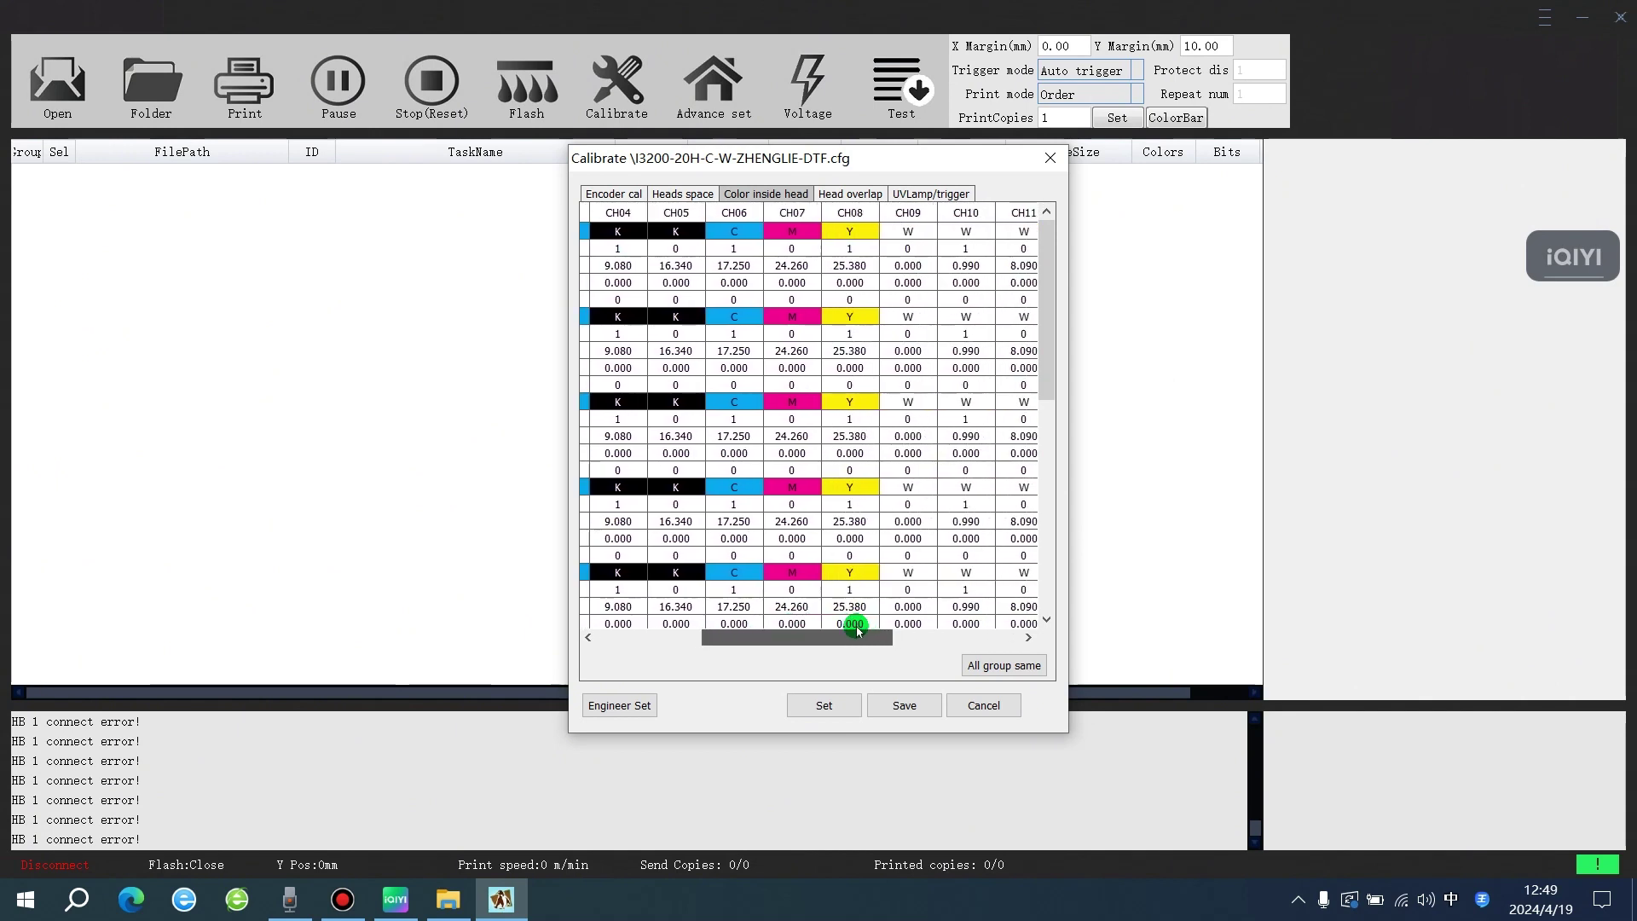
{"action": "left_click", "coordinate": [860, 193]}
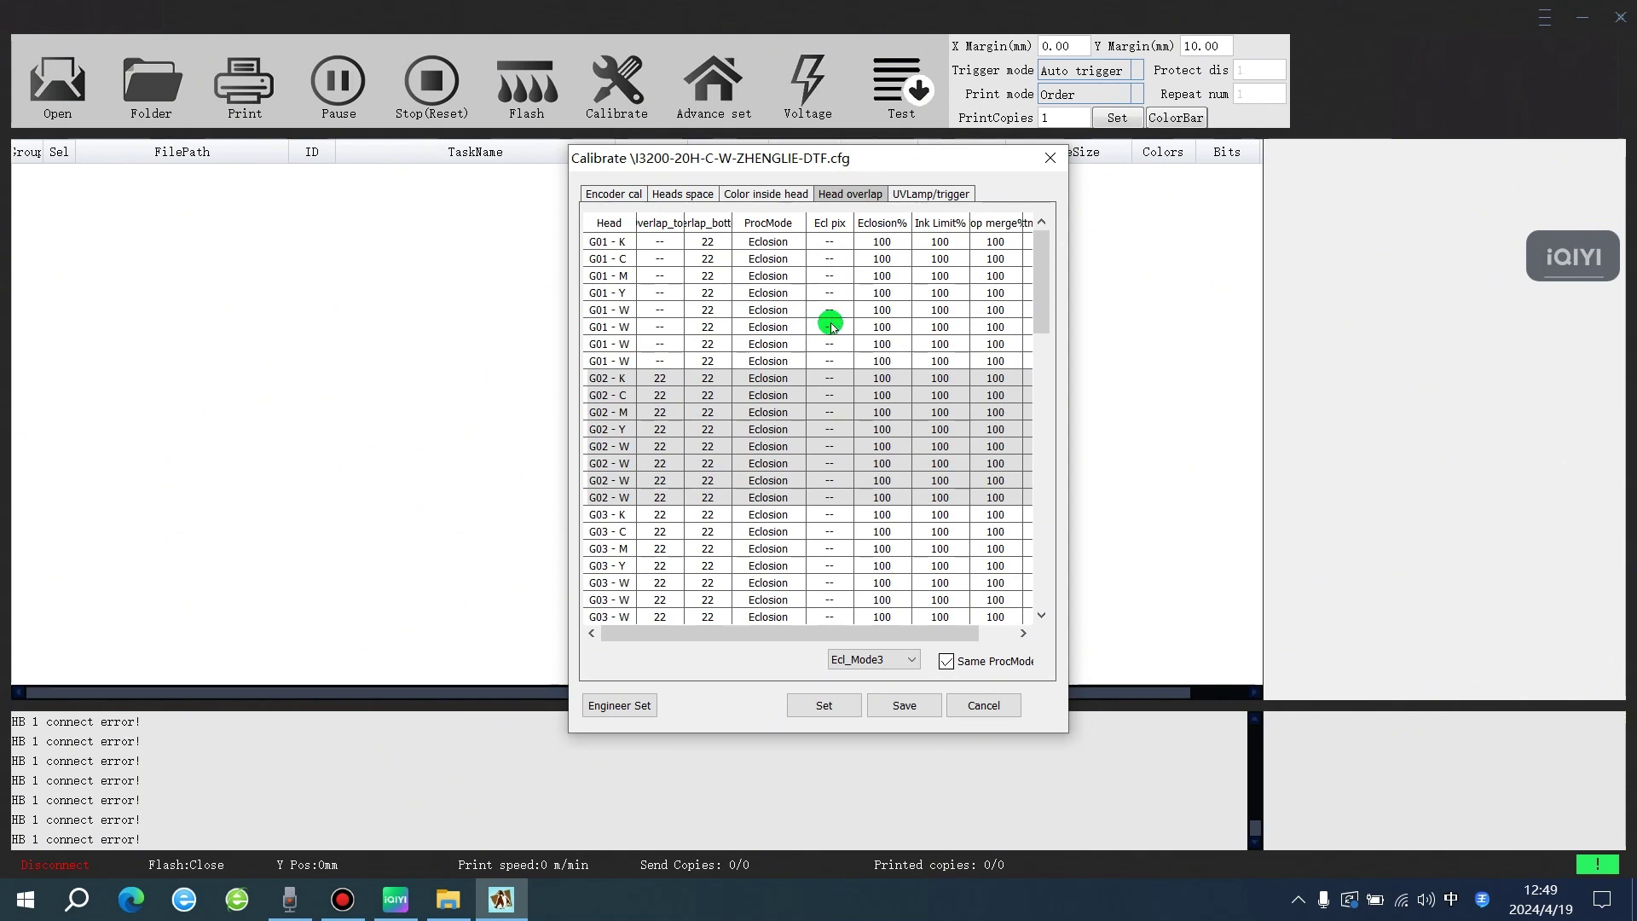
{"action": "left_click", "coordinate": [933, 195]}
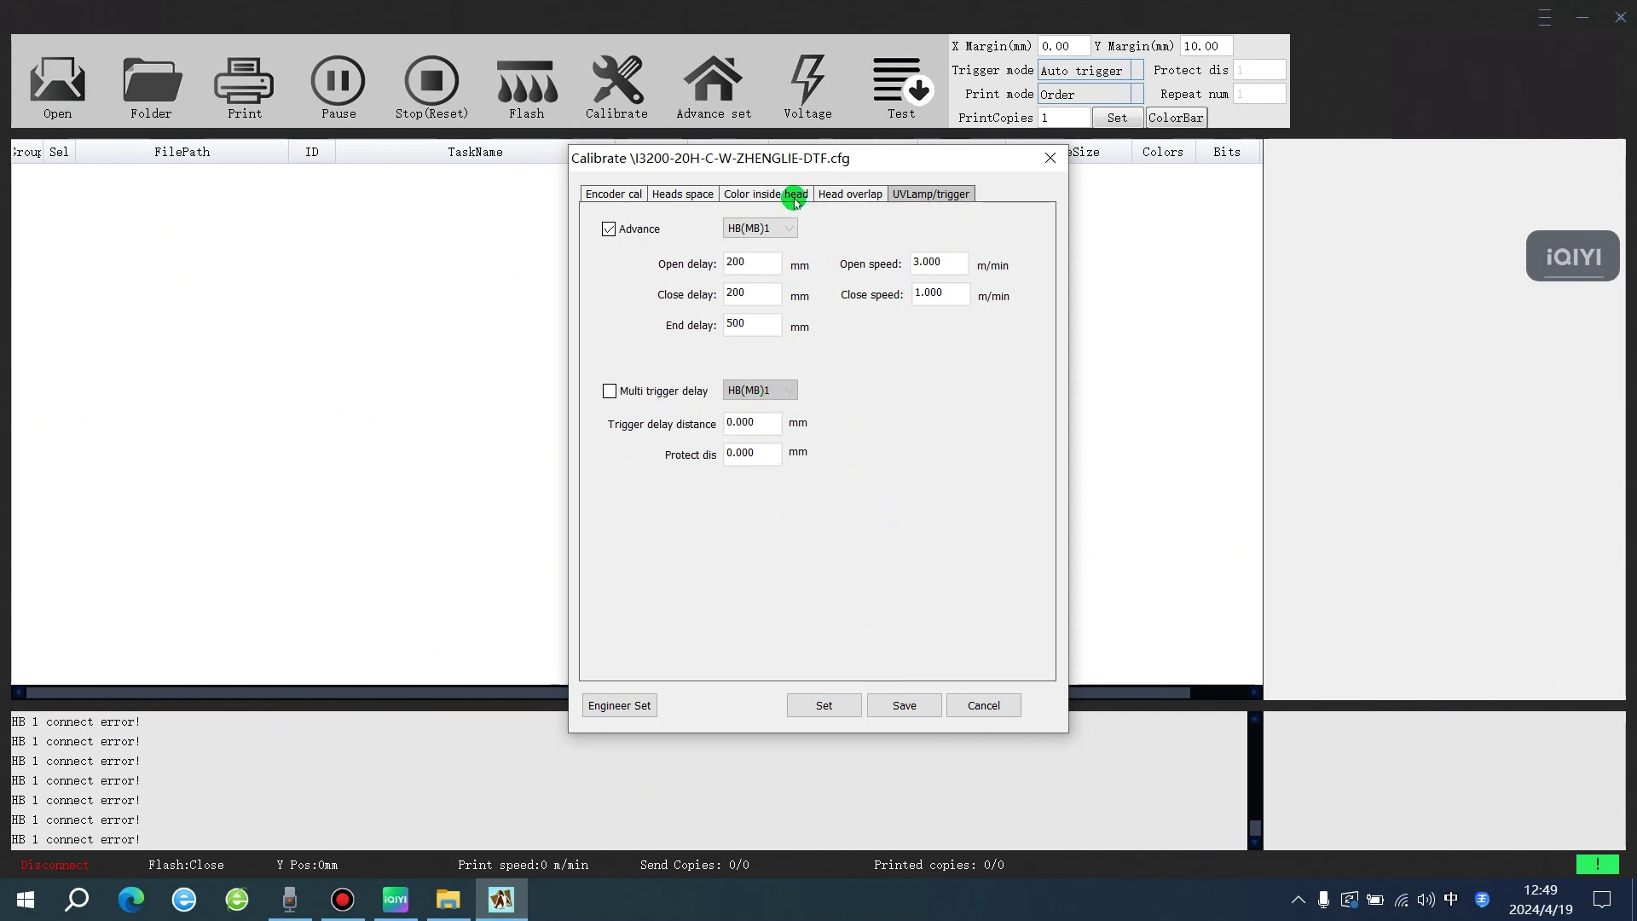
Step: Return to the color inside head calibration, then apply and save the calibration settings
{"action": "left_click", "coordinate": [792, 195]}
{"action": "left_click", "coordinate": [828, 704]}
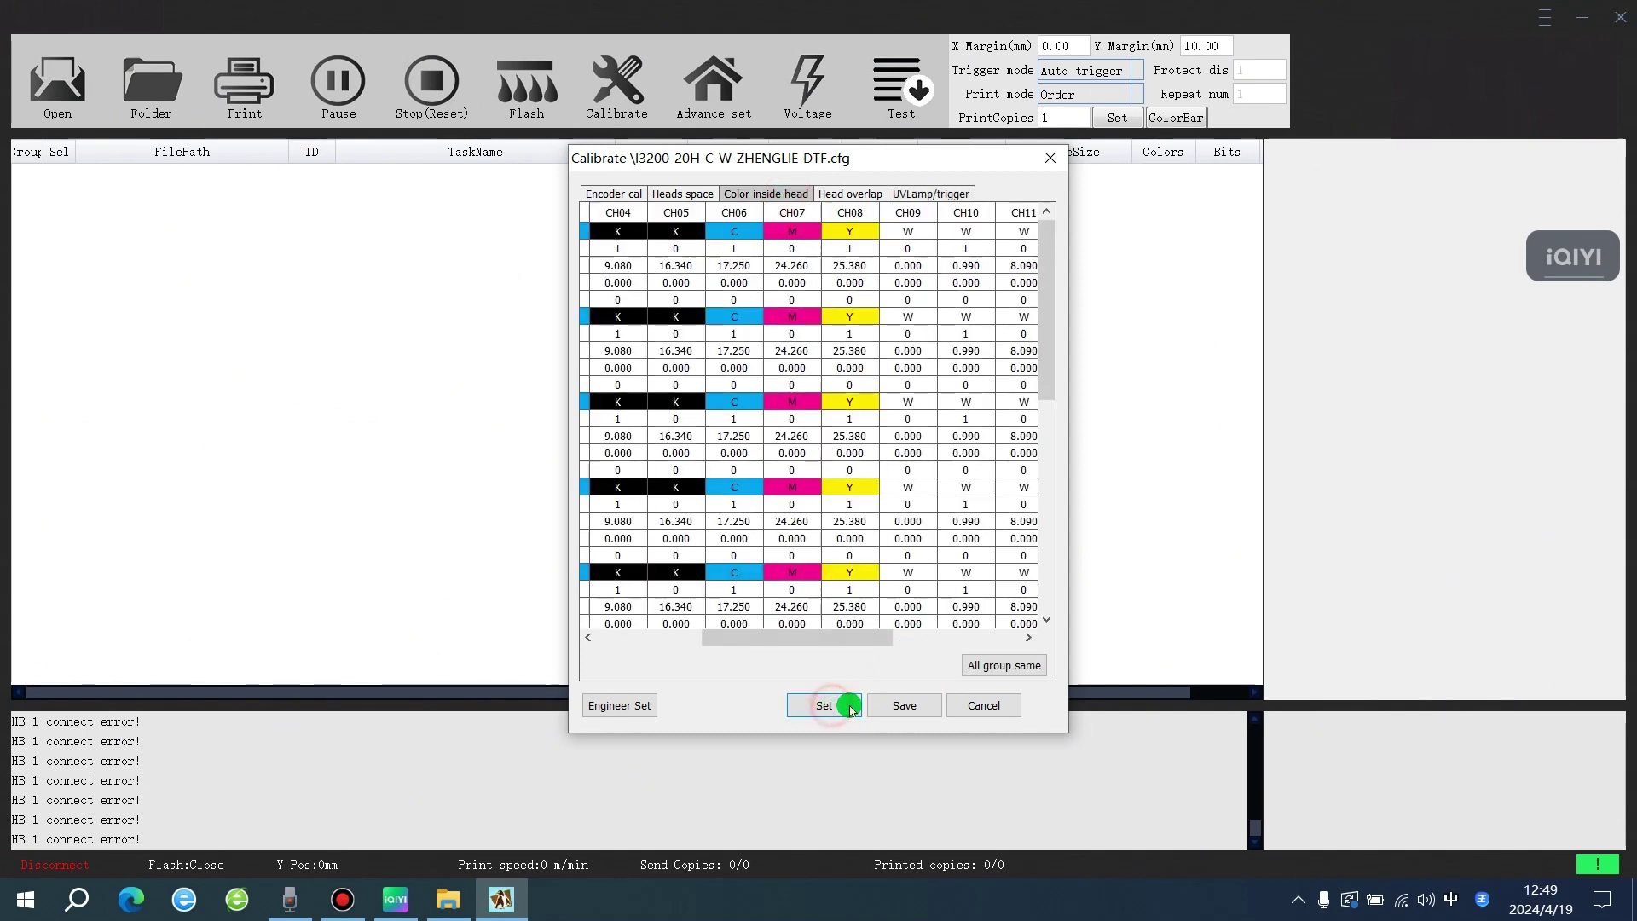
{"action": "left_click", "coordinate": [906, 708]}
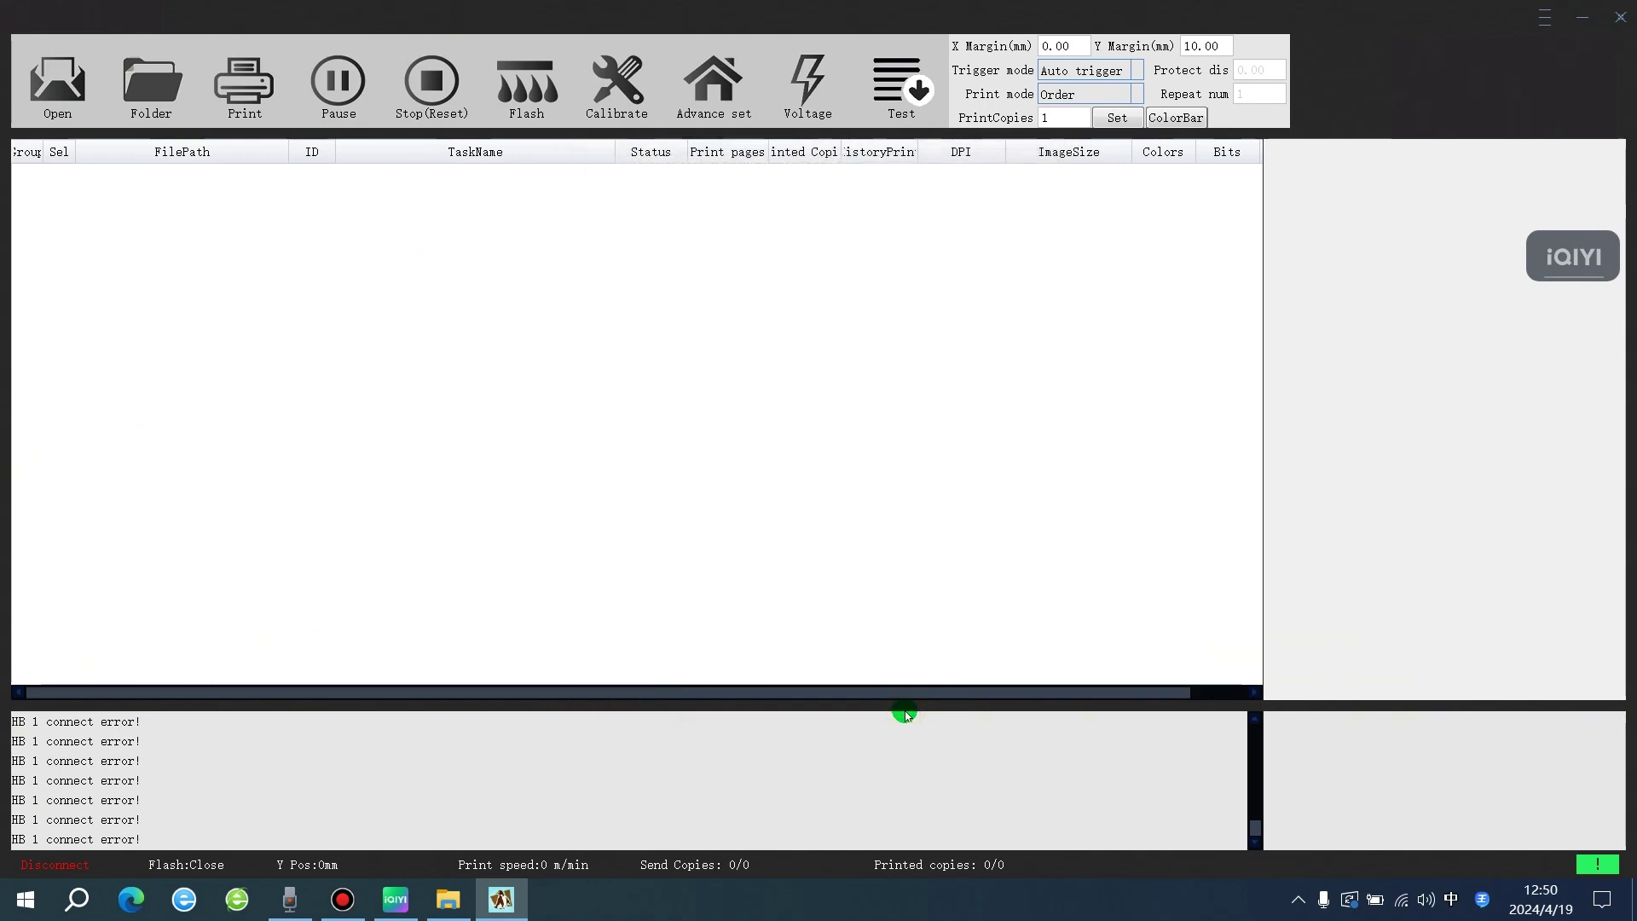
Step: Review the advanced board, head, flash and print parameters, check the allowed Flash frequency values, and cancel without changes
{"action": "left_click", "coordinate": [714, 113]}
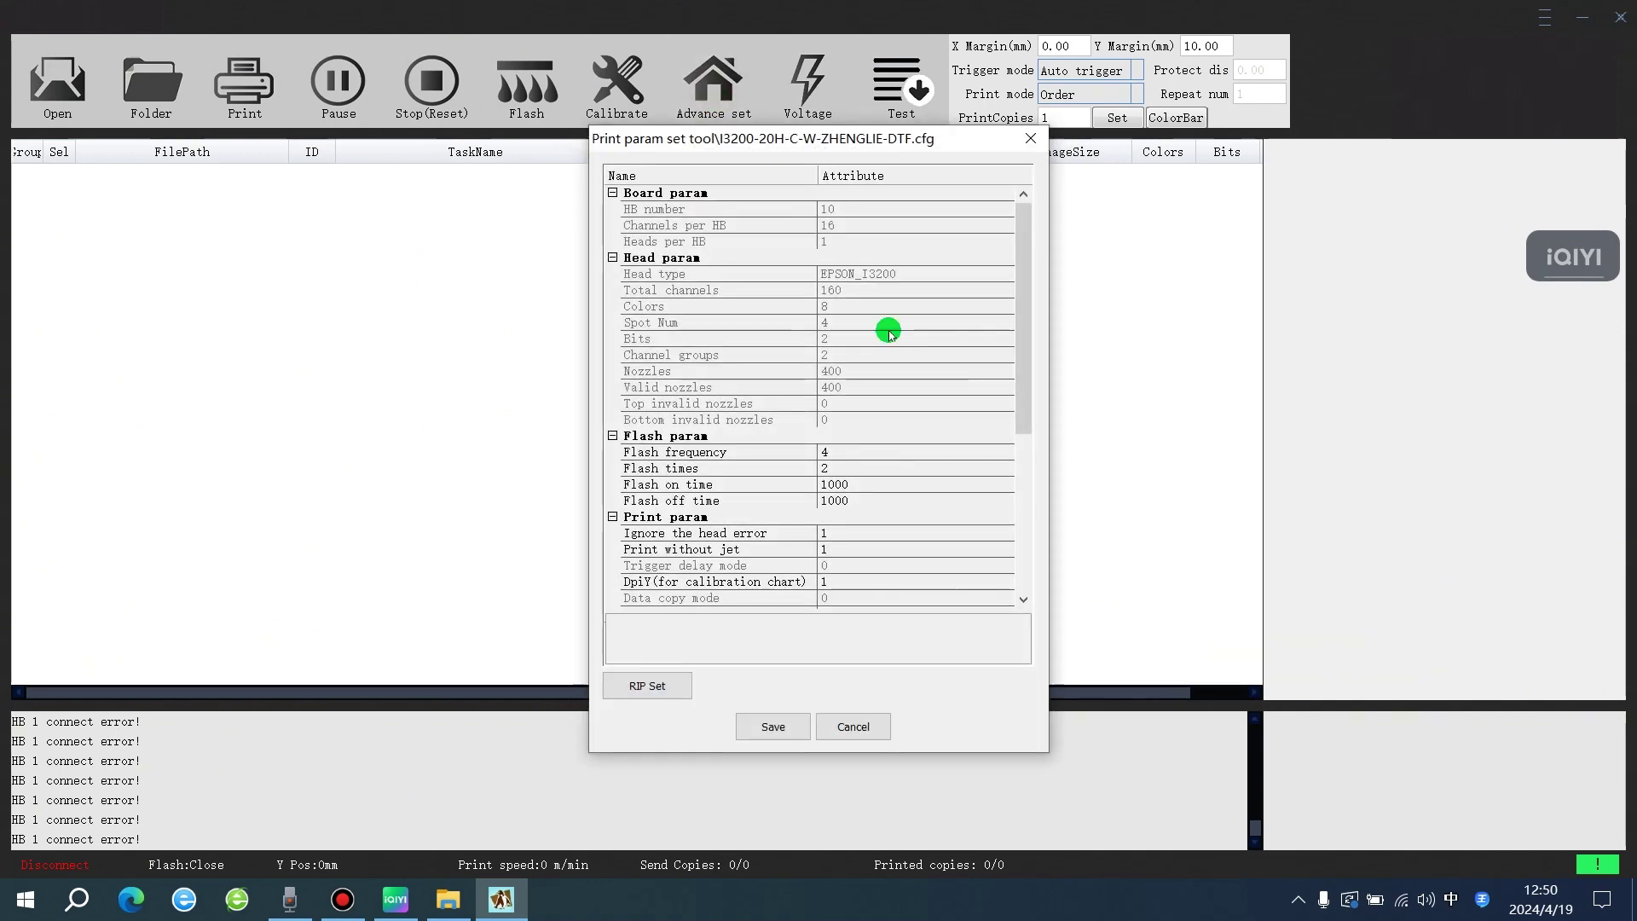
{"action": "left_click_drag", "start_coordinate": [1021, 284], "coordinate": [1067, 256]}
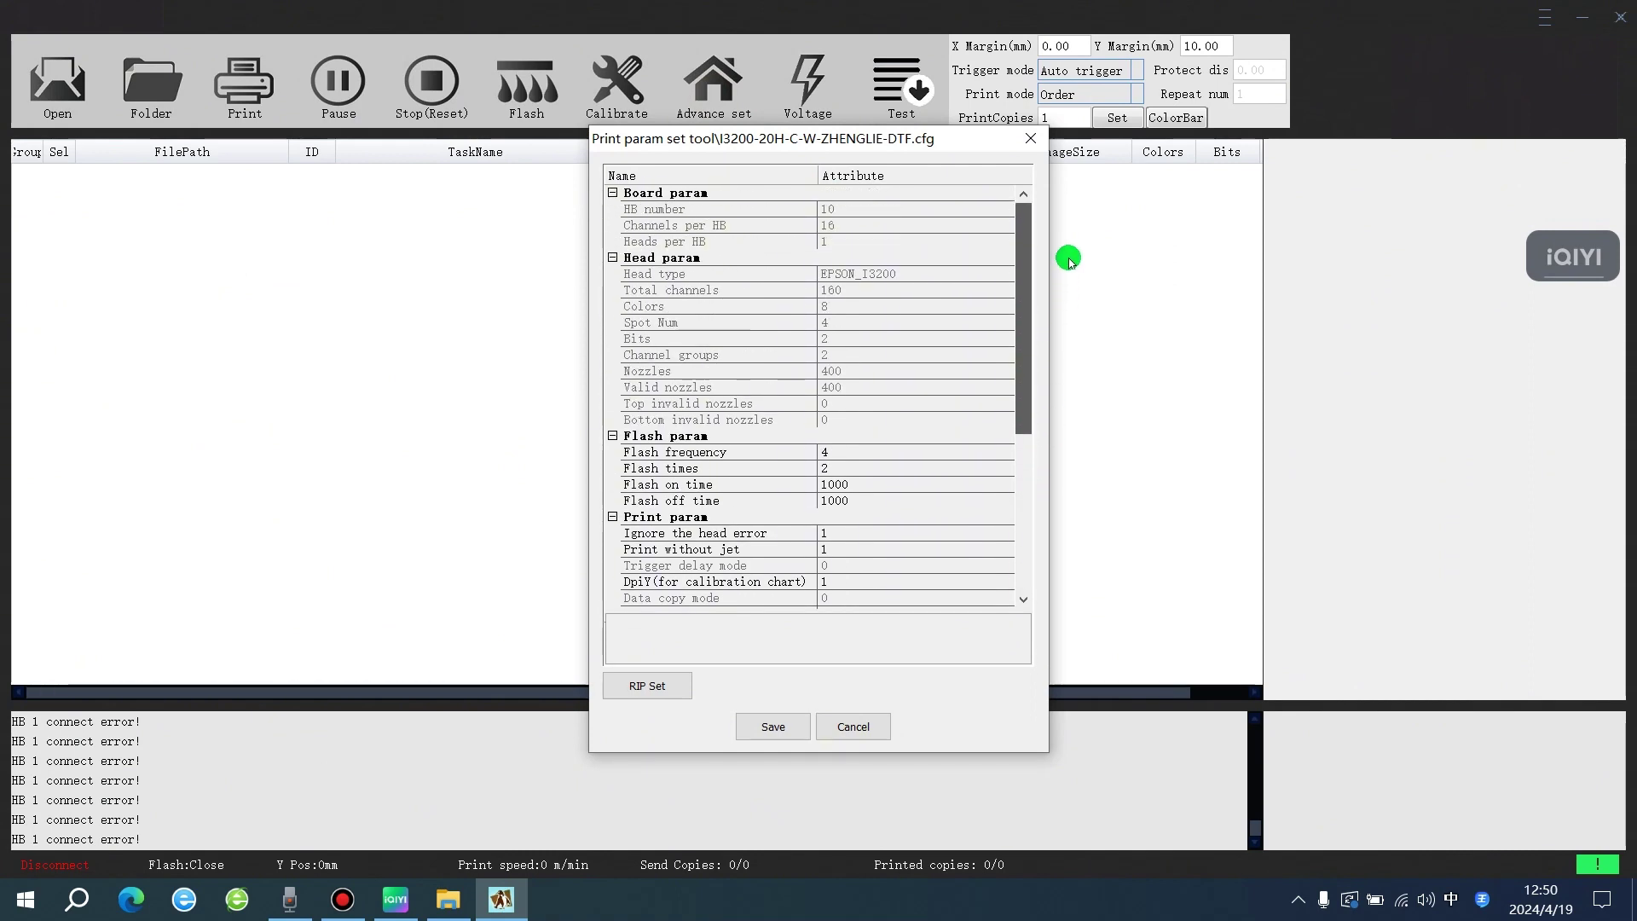
{"action": "scroll", "coordinate": [913, 497], "scroll_direction": "down", "scroll_amount": 1}
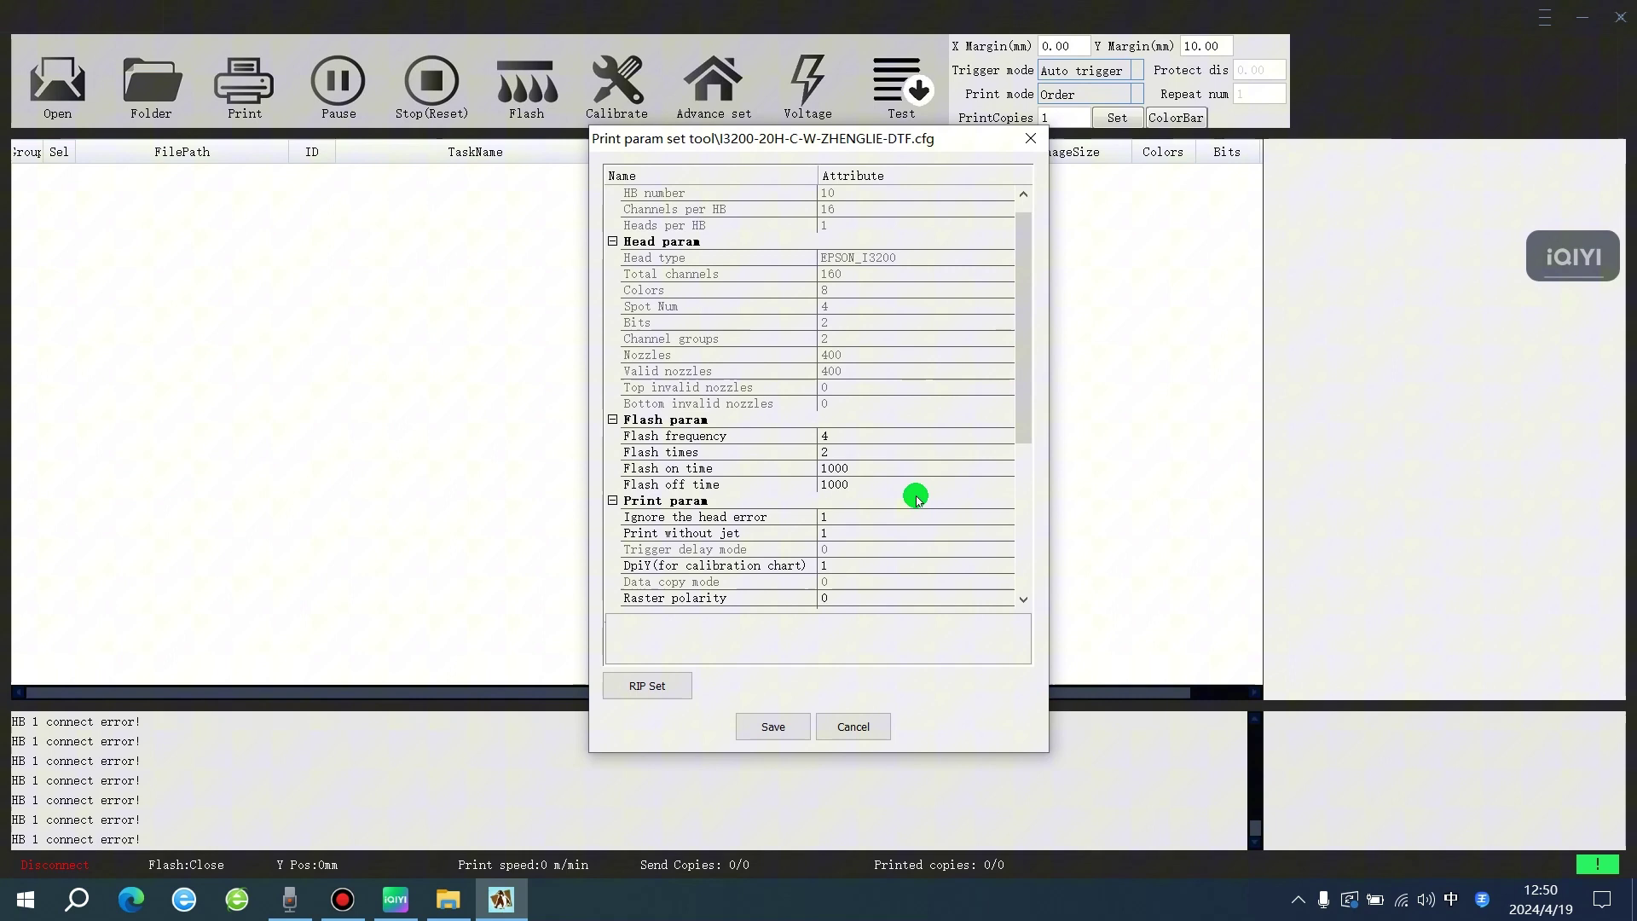
{"action": "left_click", "coordinate": [830, 438]}
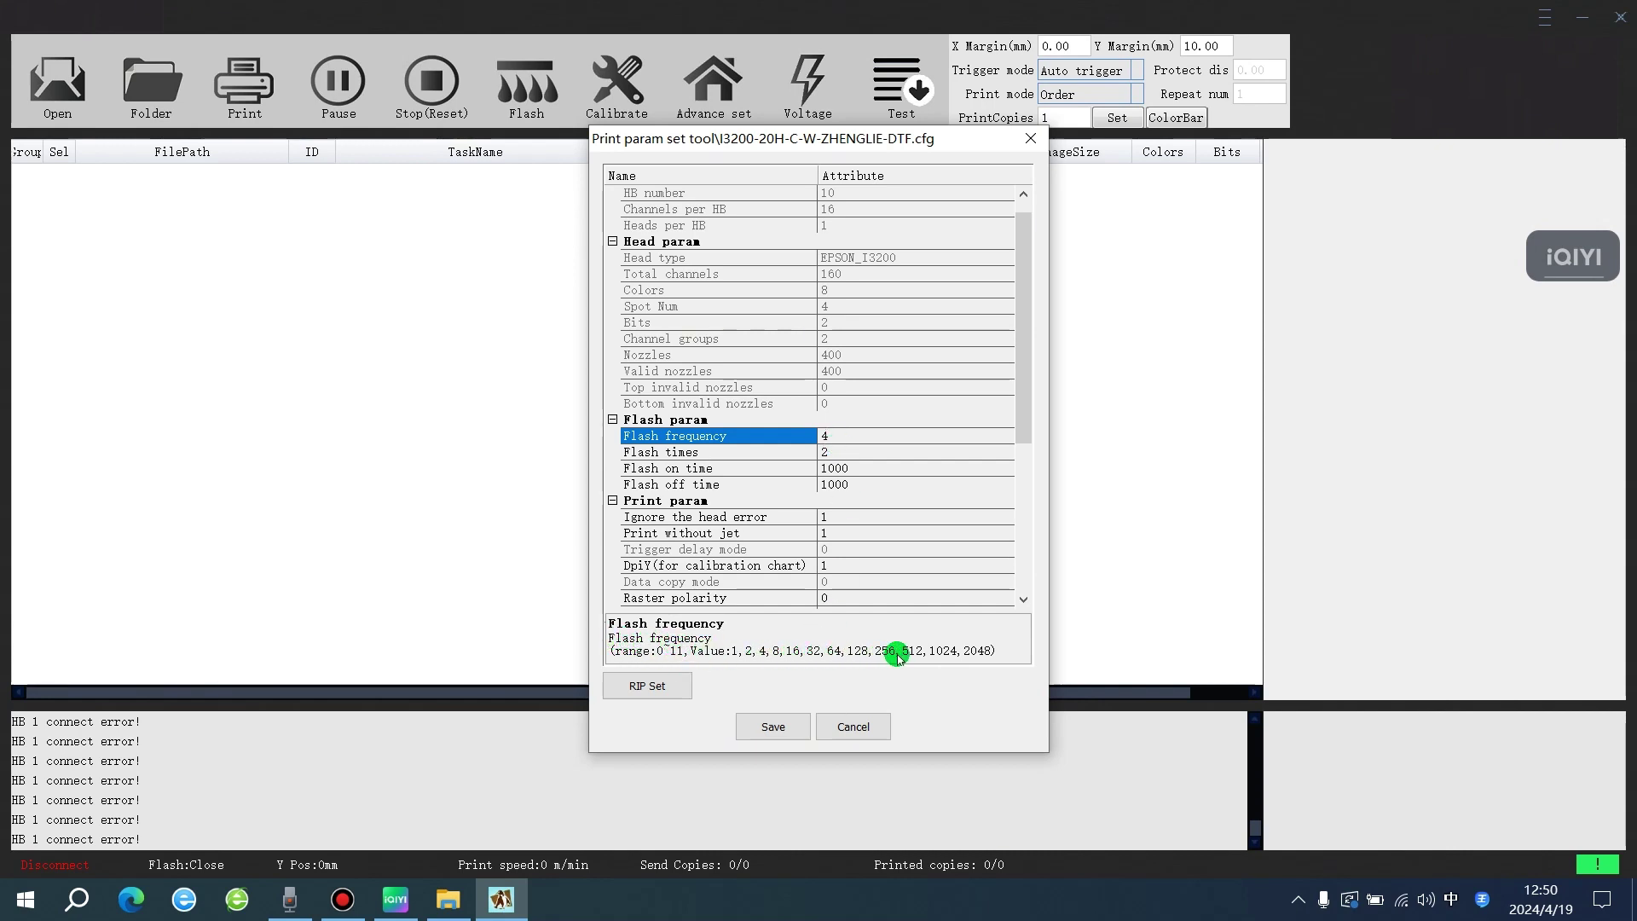
{"action": "left_click", "coordinate": [843, 440]}
{"action": "left_click", "coordinate": [863, 730]}
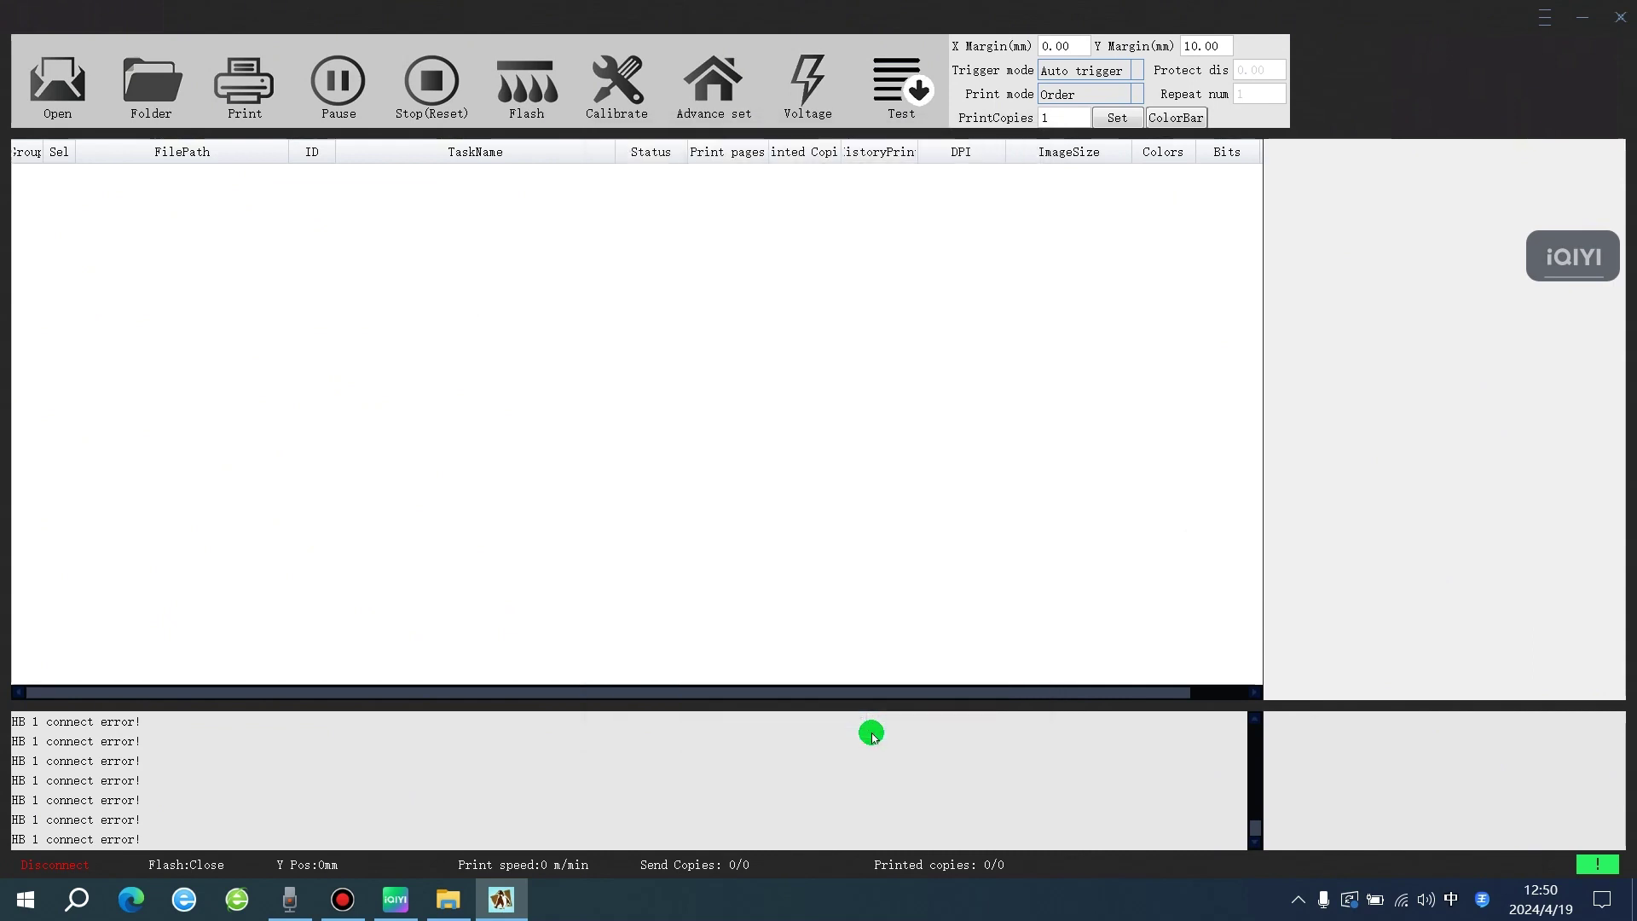
Step: Review the voltage and temperature settings of head groups G_1 to G_10 and close the dialog
{"action": "left_click", "coordinate": [792, 115]}
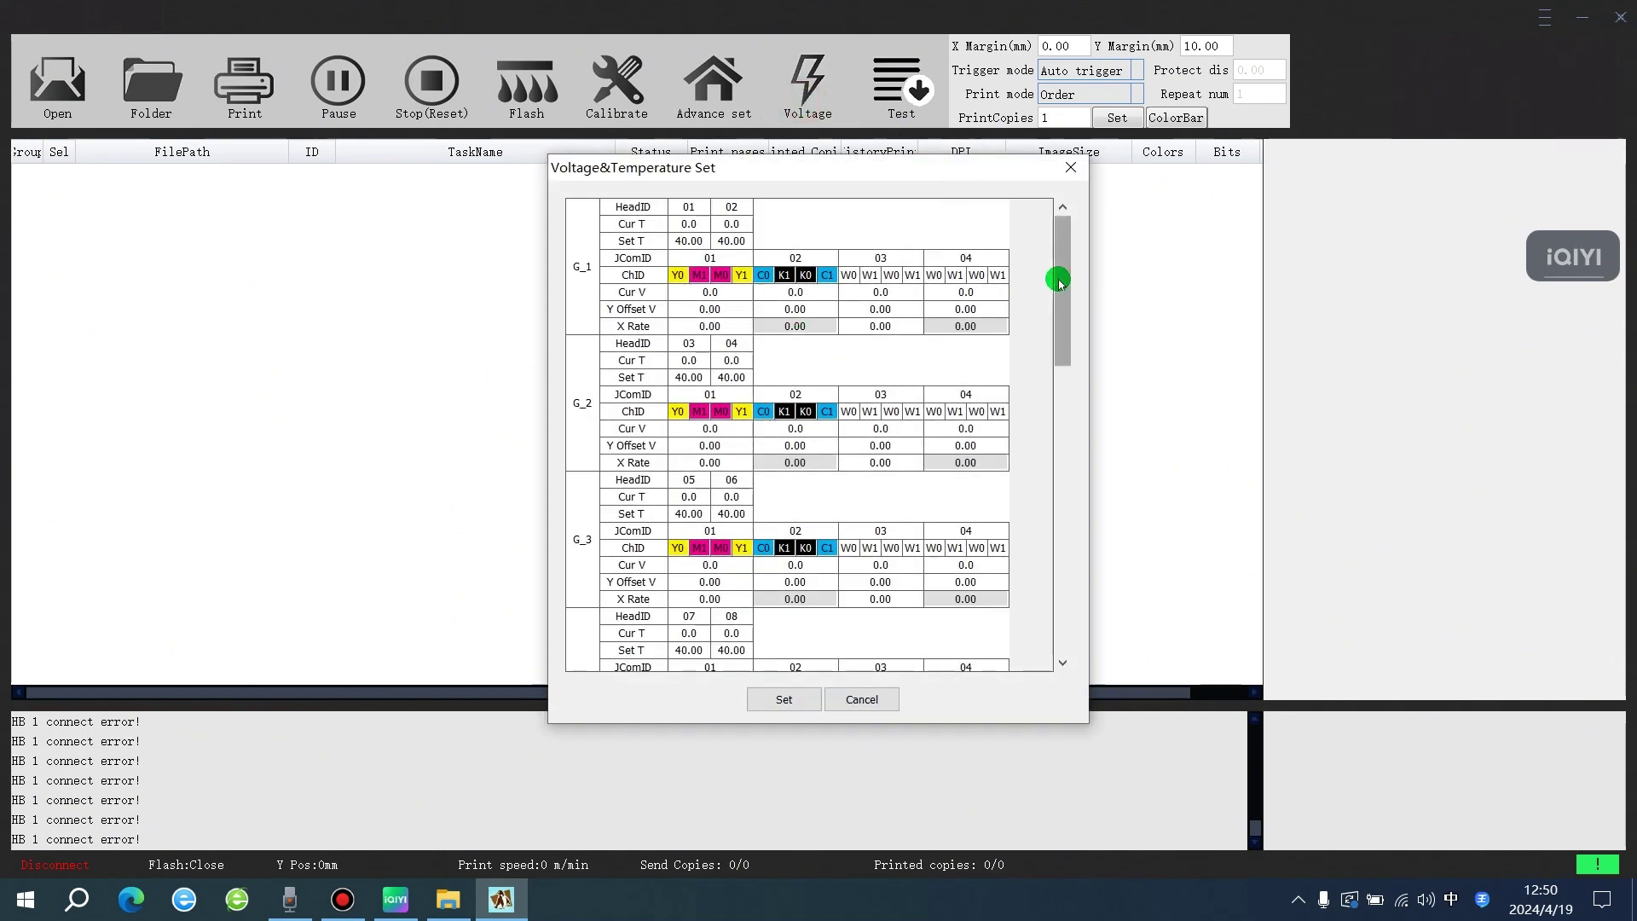
{"action": "mouse_move", "coordinate": [1060, 274]}
{"action": "left_mouse_down"}
{"action": "mouse_move", "coordinate": [1067, 468]}
{"action": "mouse_move", "coordinate": [1093, 581]}
{"action": "mouse_move", "coordinate": [1067, 248]}
{"action": "left_mouse_up"}
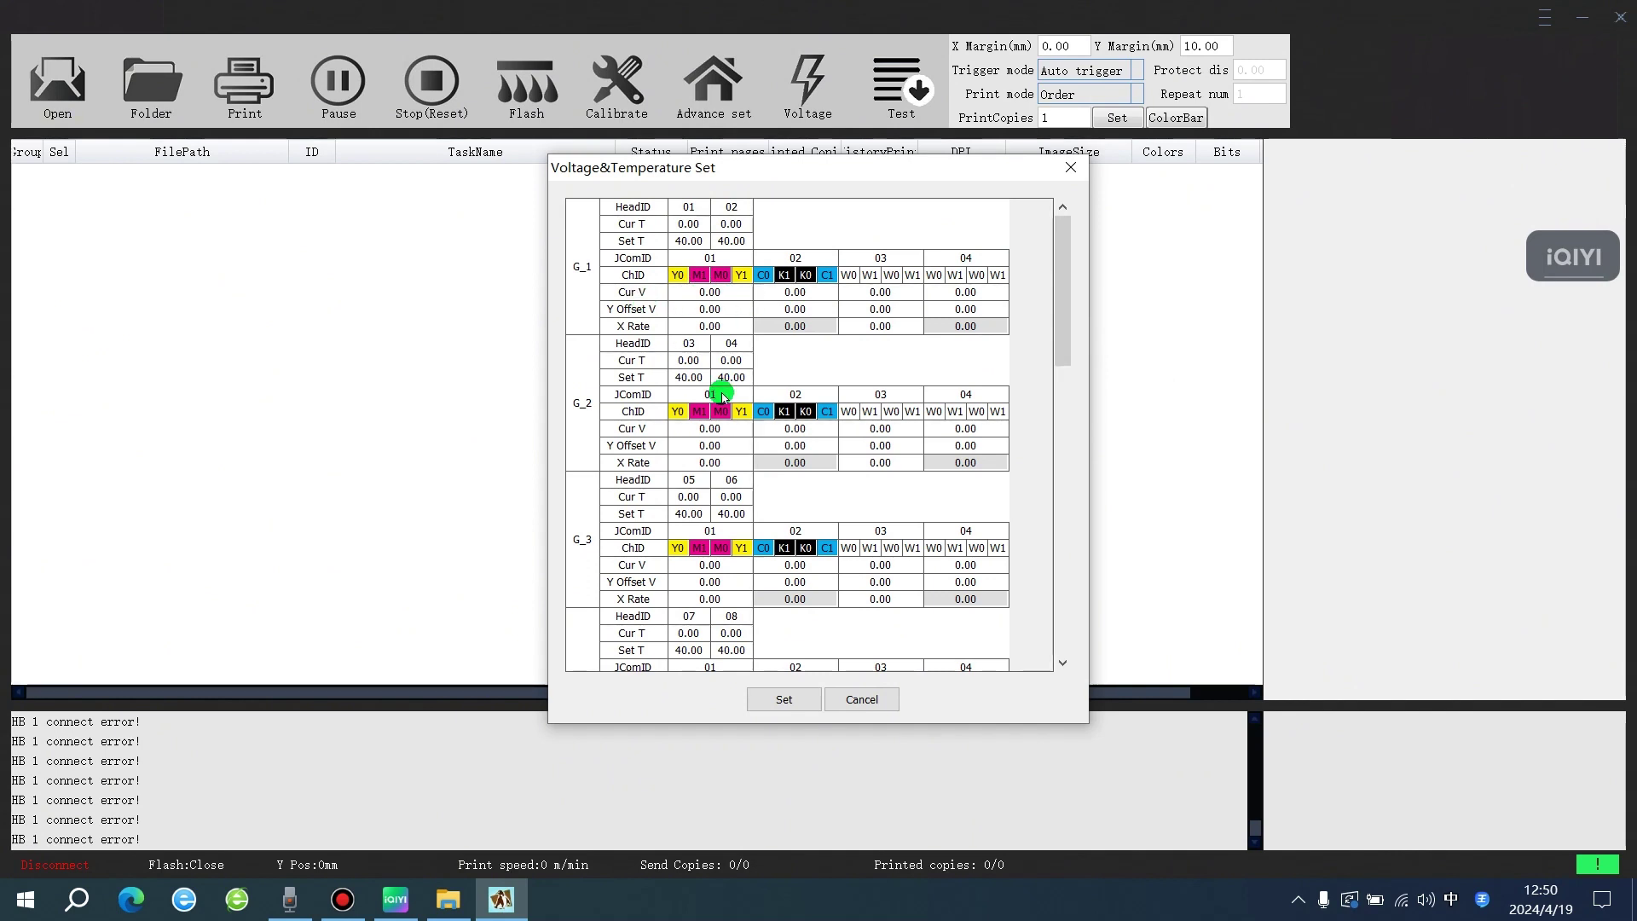
{"action": "scroll", "coordinate": [723, 394], "scroll_direction": "down", "scroll_amount": 1}
{"action": "left_click_drag", "start_coordinate": [1067, 305], "coordinate": [1074, 601]}
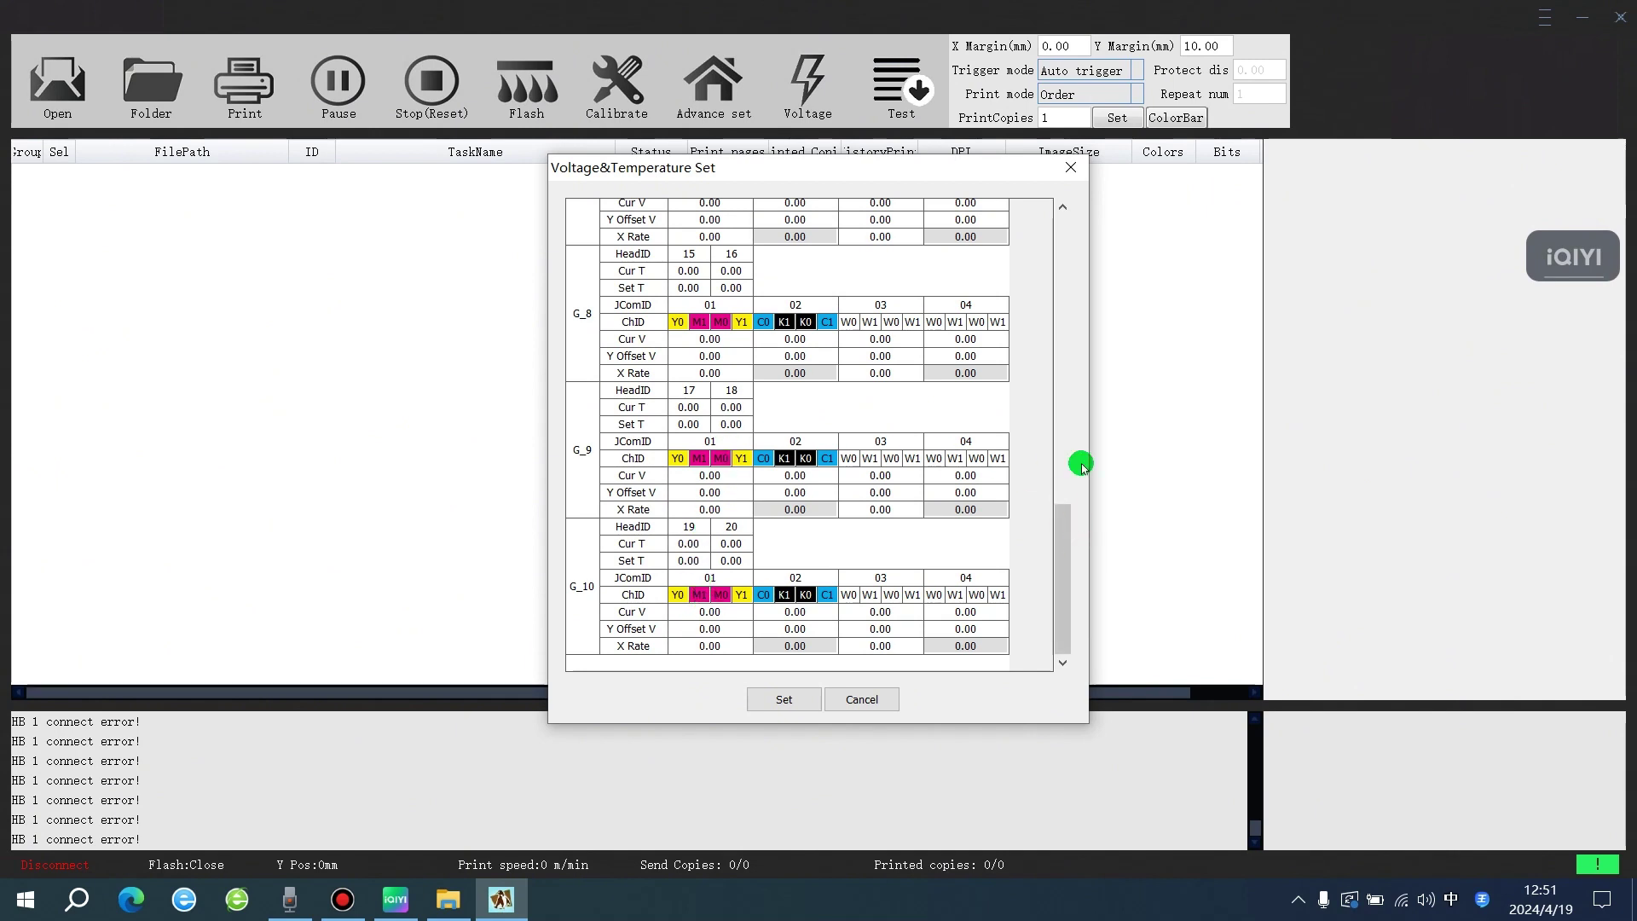
{"action": "left_click", "coordinate": [1076, 170]}
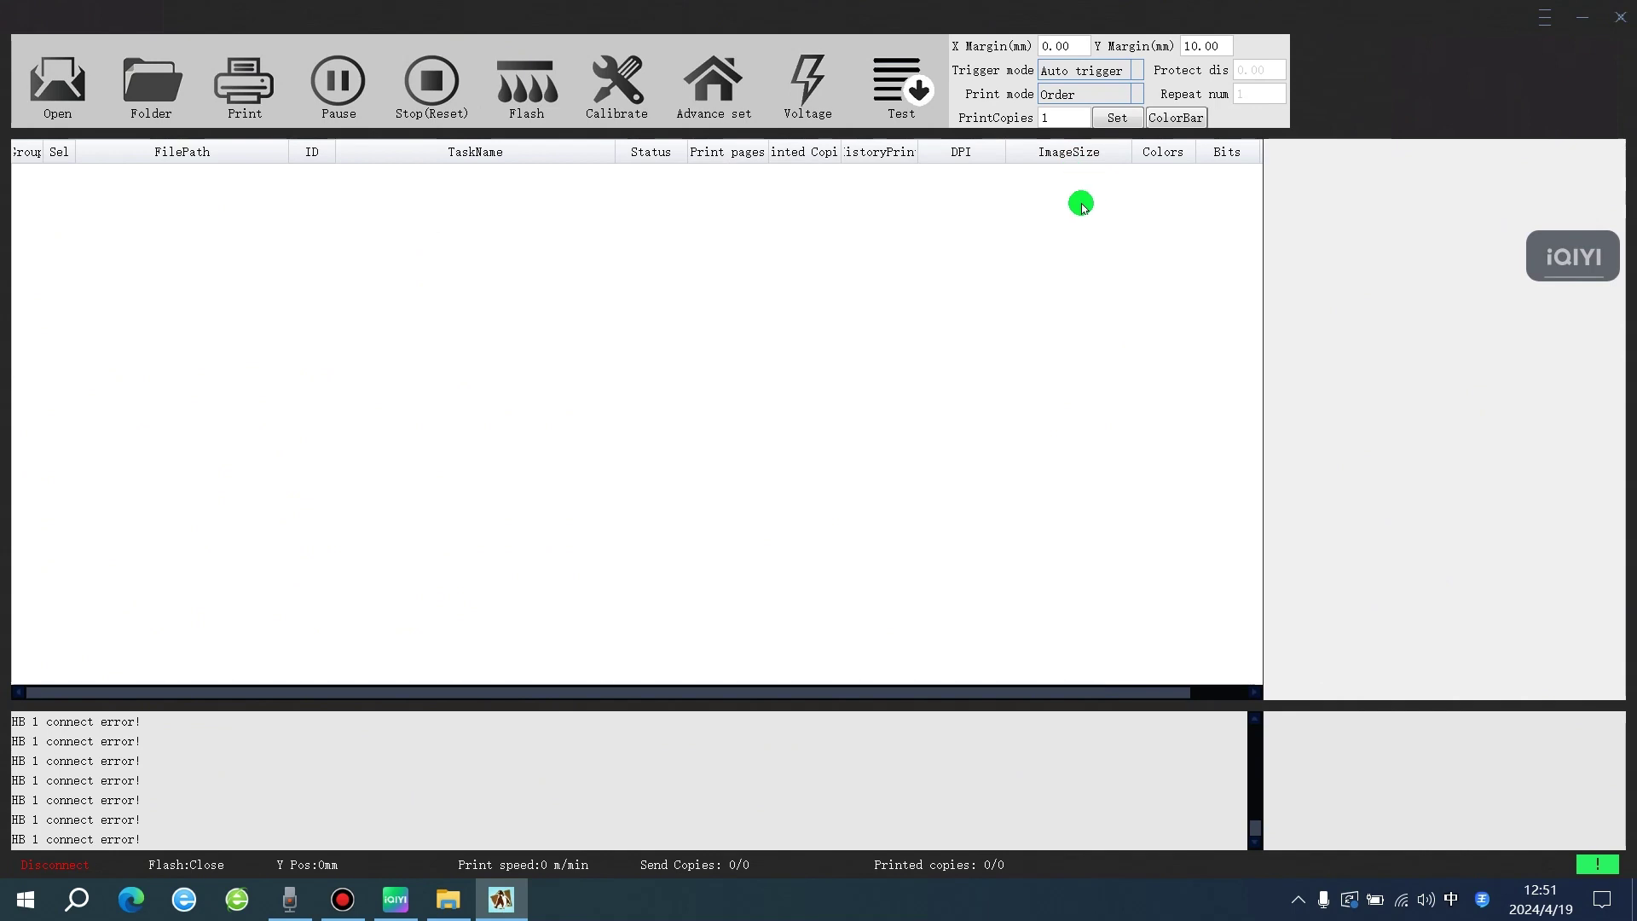
Step: Review the available test image loading options and the X and Y margin fields of the print settings
{"action": "left_click", "coordinate": [891, 88]}
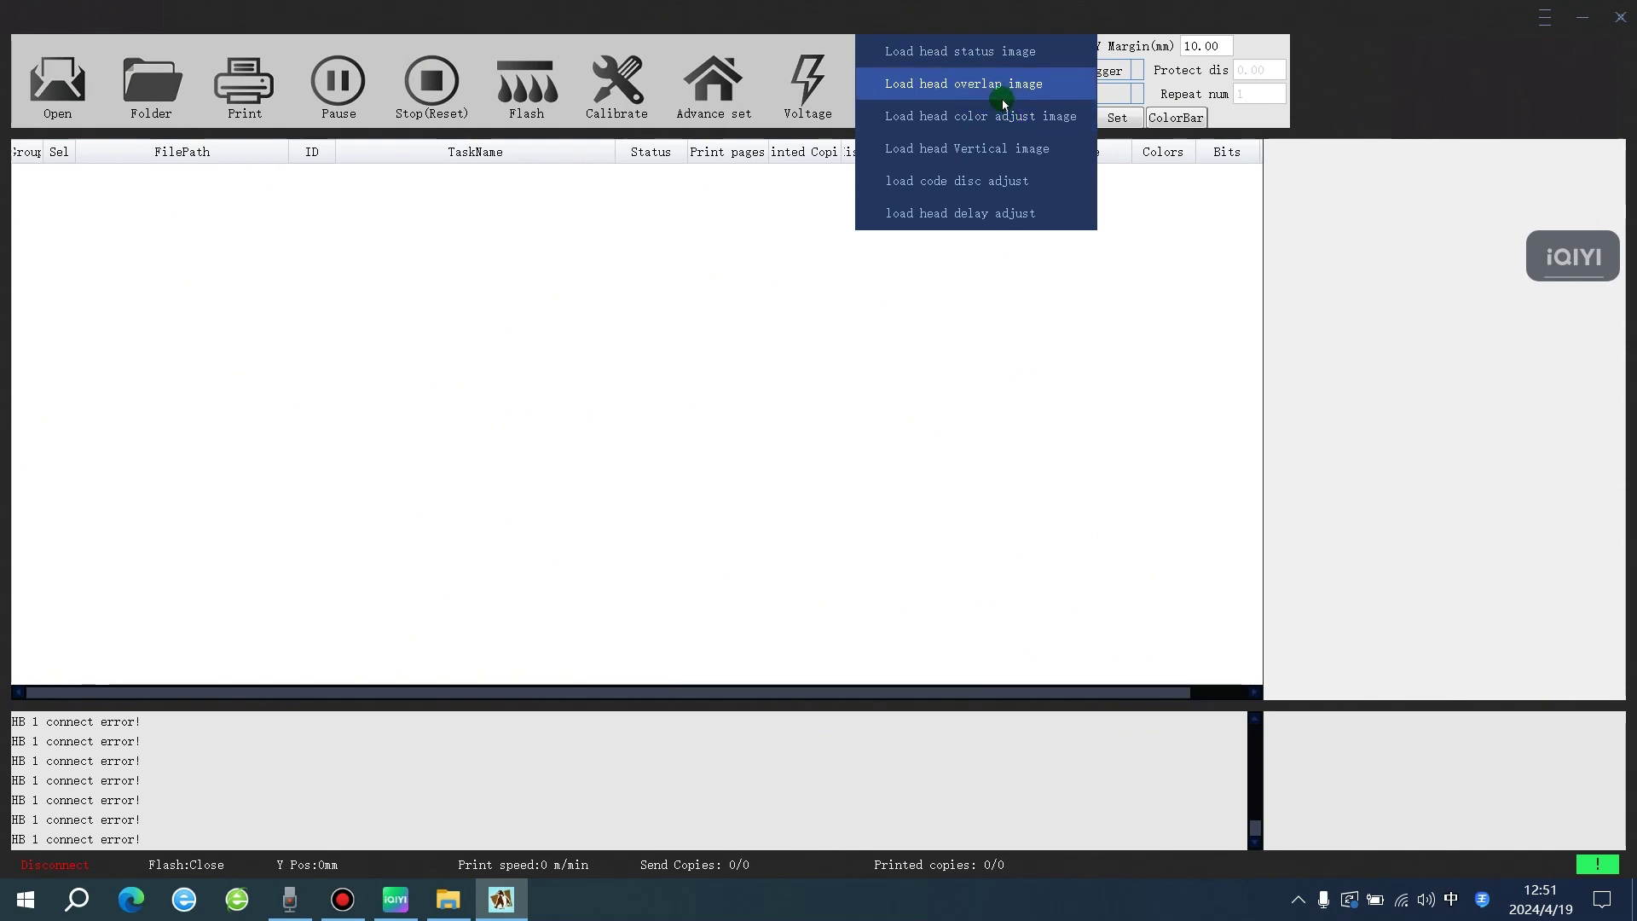
{"action": "left_click", "coordinate": [954, 336]}
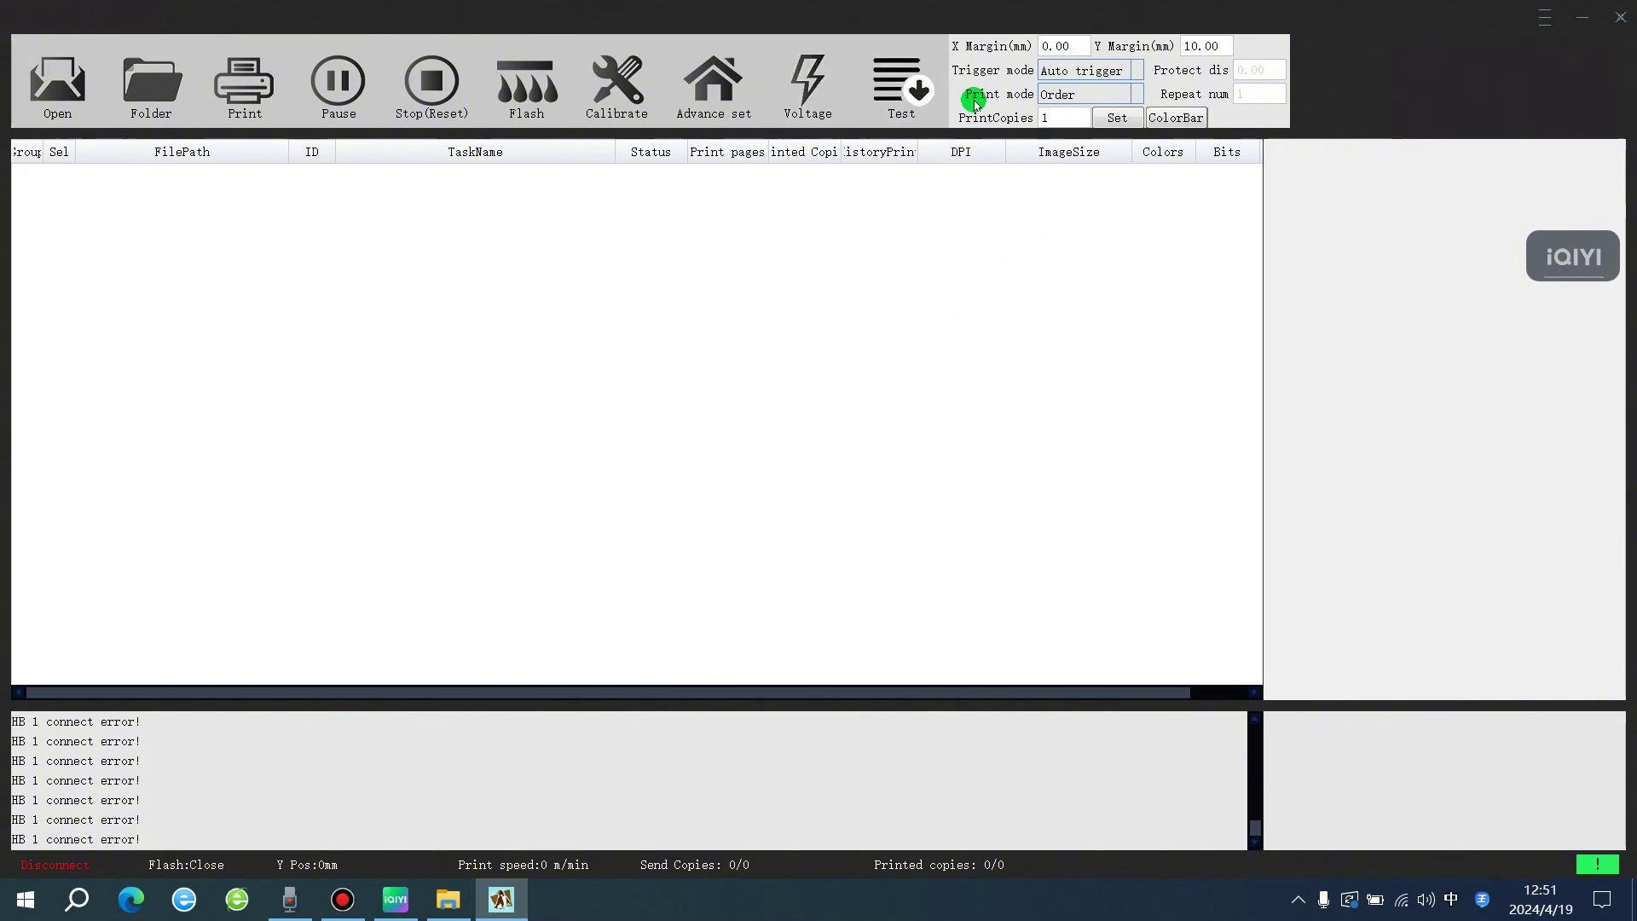
{"action": "left_click_drag", "start_coordinate": [1073, 49], "coordinate": [1048, 45]}
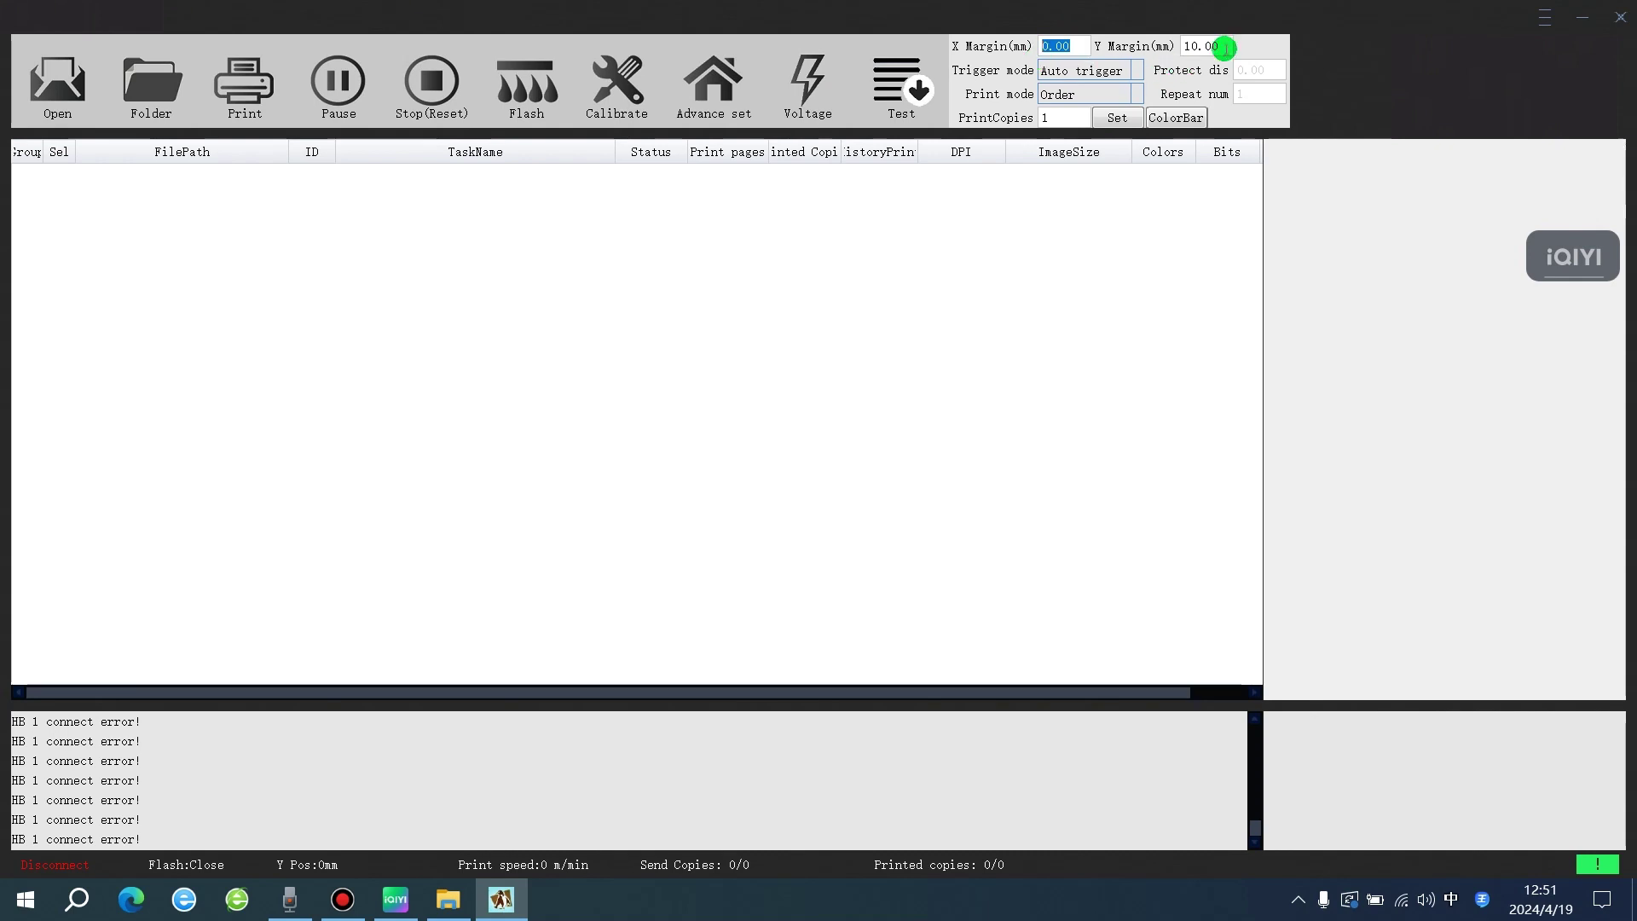
{"action": "left_click_drag", "start_coordinate": [1228, 48], "coordinate": [1179, 51]}
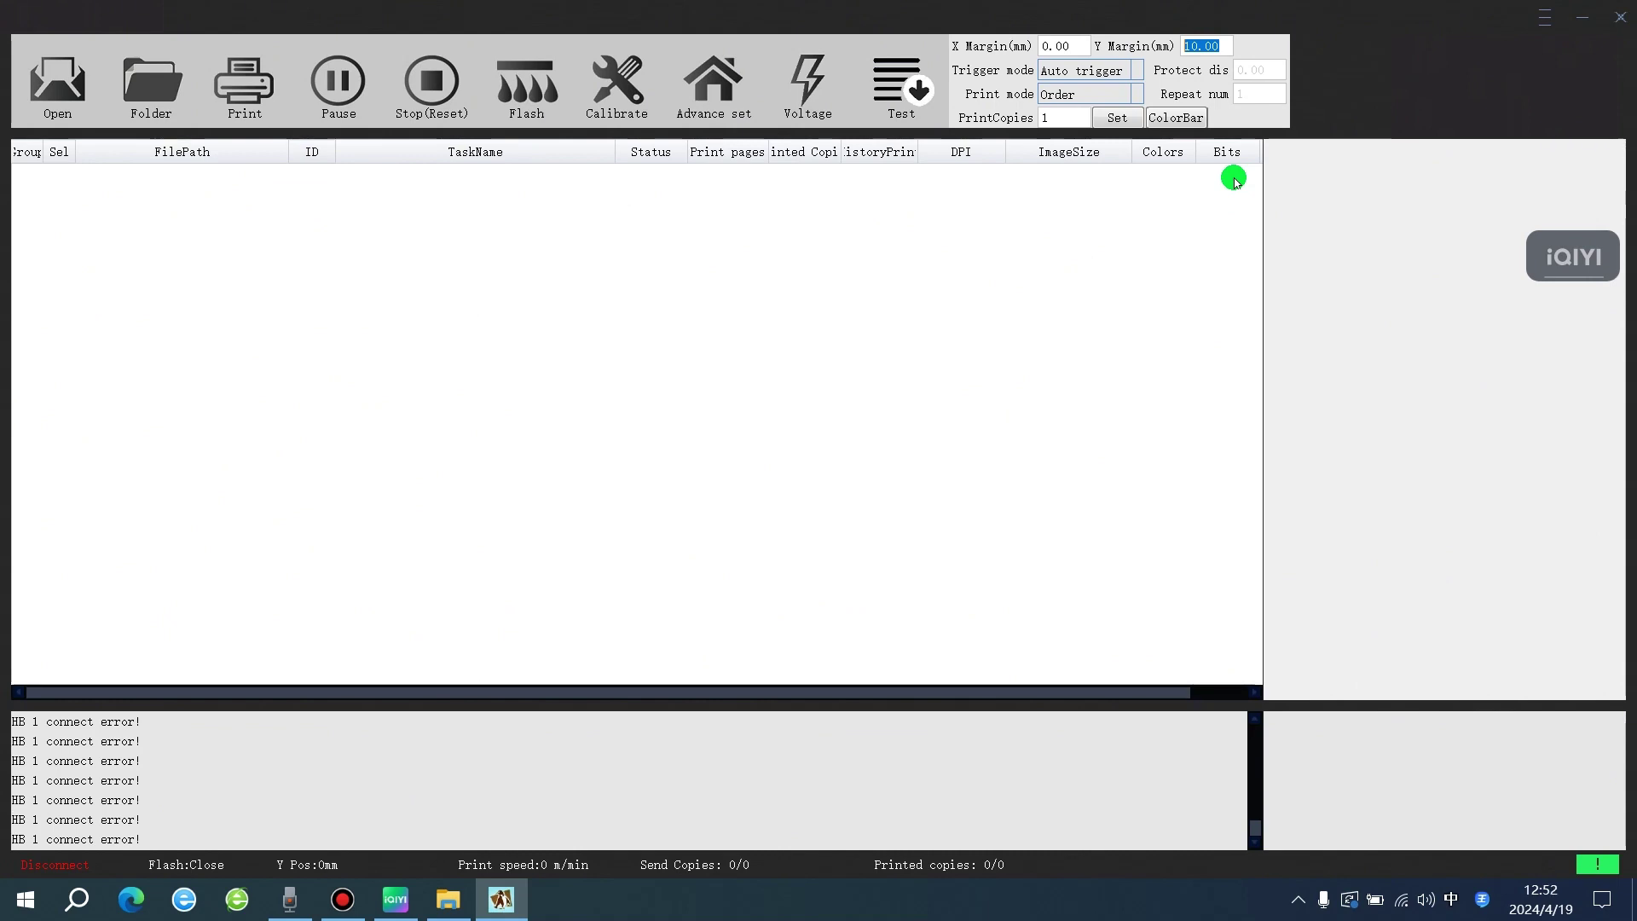
Step: Check the trigger mode and print mode options, keeping Auto trigger and Order
{"action": "left_click", "coordinate": [1096, 74]}
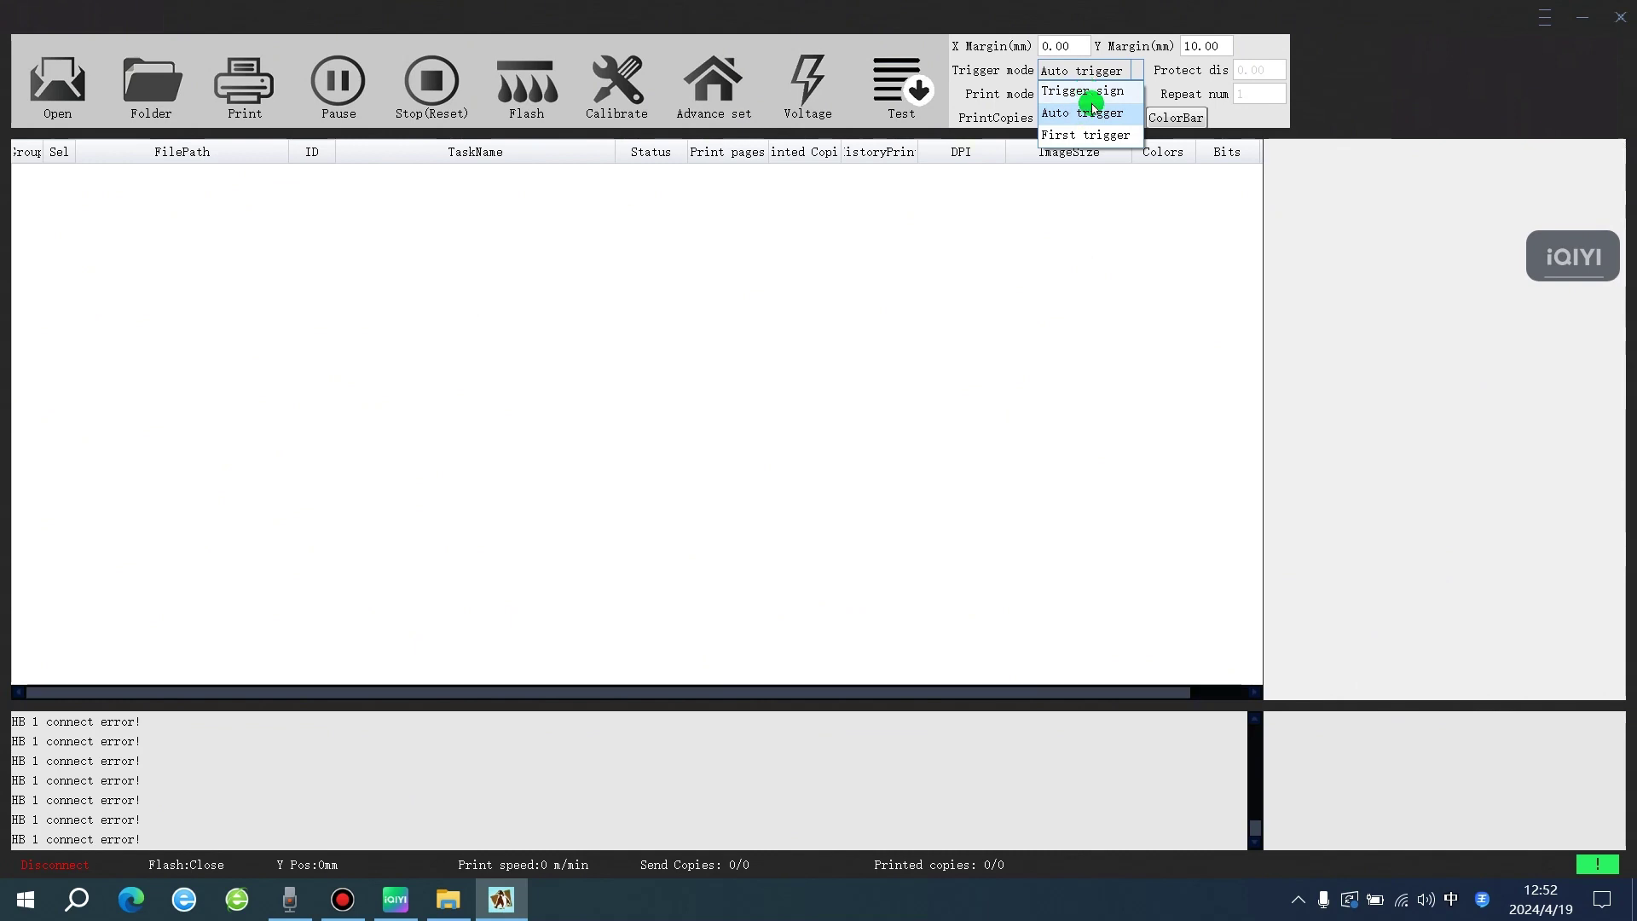
{"action": "left_click", "coordinate": [1081, 290]}
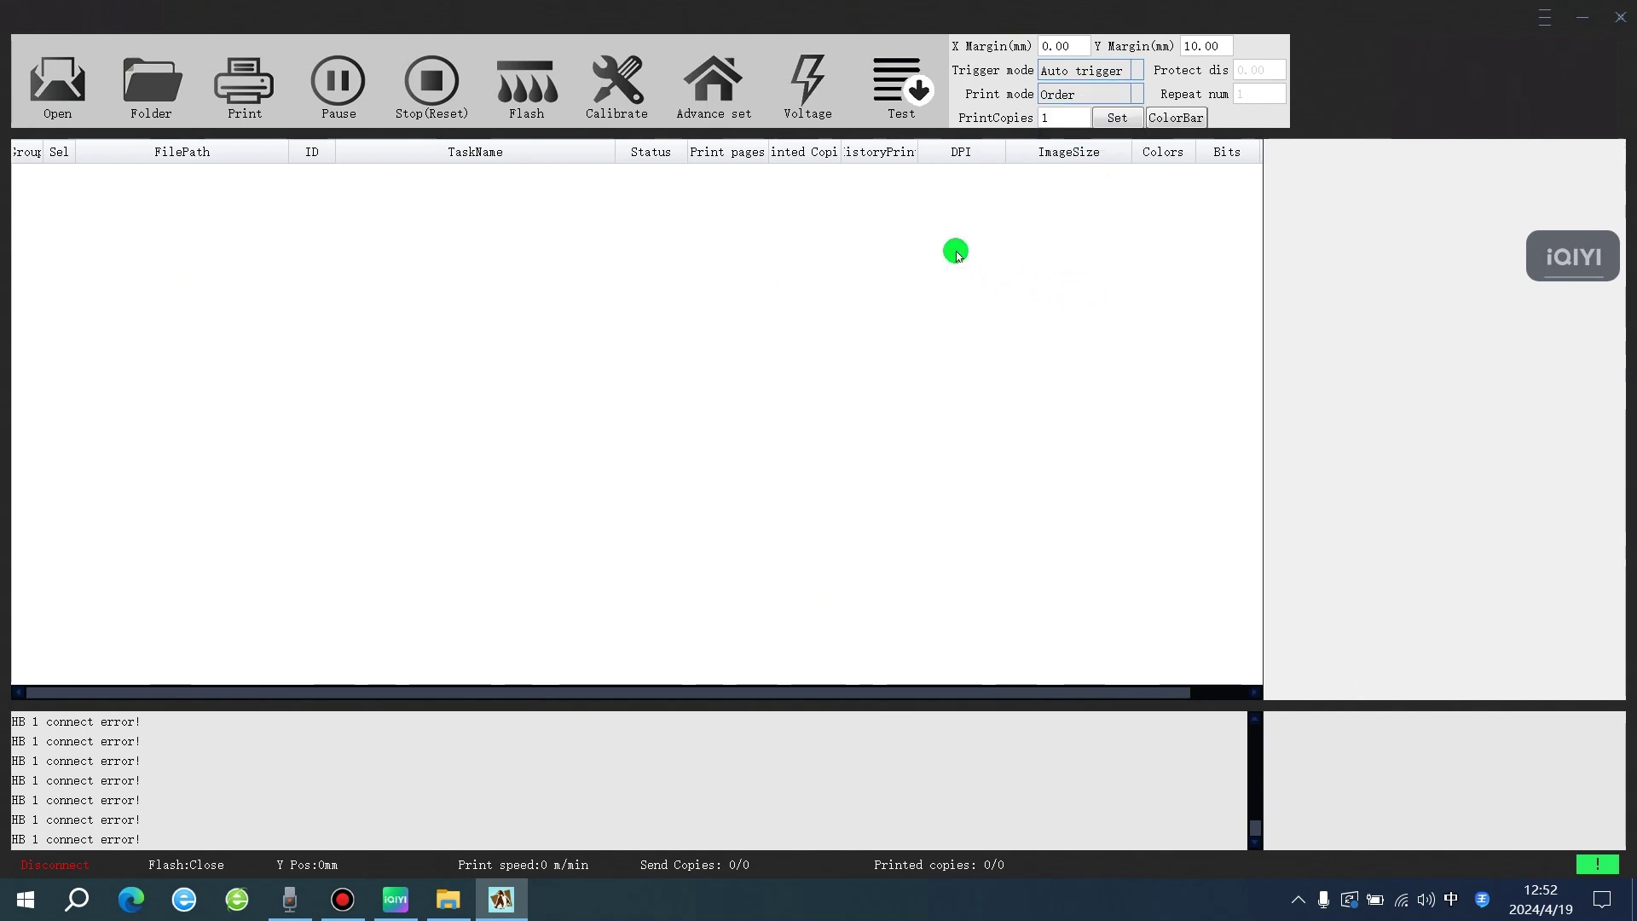
{"action": "left_click", "coordinate": [1081, 101]}
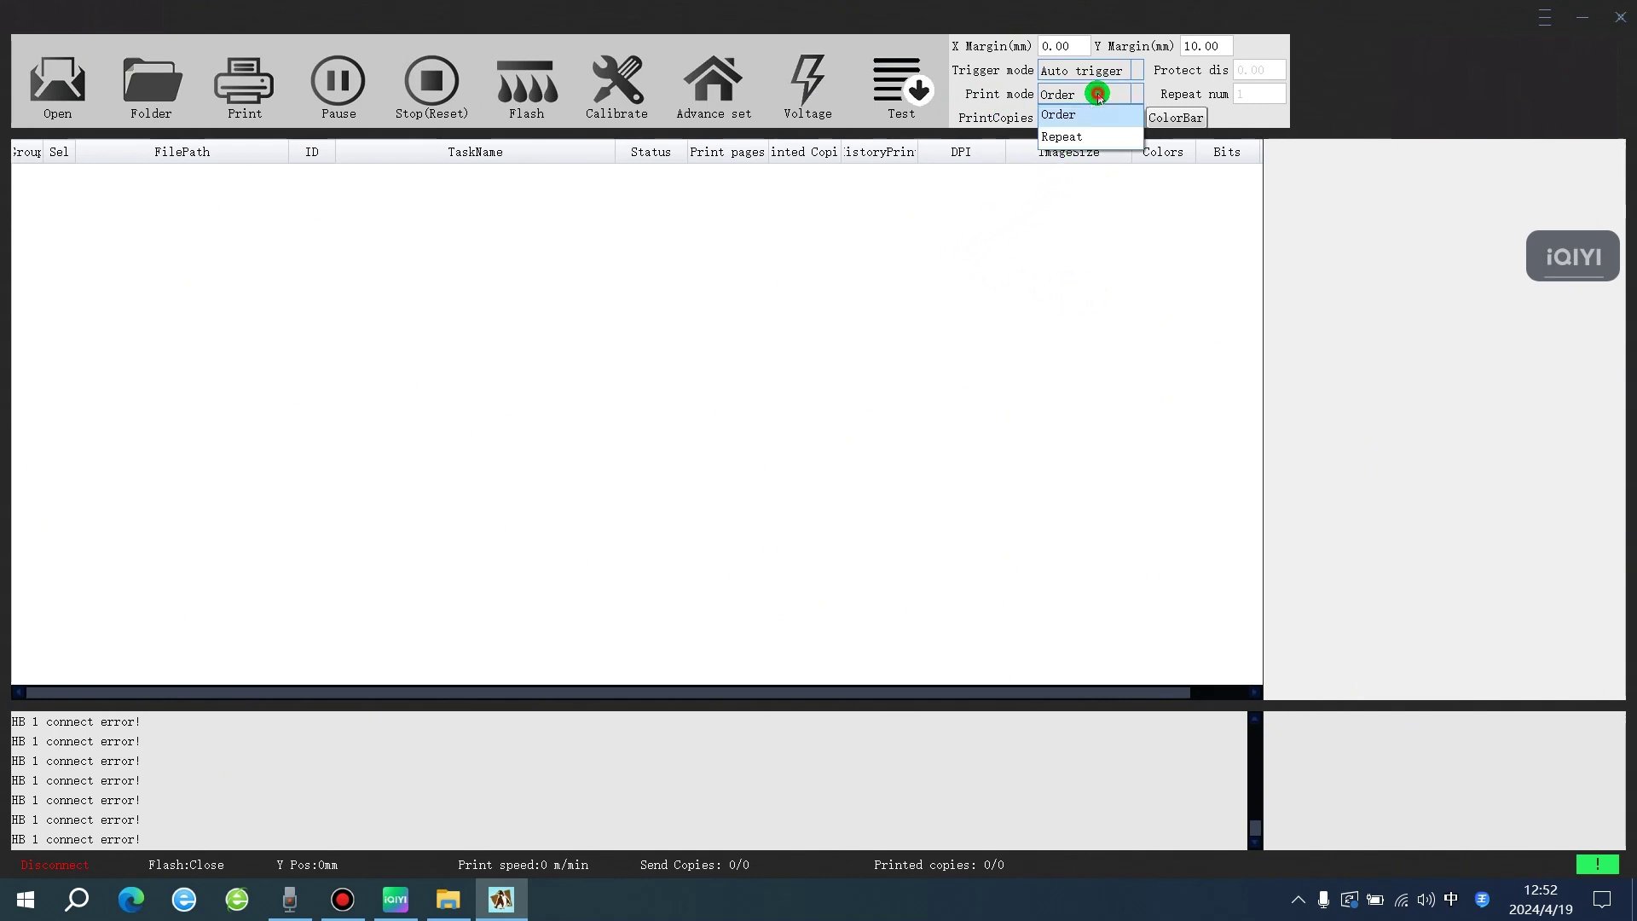
{"action": "left_click", "coordinate": [1081, 116]}
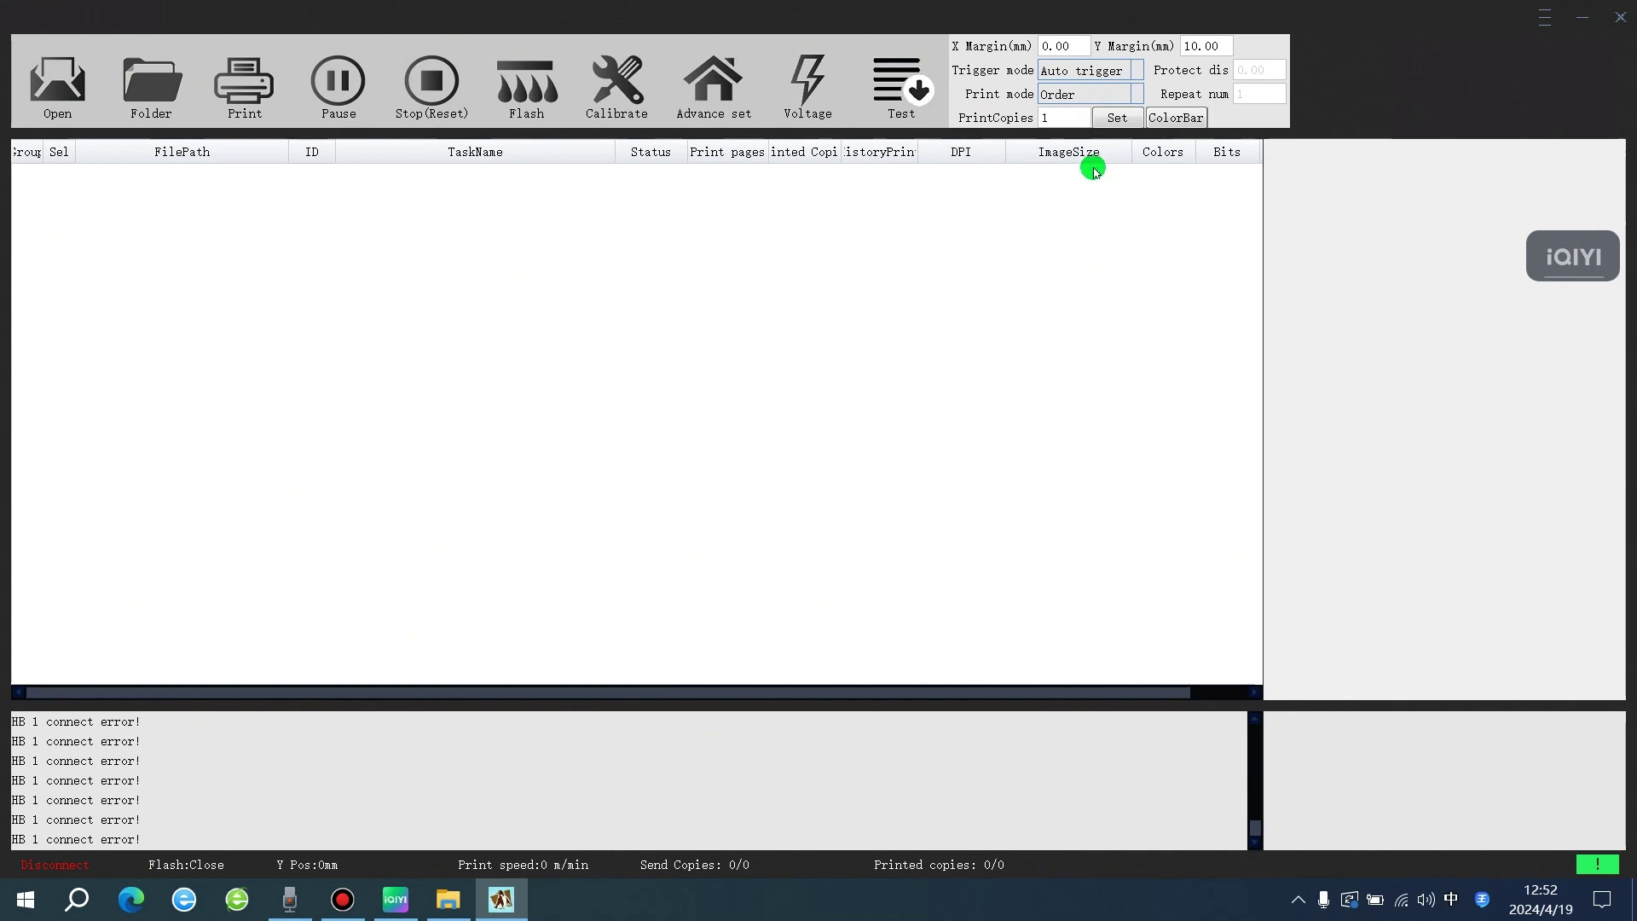
Step: Apply a print copies value of 1
{"action": "left_click_drag", "start_coordinate": [1066, 119], "coordinate": [1032, 120]}
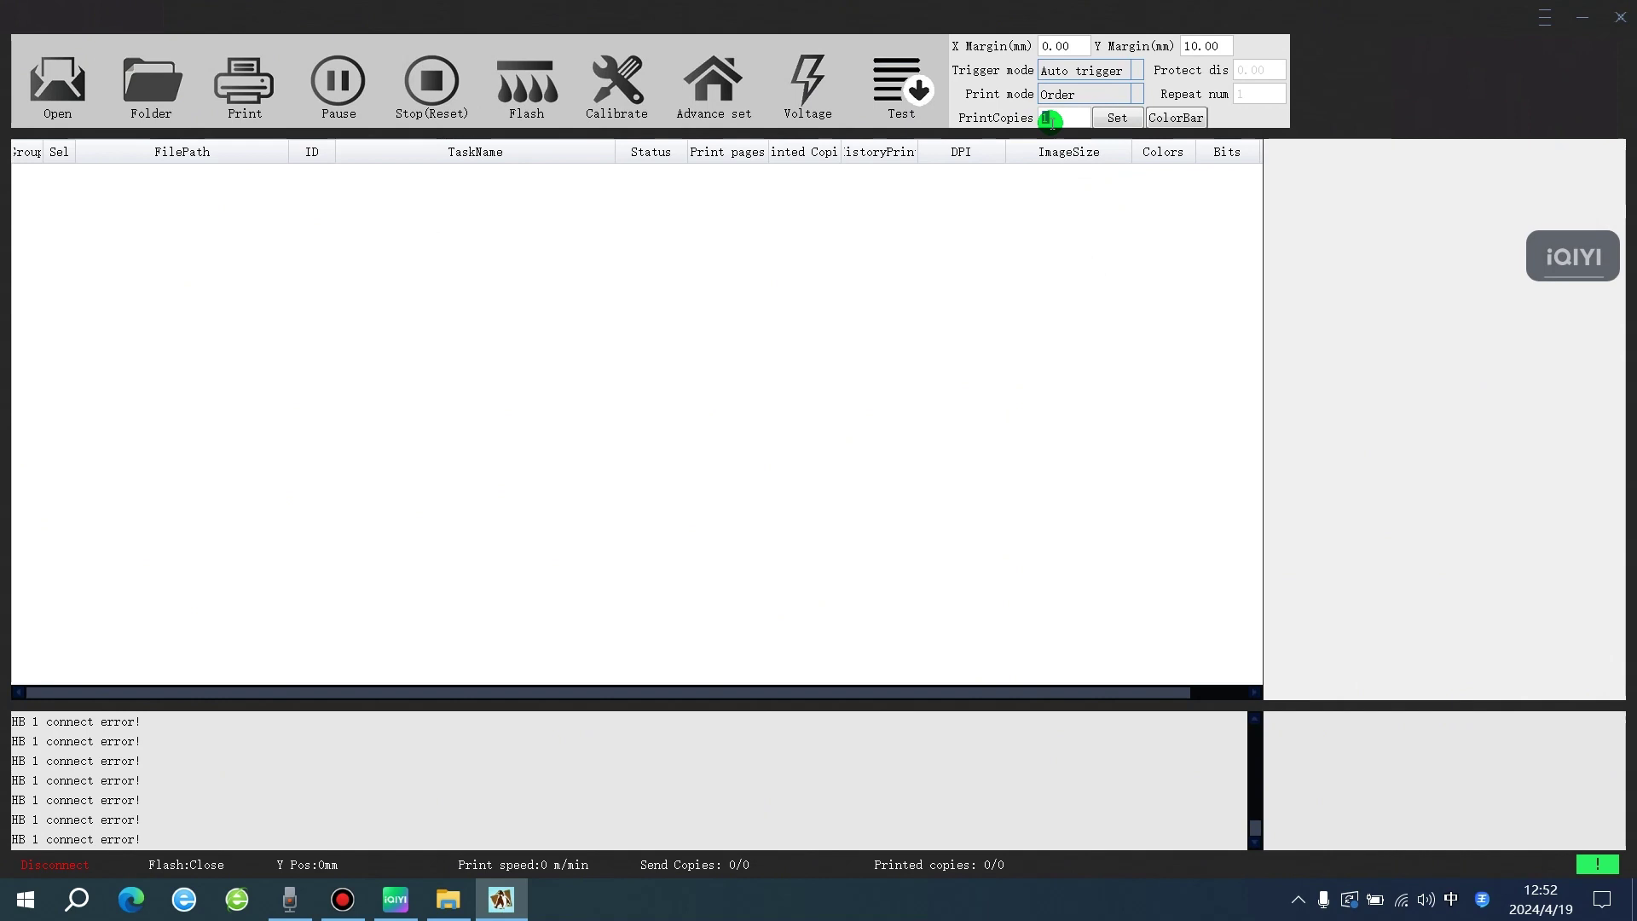
{"action": "left_click", "coordinate": [1102, 123]}
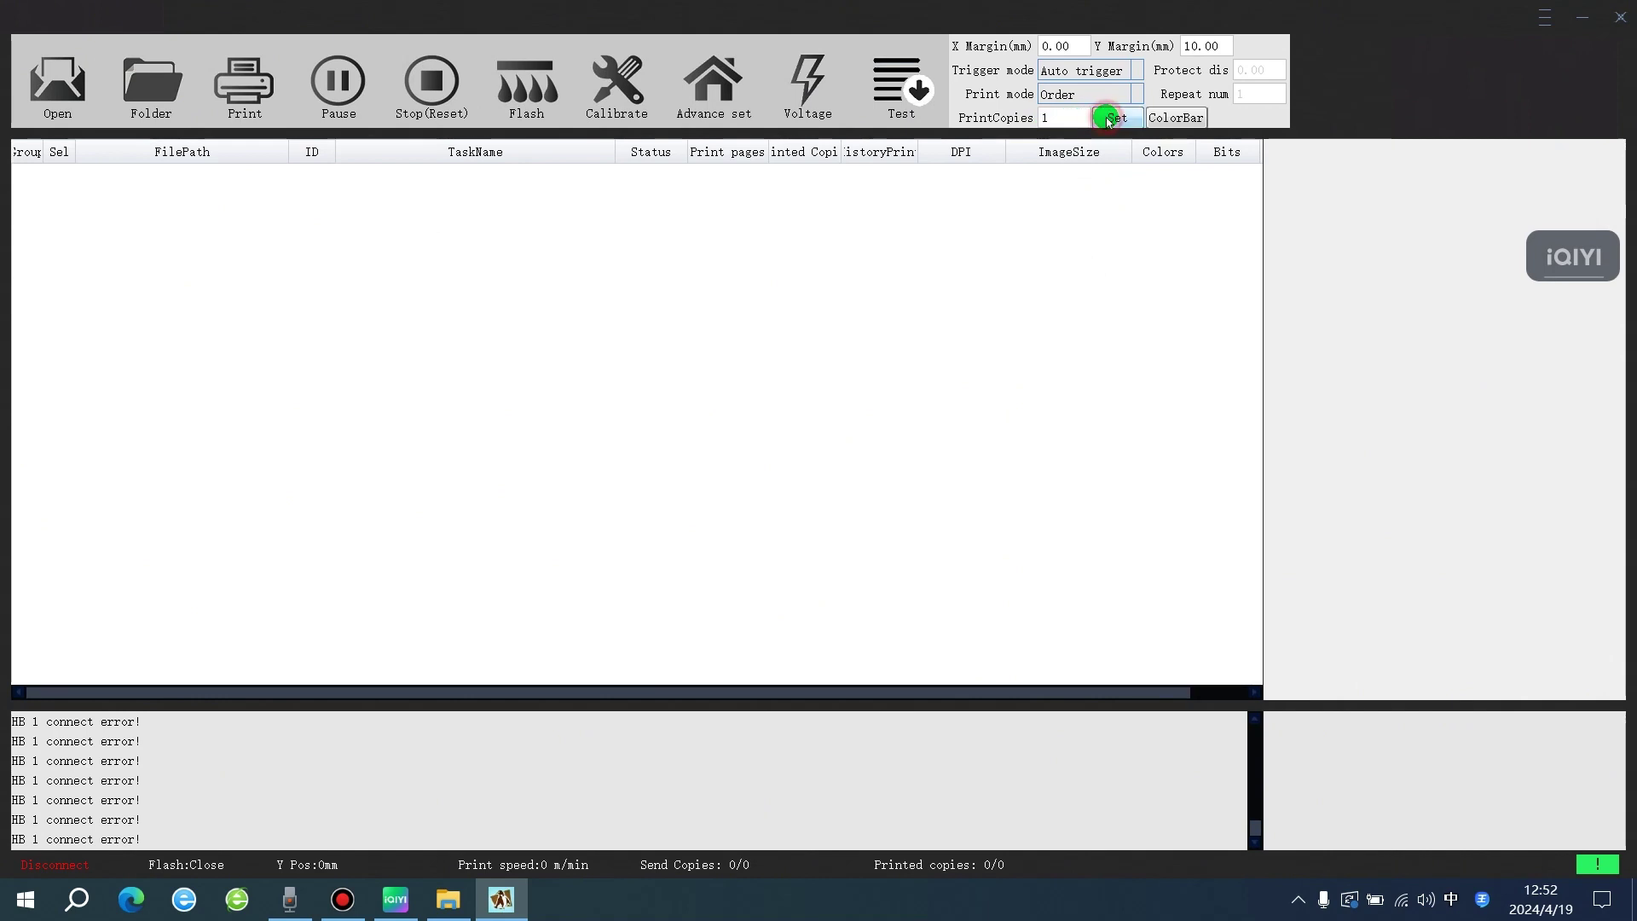
{"action": "left_click", "coordinate": [1078, 117]}
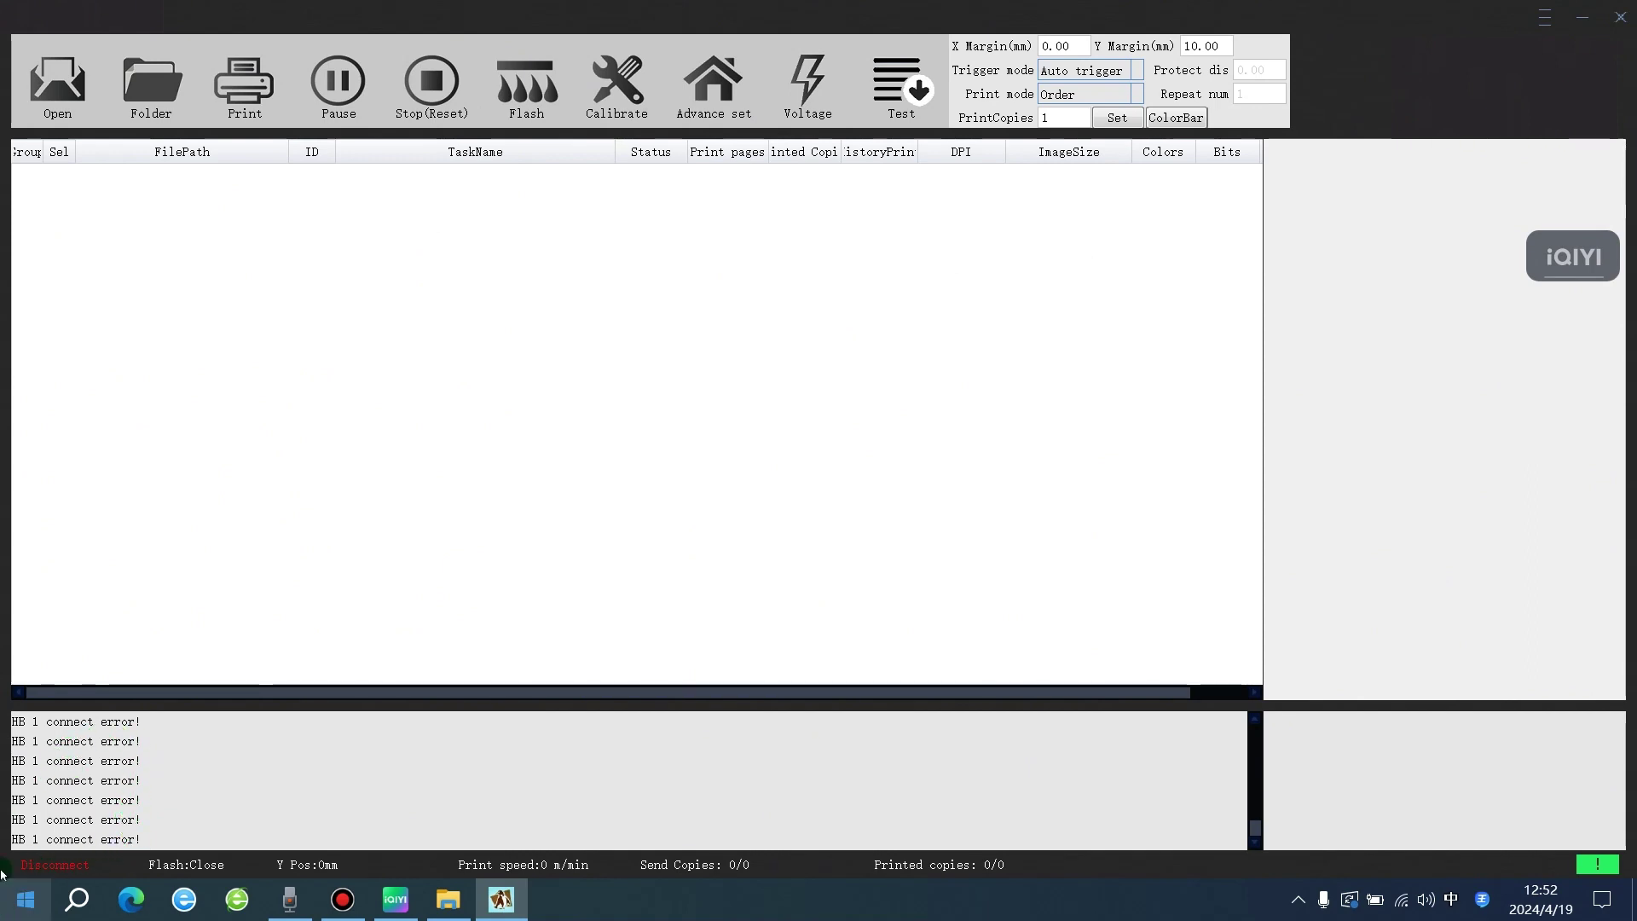
Step: View and close the SystemInfo window, and output the board and software version information to the log
{"action": "left_click", "coordinate": [1612, 866]}
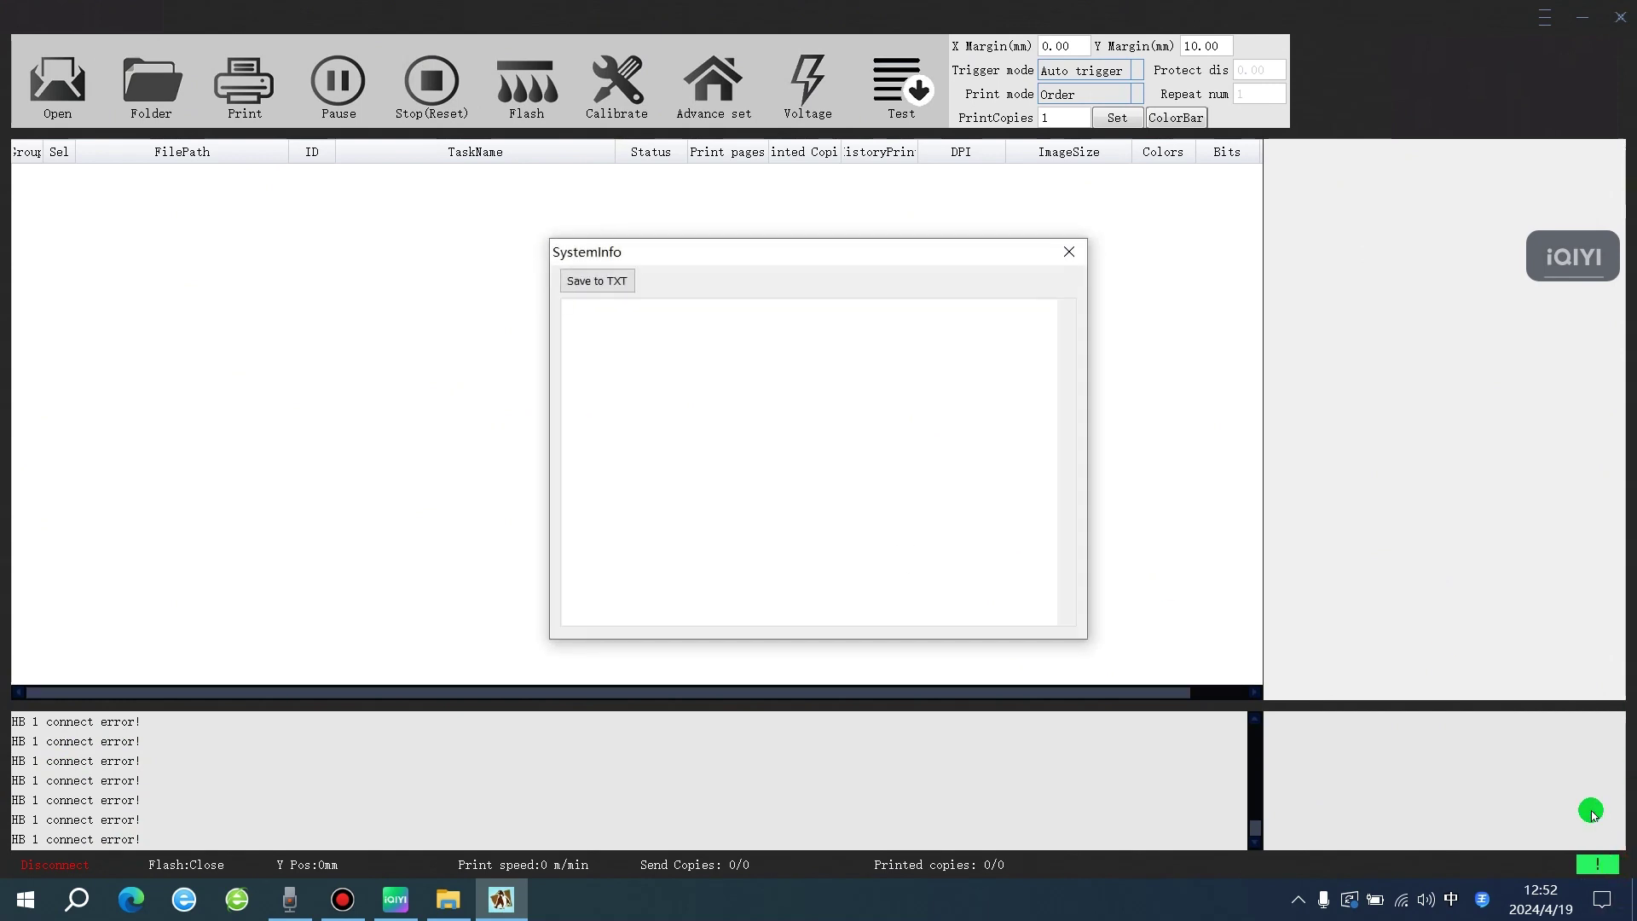
{"action": "left_click", "coordinate": [1064, 255]}
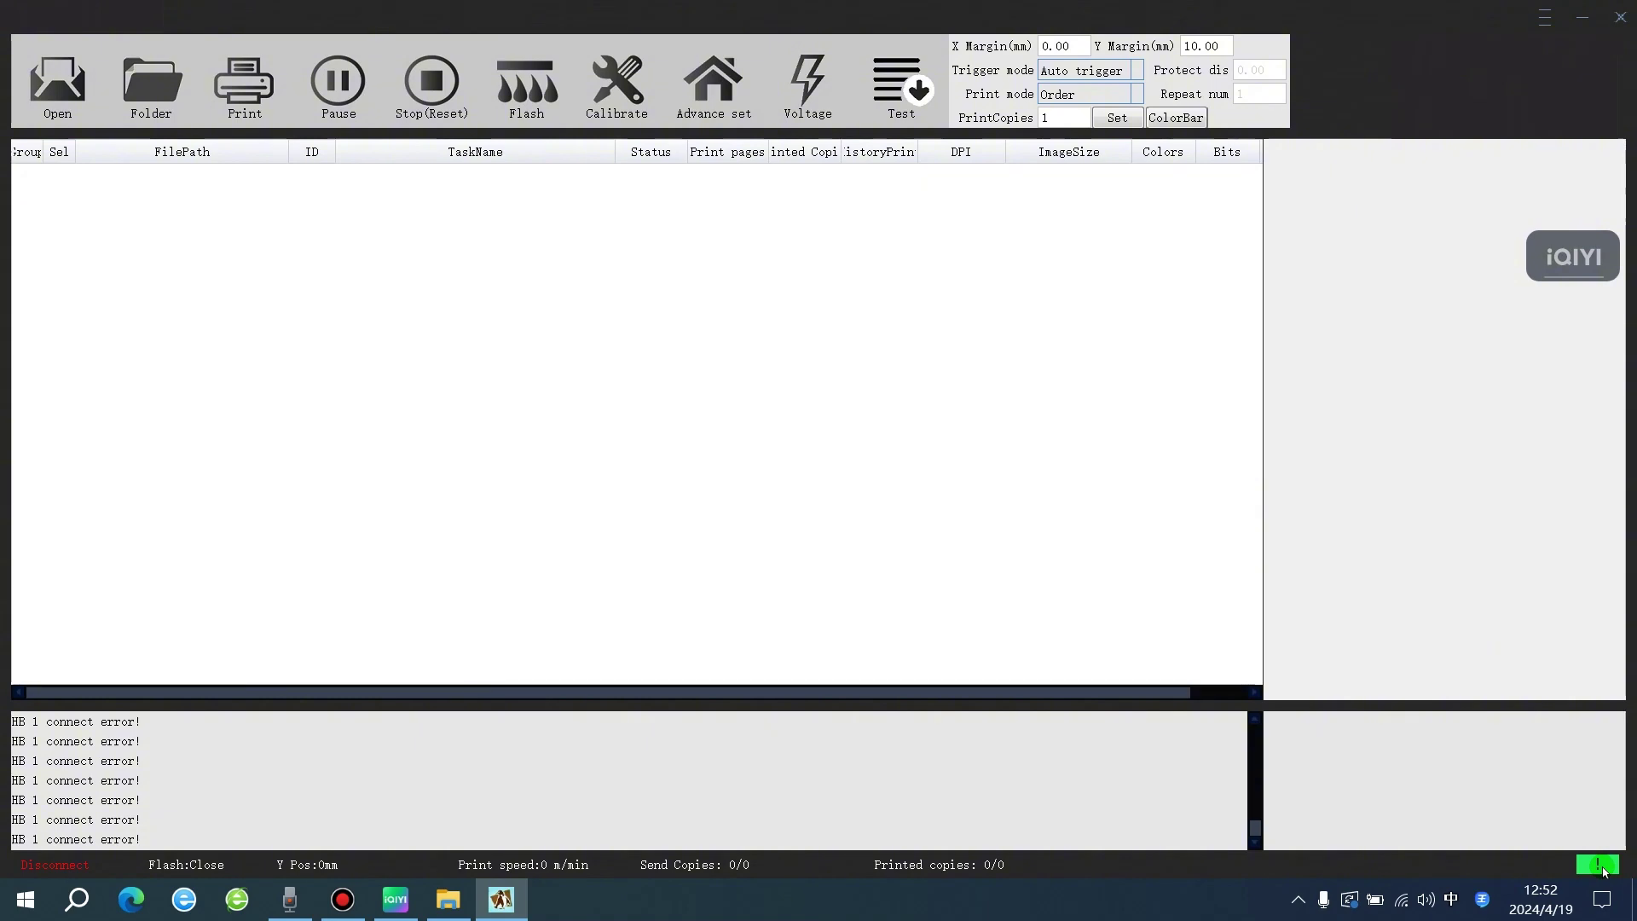
{"action": "left_click", "coordinate": [1563, 163]}
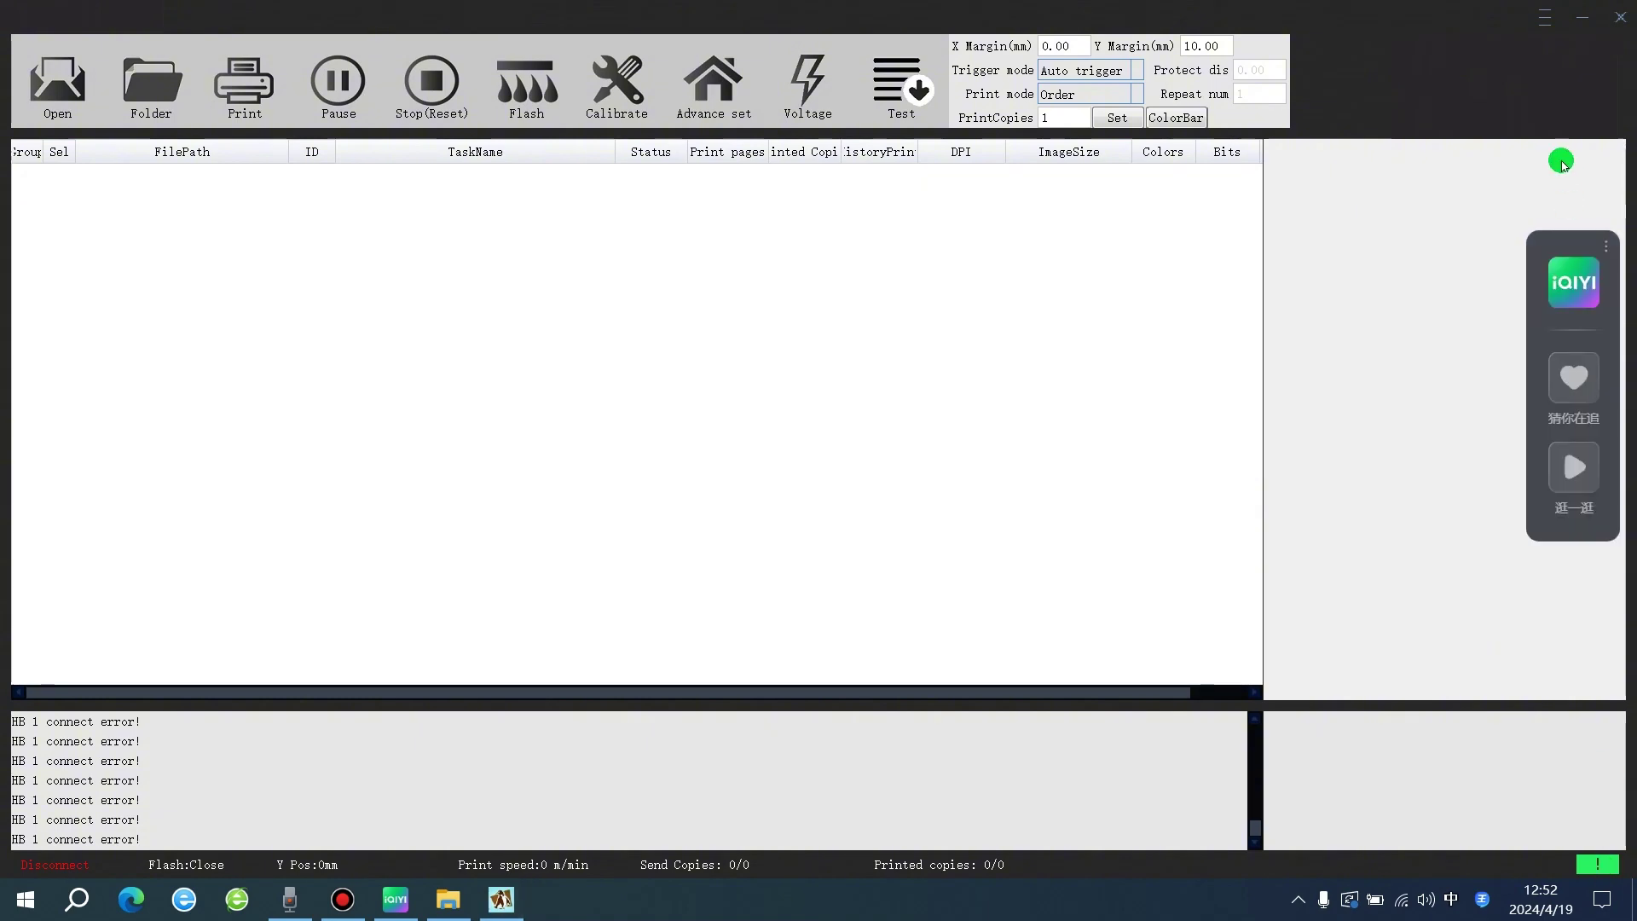
{"action": "left_click", "coordinate": [1544, 18]}
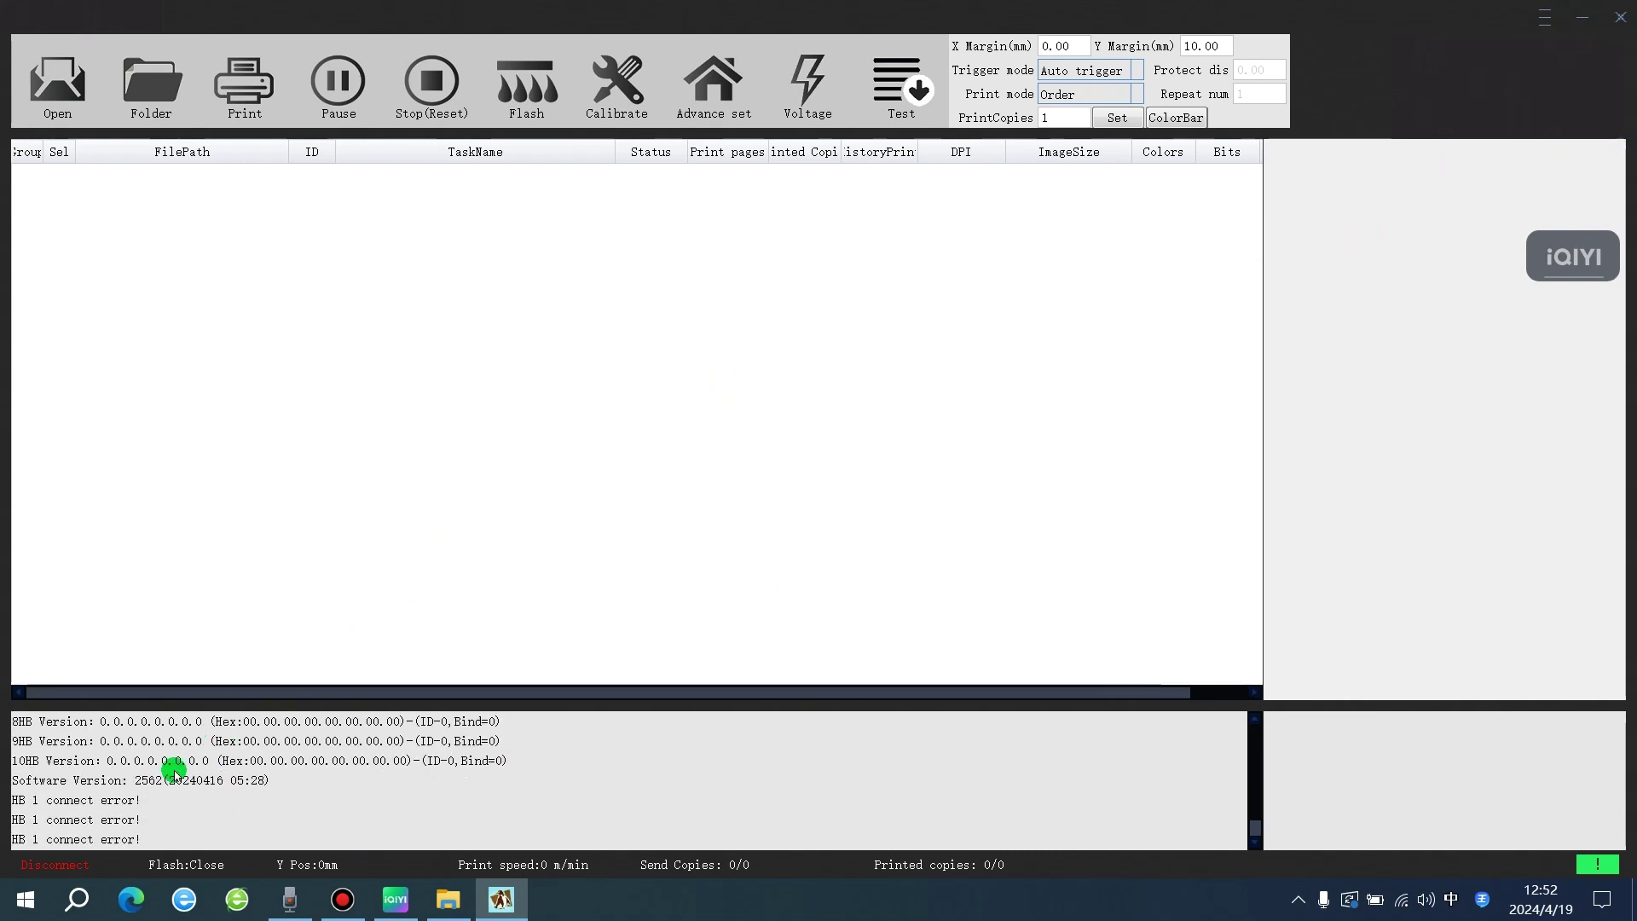
Step: Check the dongle information, dismiss its message, and review the interface language options CHS, ENU and TCHS
{"action": "left_click", "coordinate": [1546, 19]}
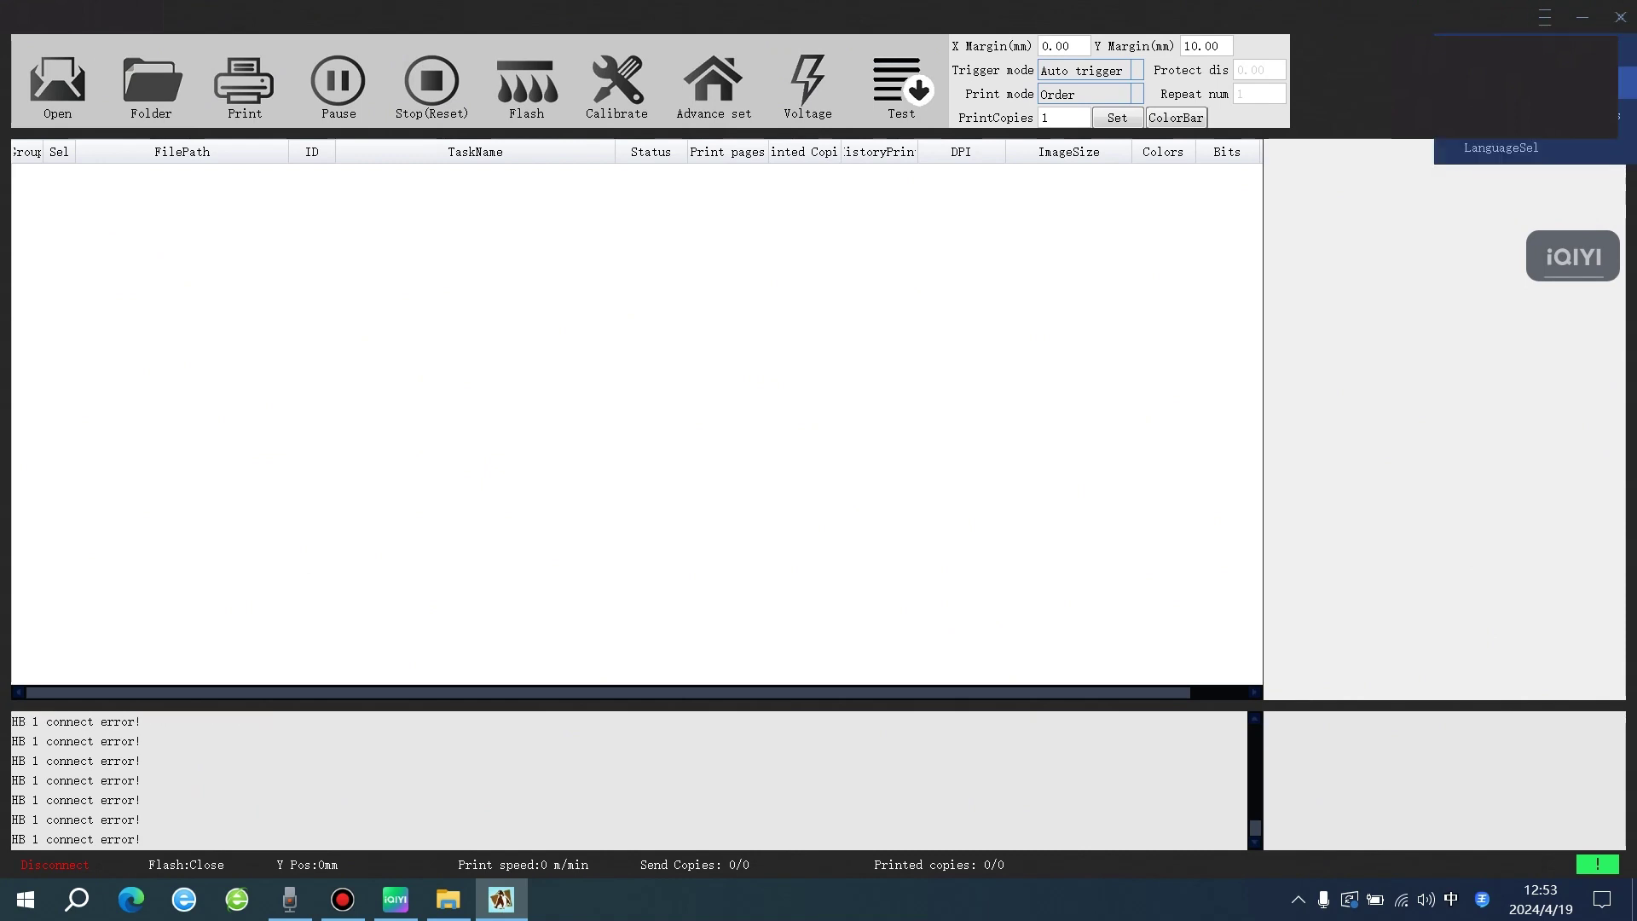
{"action": "left_click", "coordinate": [1502, 148]}
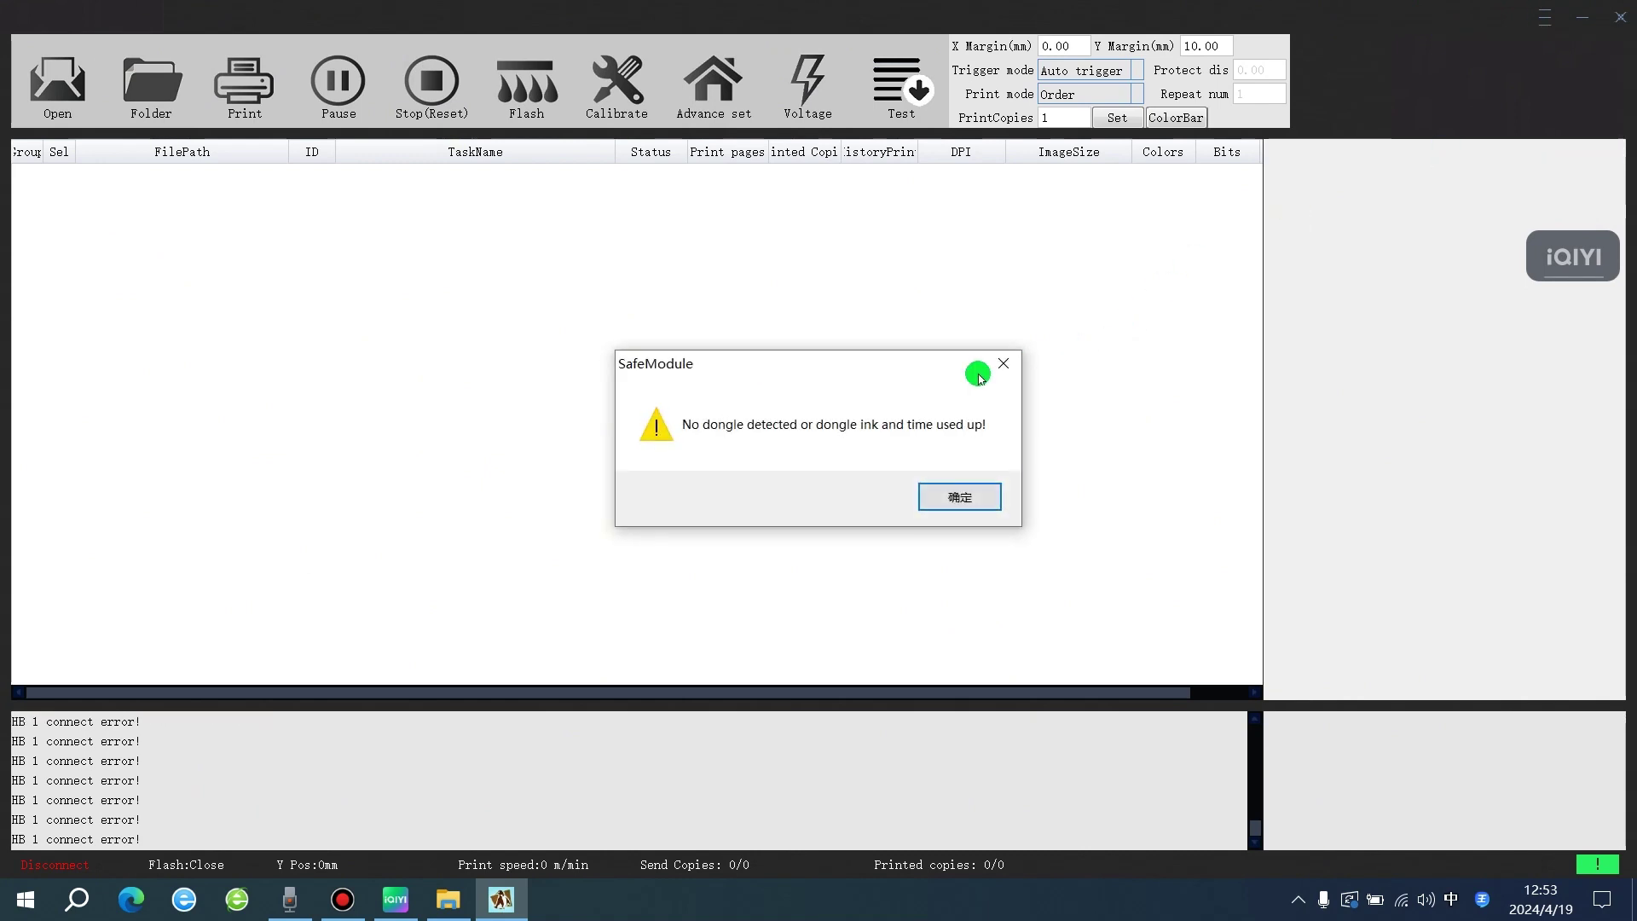
{"action": "left_click", "coordinate": [1017, 367]}
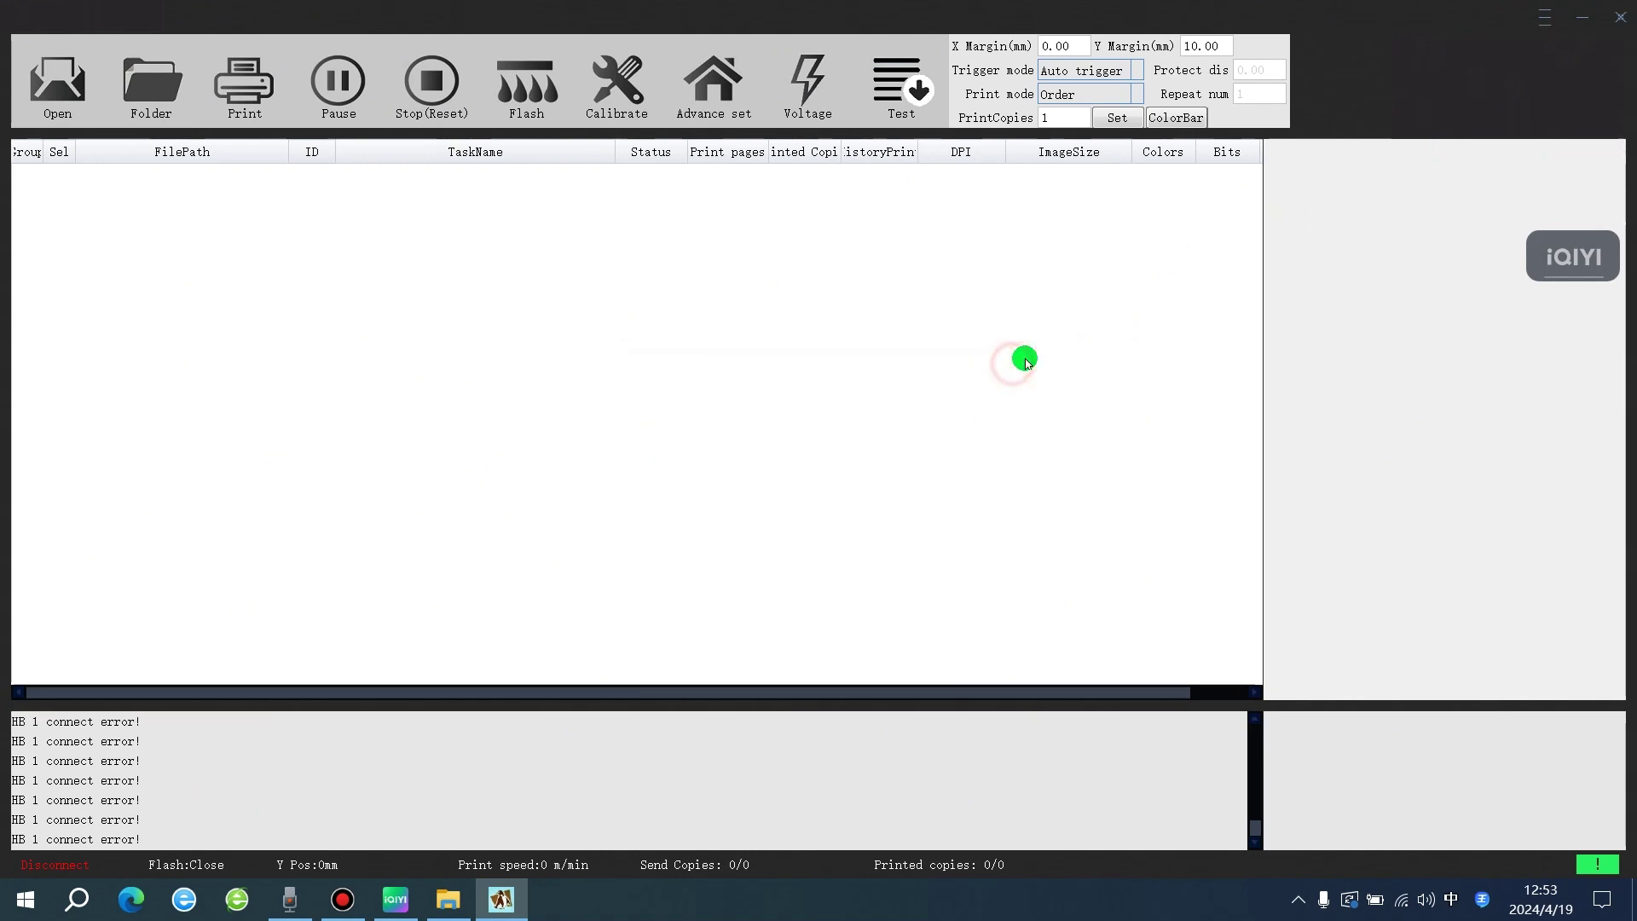
{"action": "left_click", "coordinate": [1546, 19]}
{"action": "left_click", "coordinate": [1510, 153]}
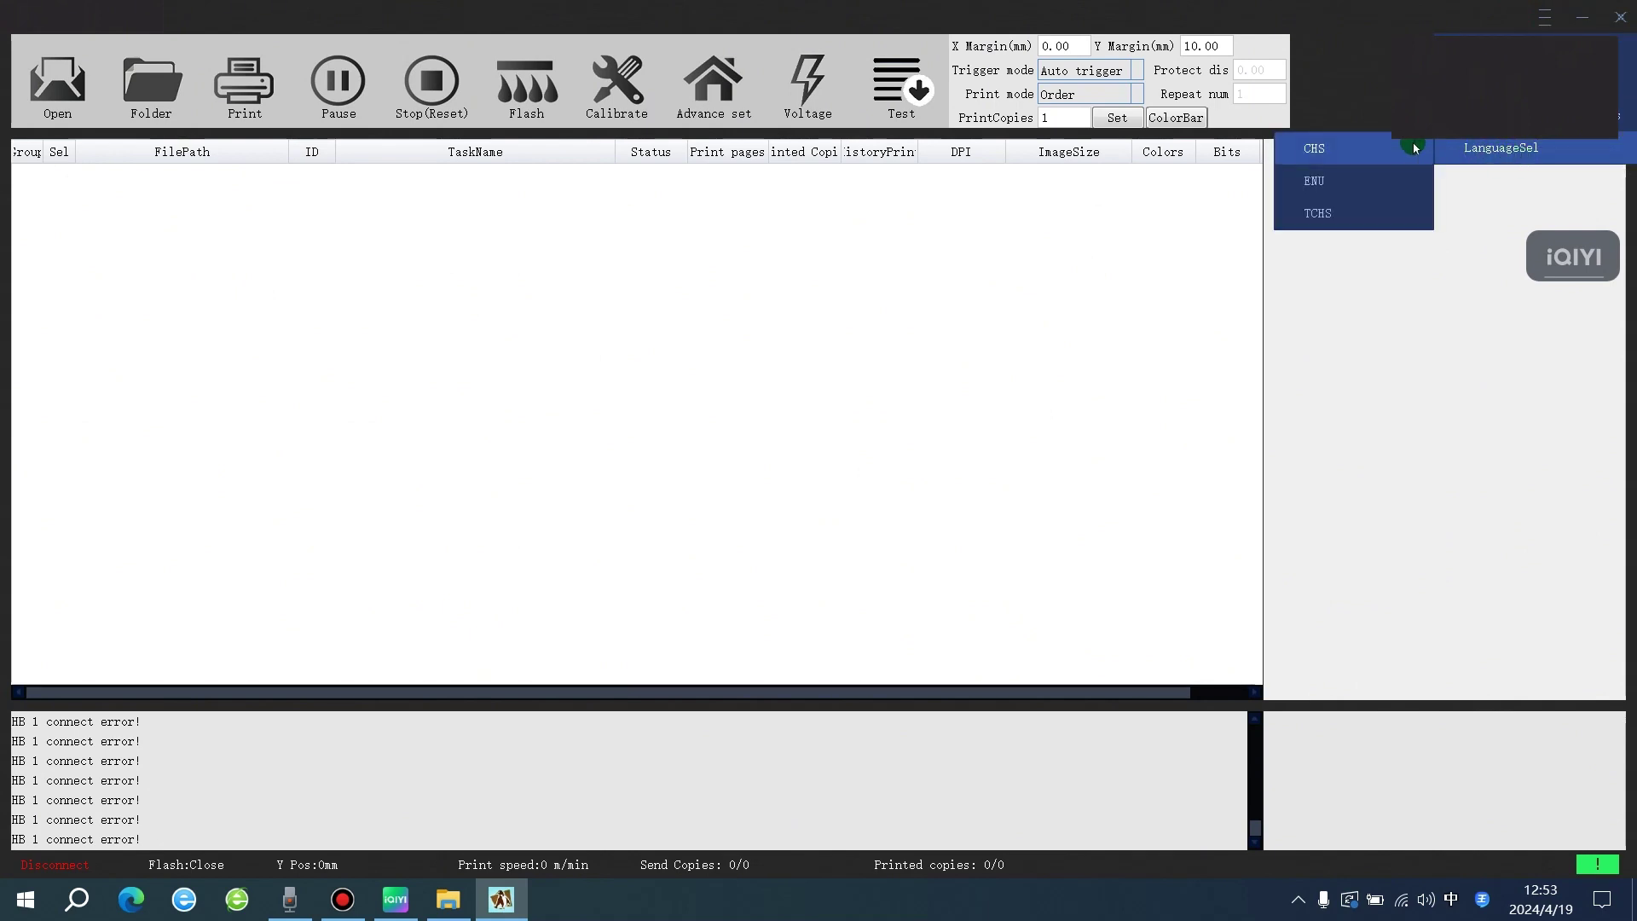
{"action": "left_click", "coordinate": [1383, 178]}
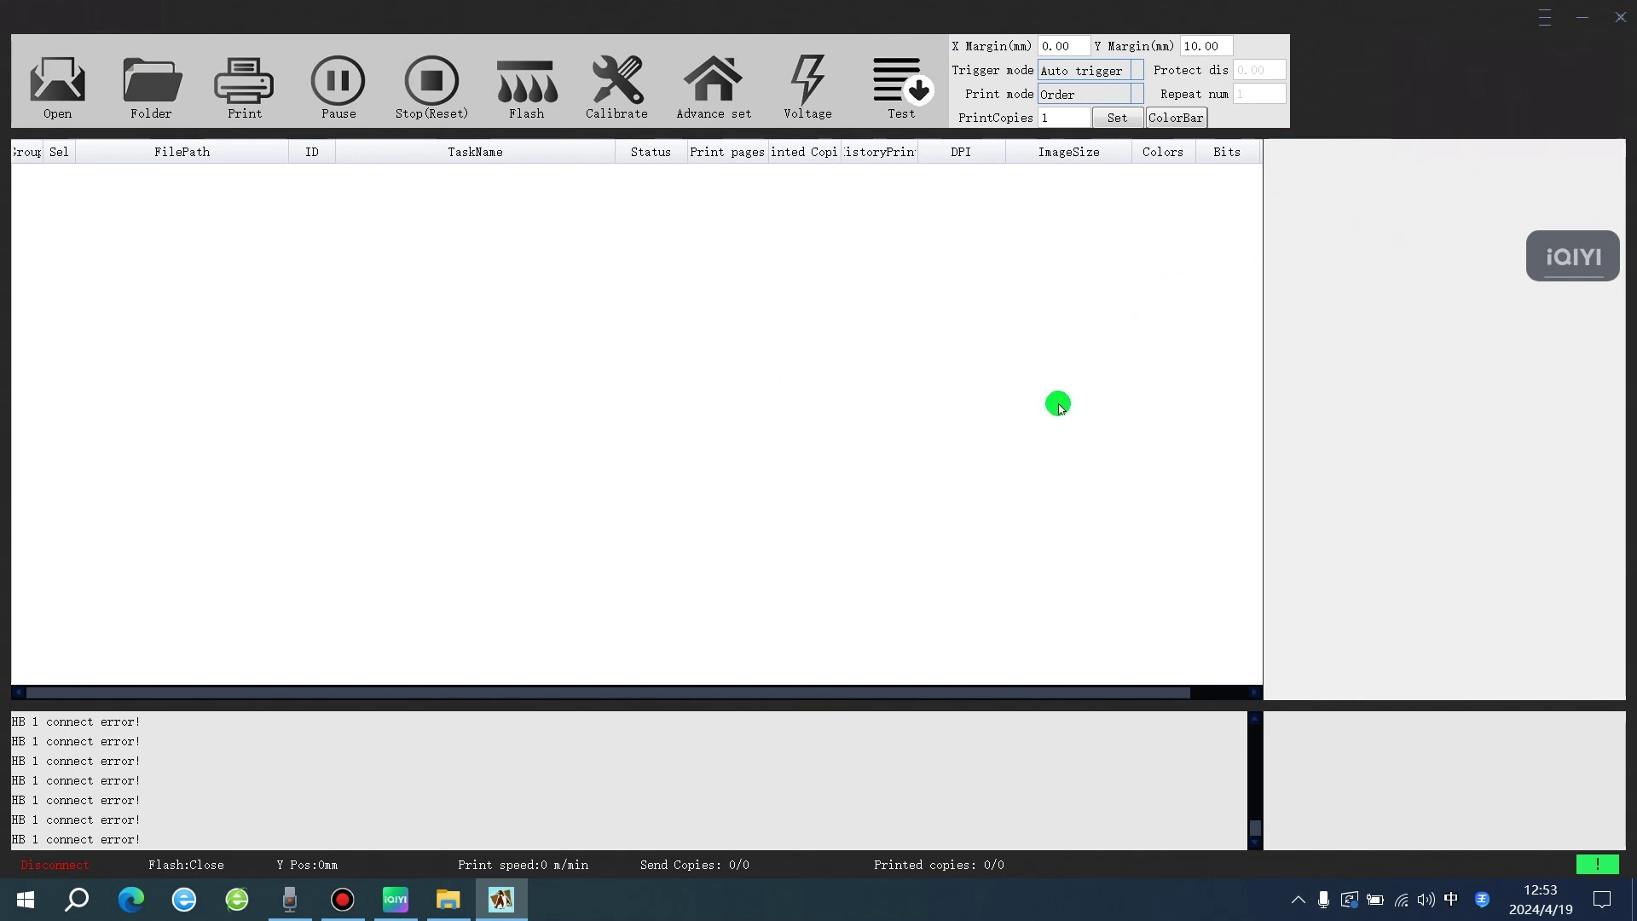
{"action": "scroll", "coordinate": [921, 501], "scroll_direction": "right", "scroll_amount": 1}
{"action": "mouse_move", "coordinate": [1583, 260]}
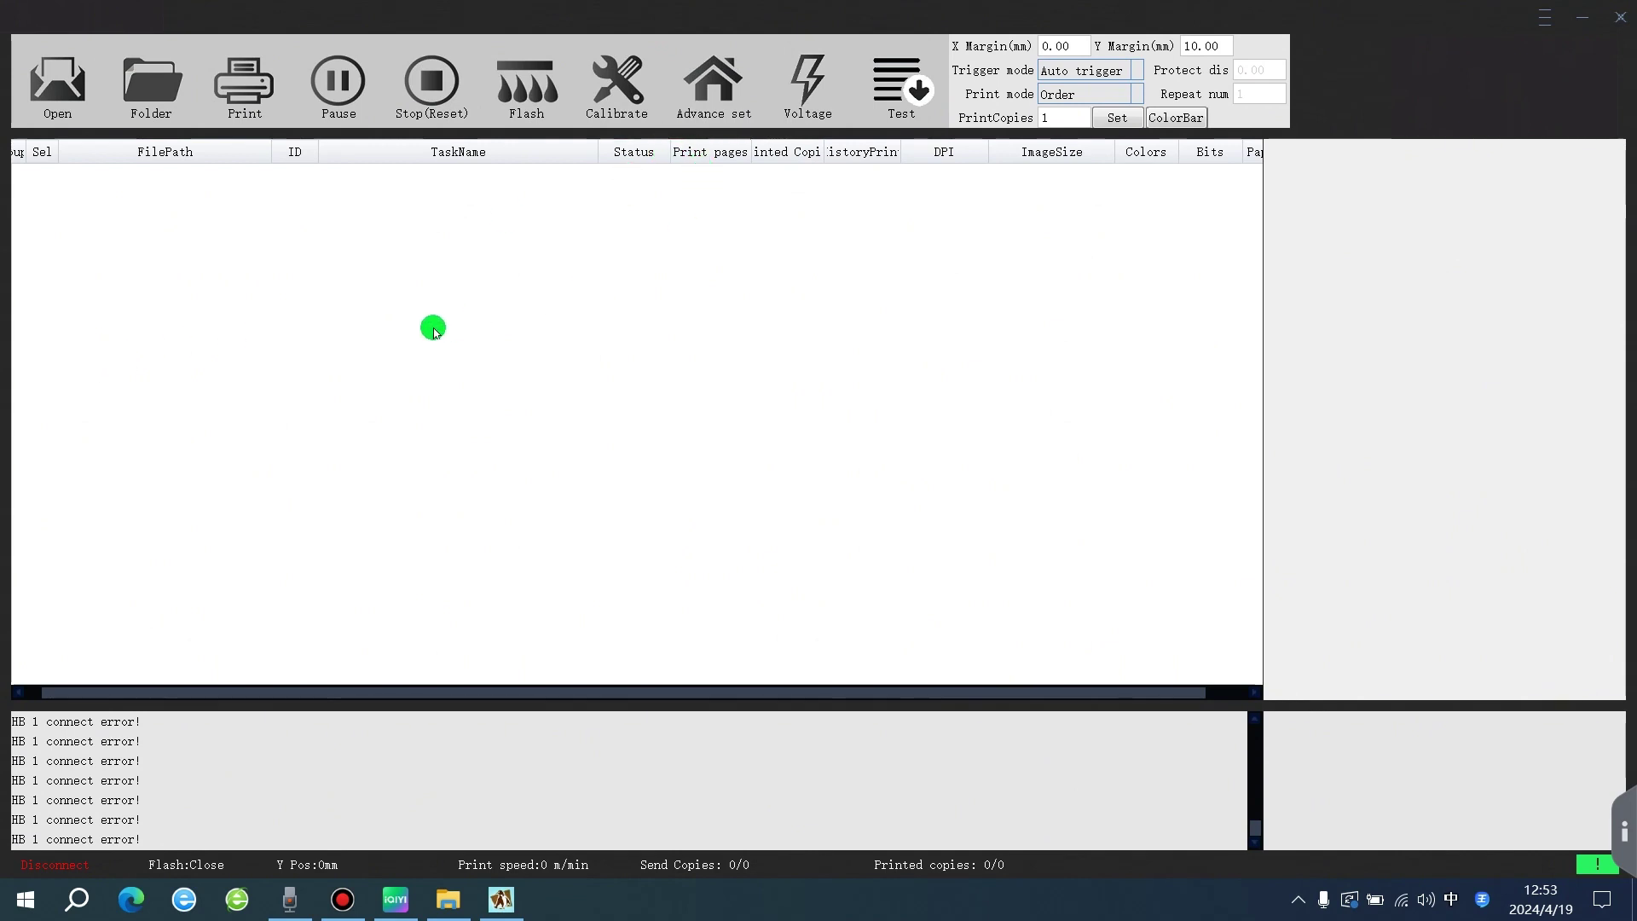
{"action": "left_click", "coordinate": [734, 322]}
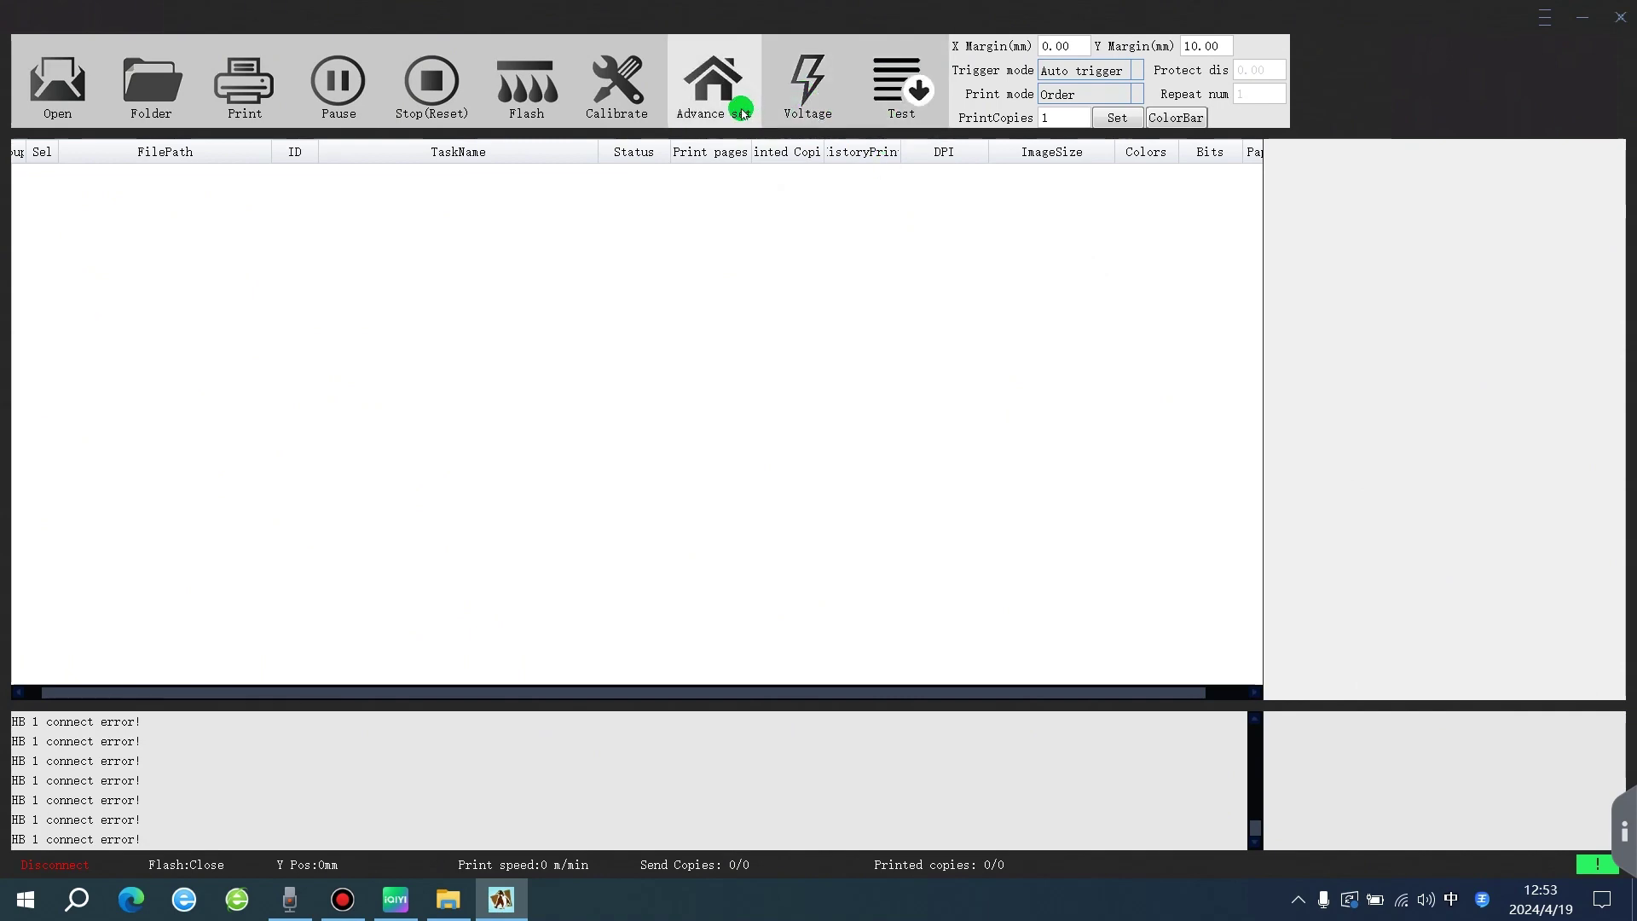
Step: Open the RIP settings from the advanced print parameters and check the available linear curve profiles, keeping Default
{"action": "left_click", "coordinate": [716, 94]}
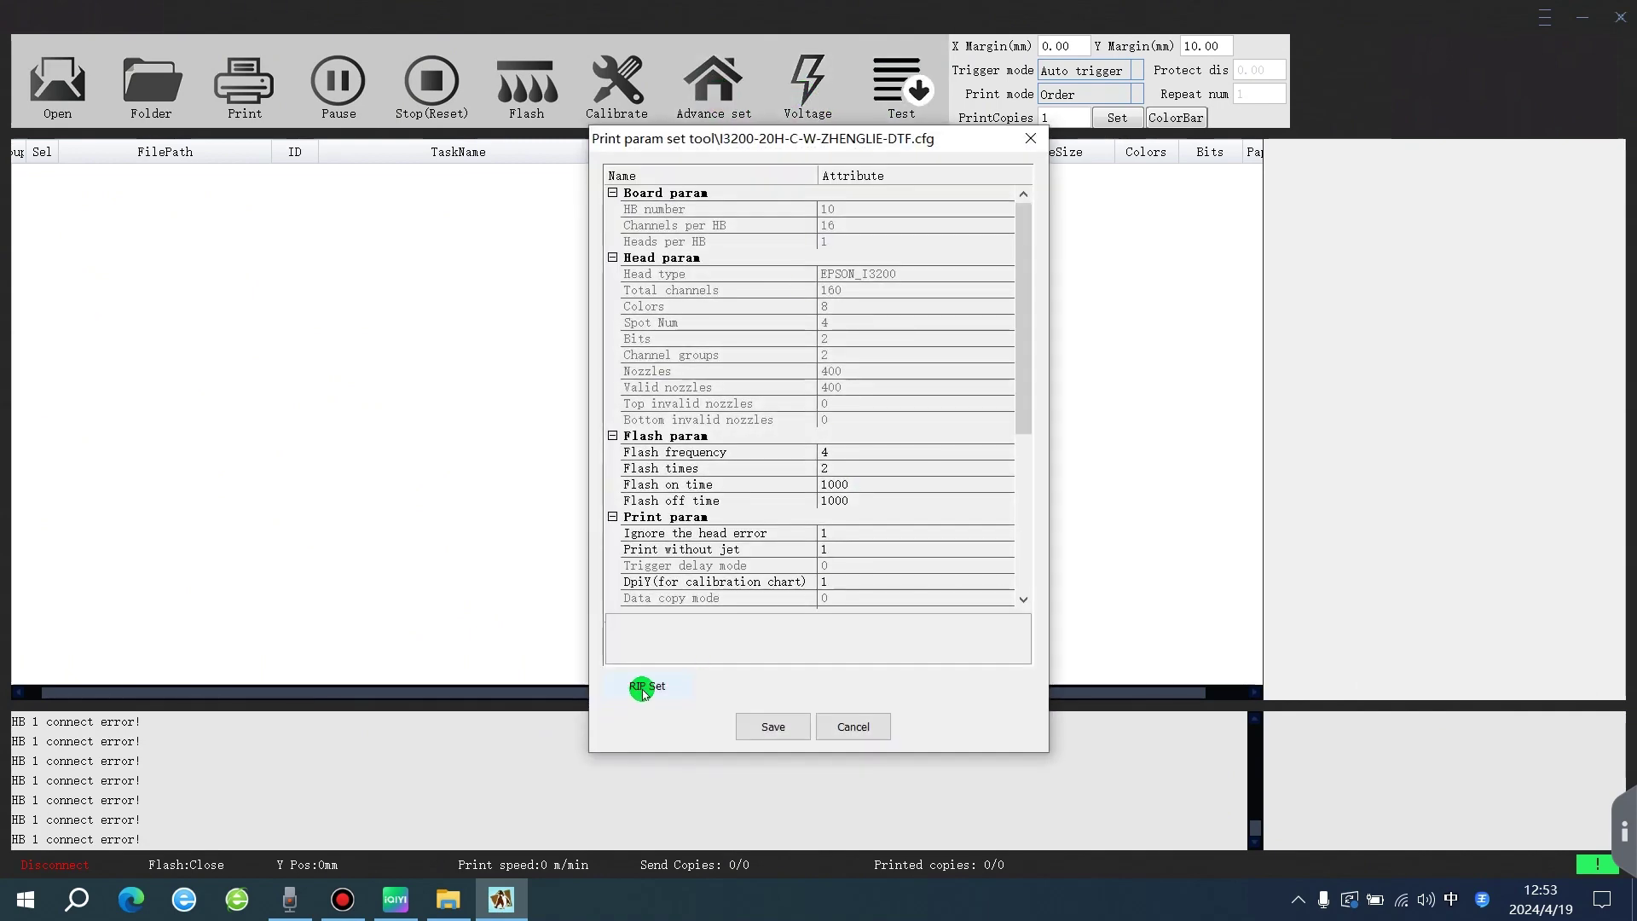
{"action": "left_click", "coordinate": [646, 683]}
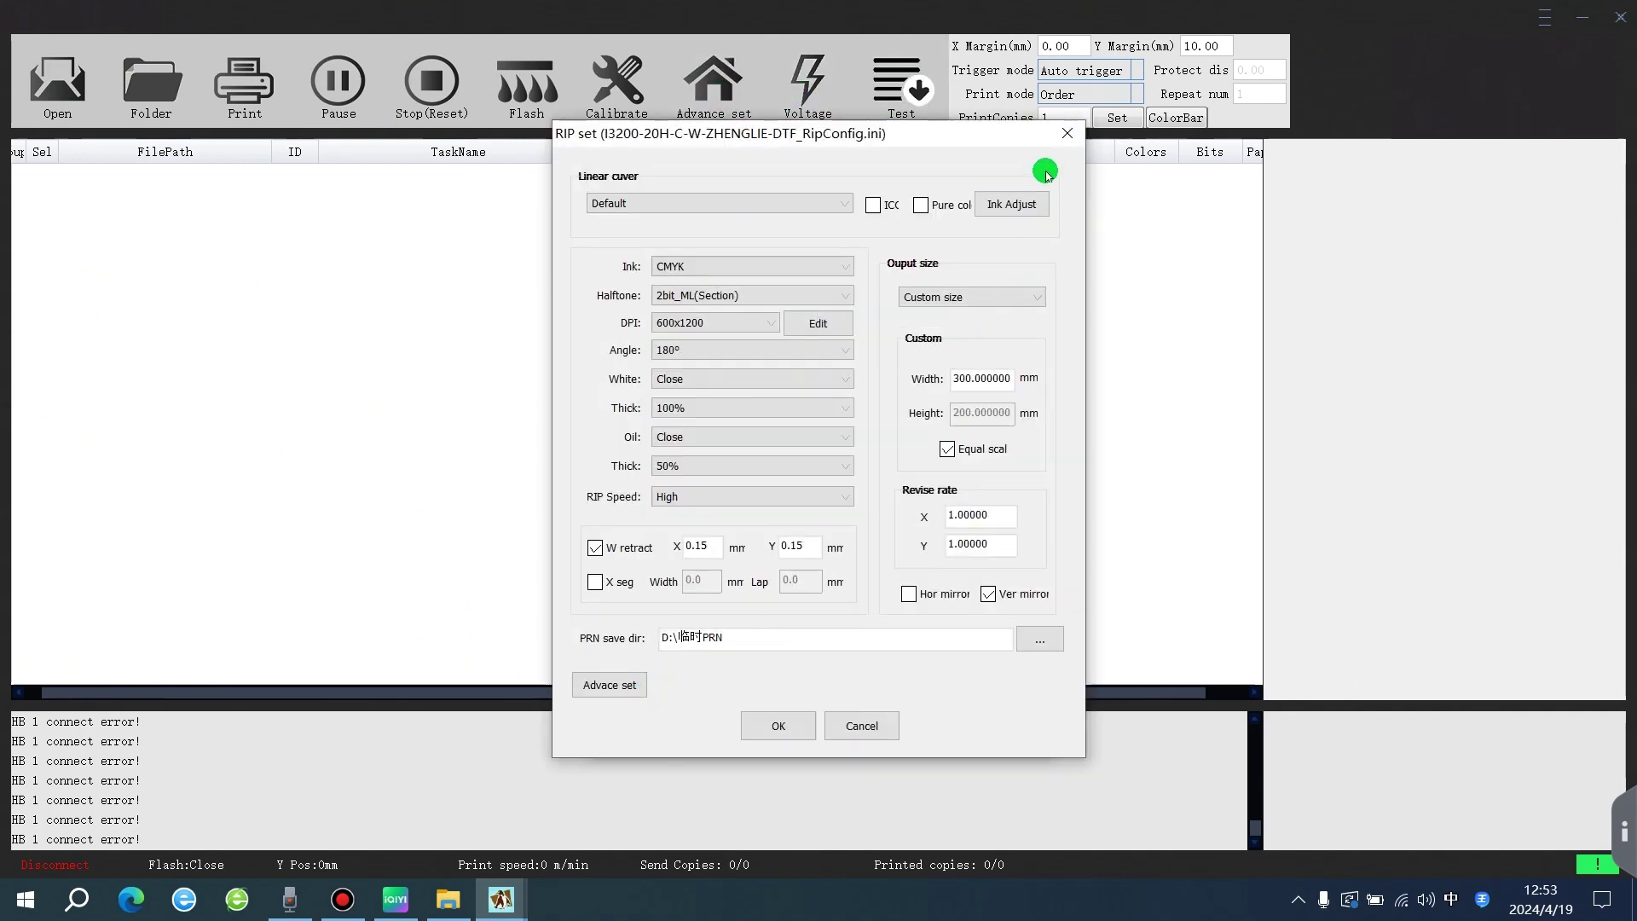
{"action": "left_click", "coordinate": [1060, 137]}
{"action": "left_click", "coordinate": [648, 685]}
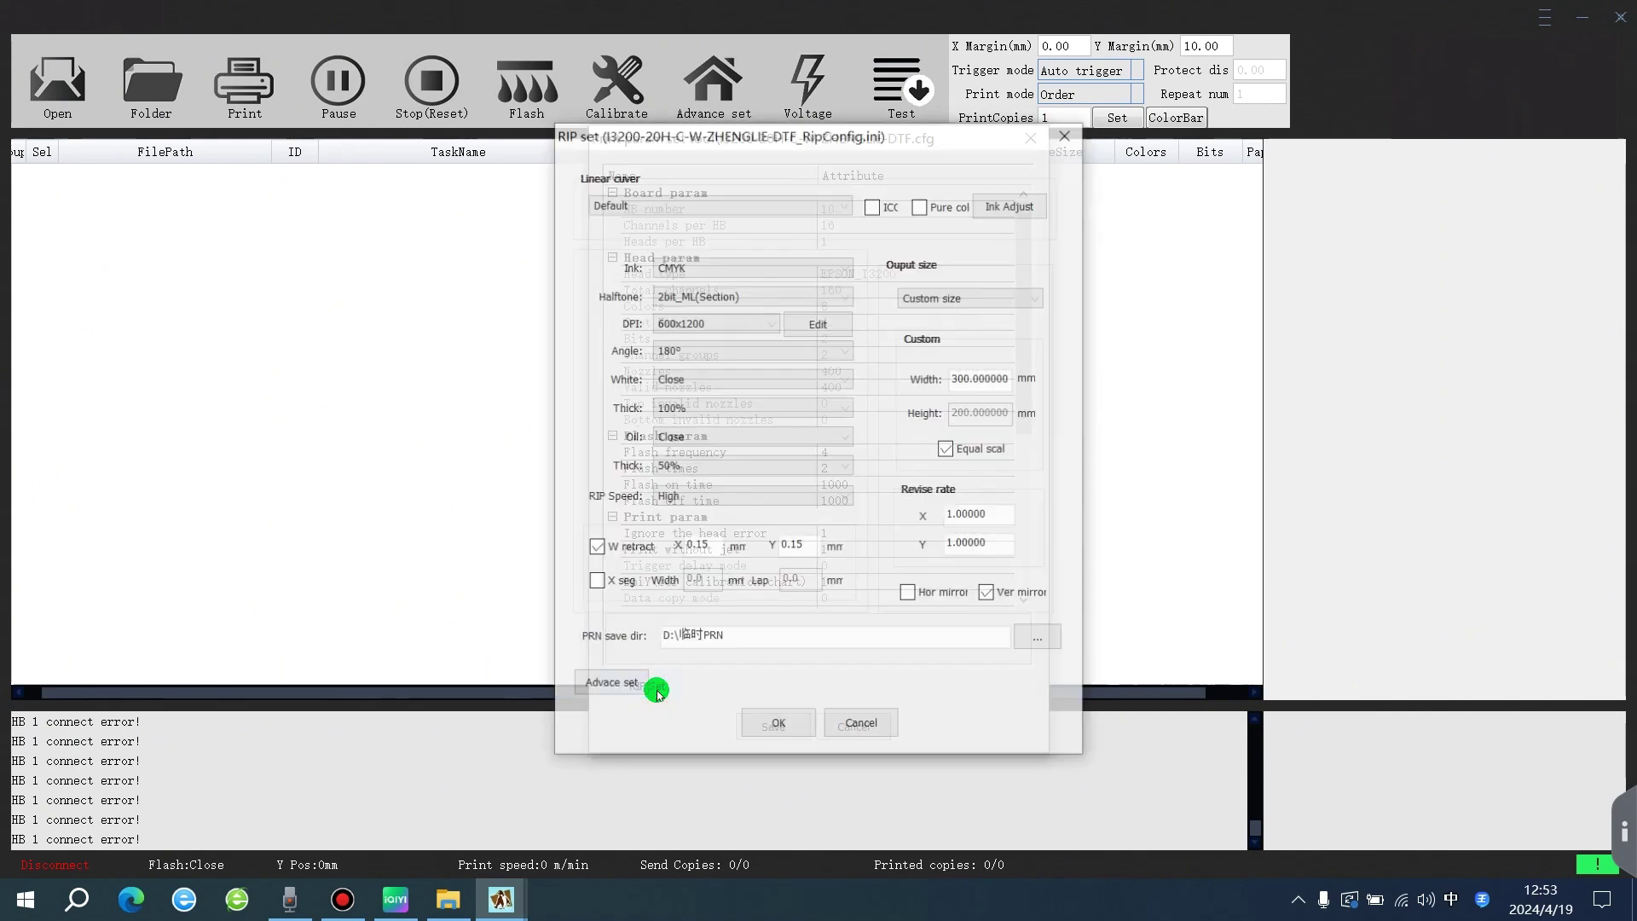
{"action": "left_click", "coordinate": [653, 203]}
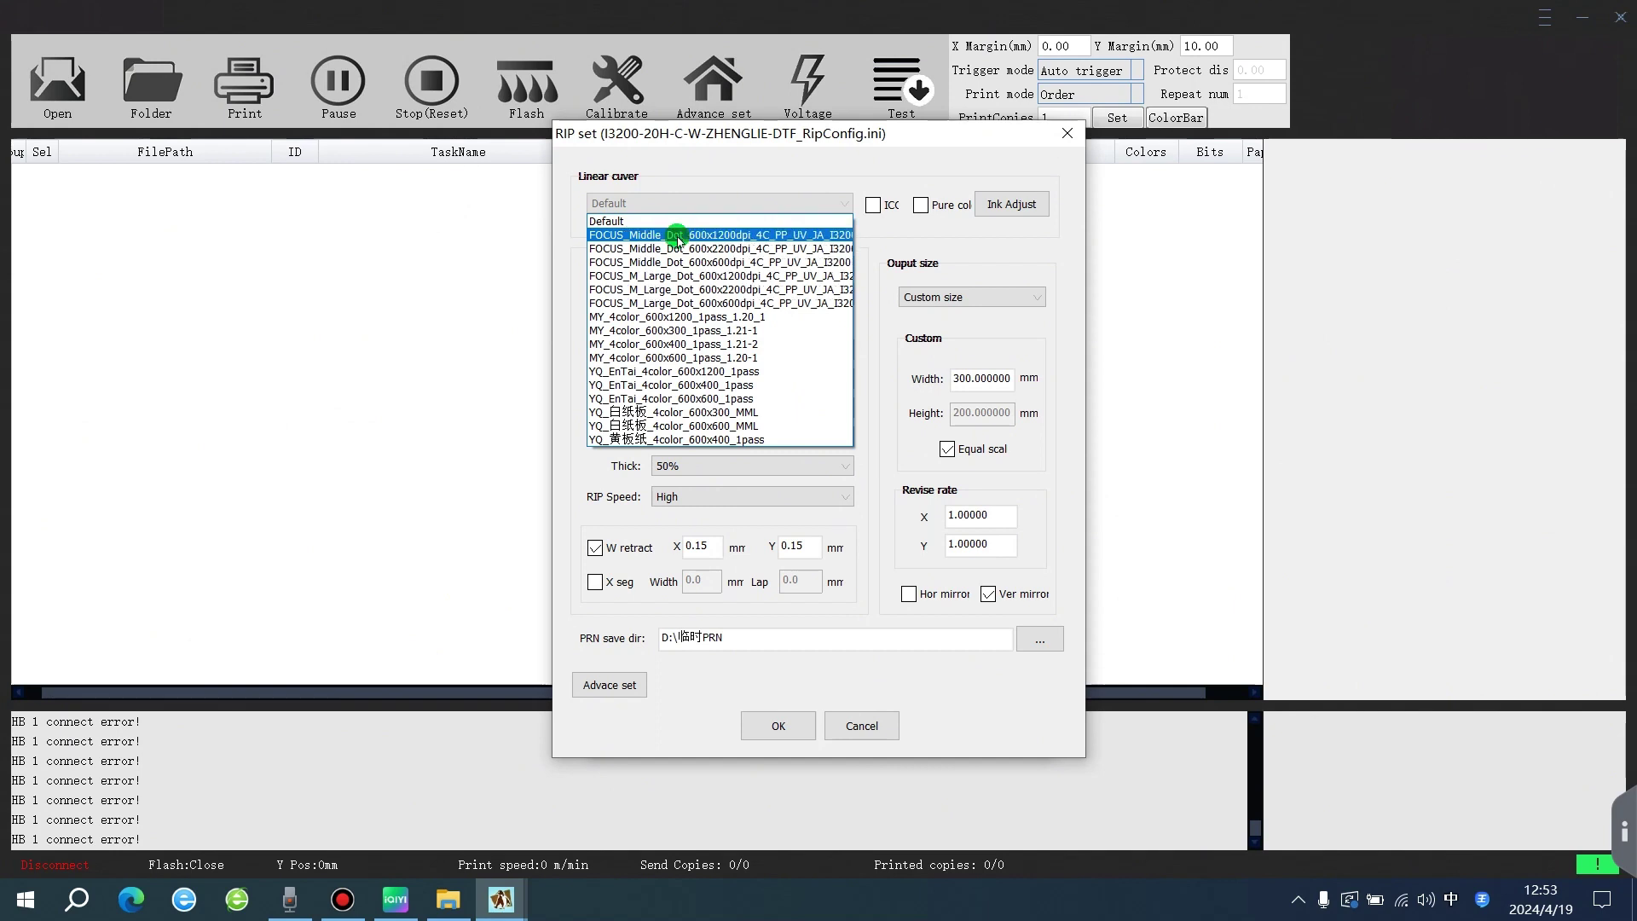
{"action": "left_click", "coordinate": [769, 161]}
Step: Review the CMYK ink adjustment sliders and confirm them at 0%
{"action": "left_click", "coordinate": [1031, 207]}
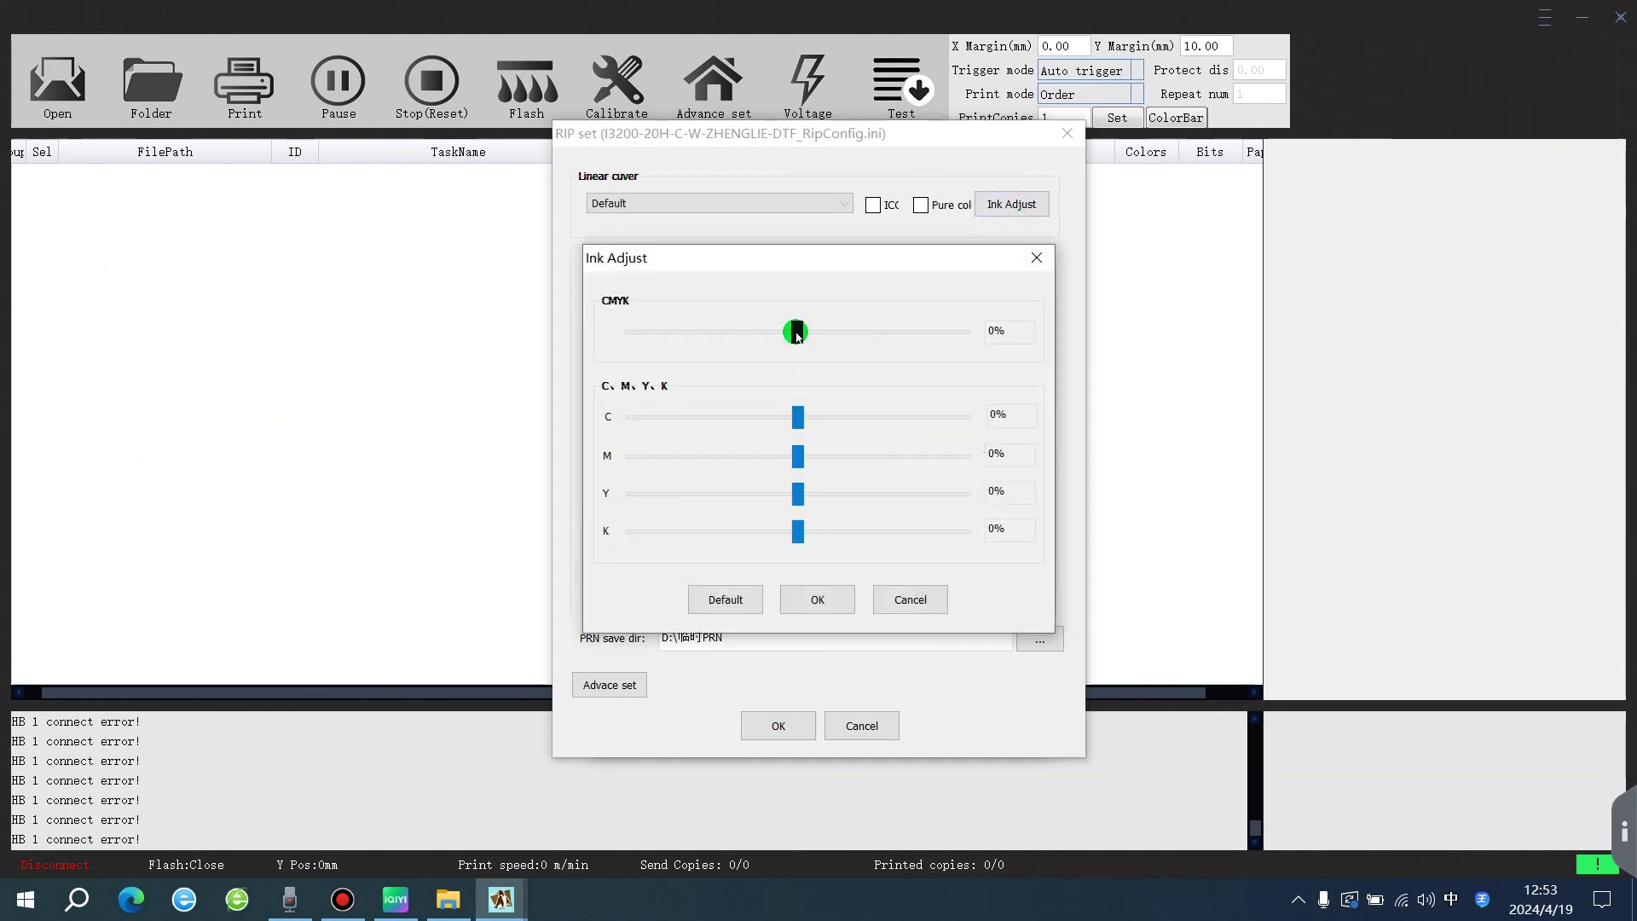
{"action": "mouse_move", "coordinate": [807, 332]}
{"action": "left_mouse_down"}
{"action": "mouse_move", "coordinate": [842, 327]}
{"action": "mouse_move", "coordinate": [808, 336]}
{"action": "left_mouse_up"}
{"action": "left_click", "coordinate": [799, 601]}
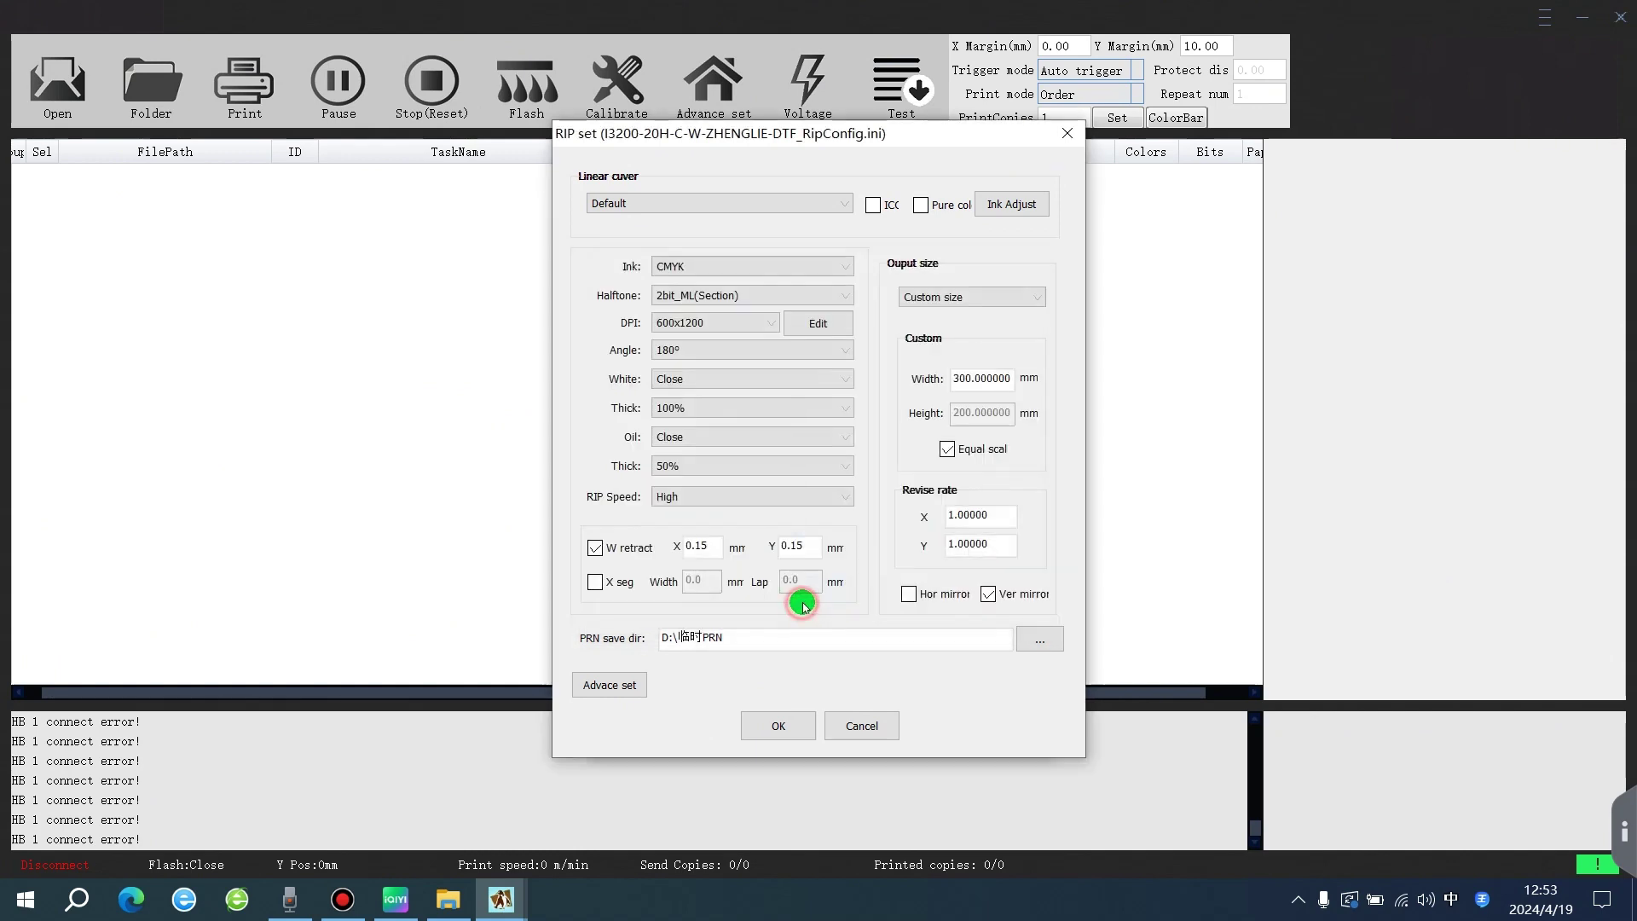
Step: Check the ink options and select 2bit_ML(Section) as the halftone in the RIP settings
{"action": "left_click", "coordinate": [735, 268]}
{"action": "left_click", "coordinate": [735, 268]}
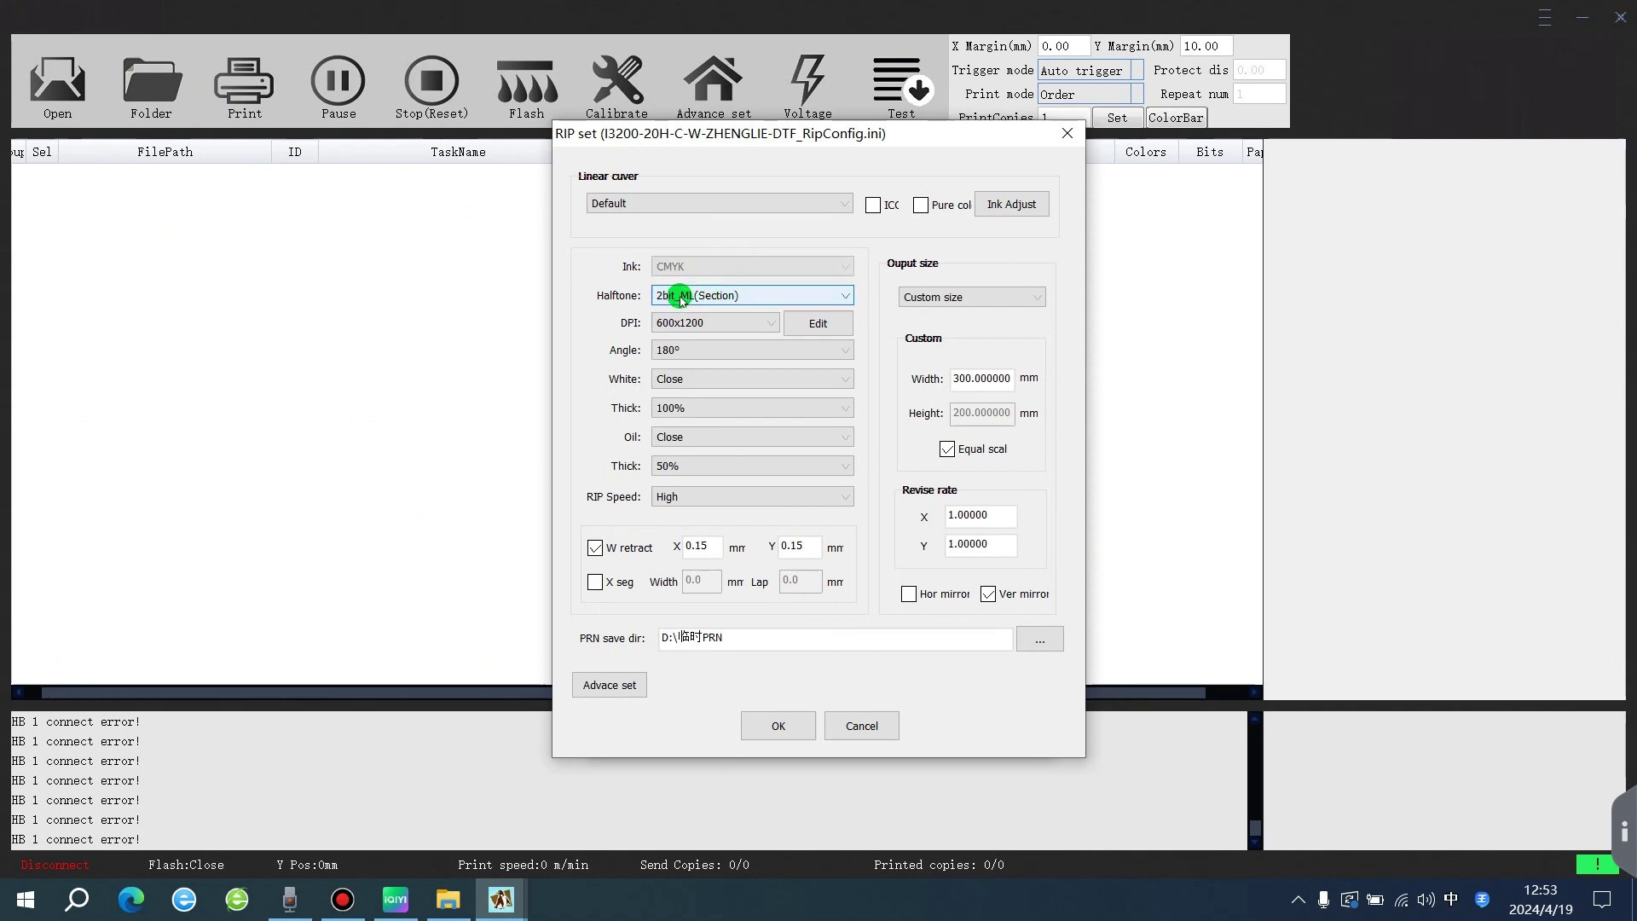
{"action": "left_click", "coordinate": [716, 295]}
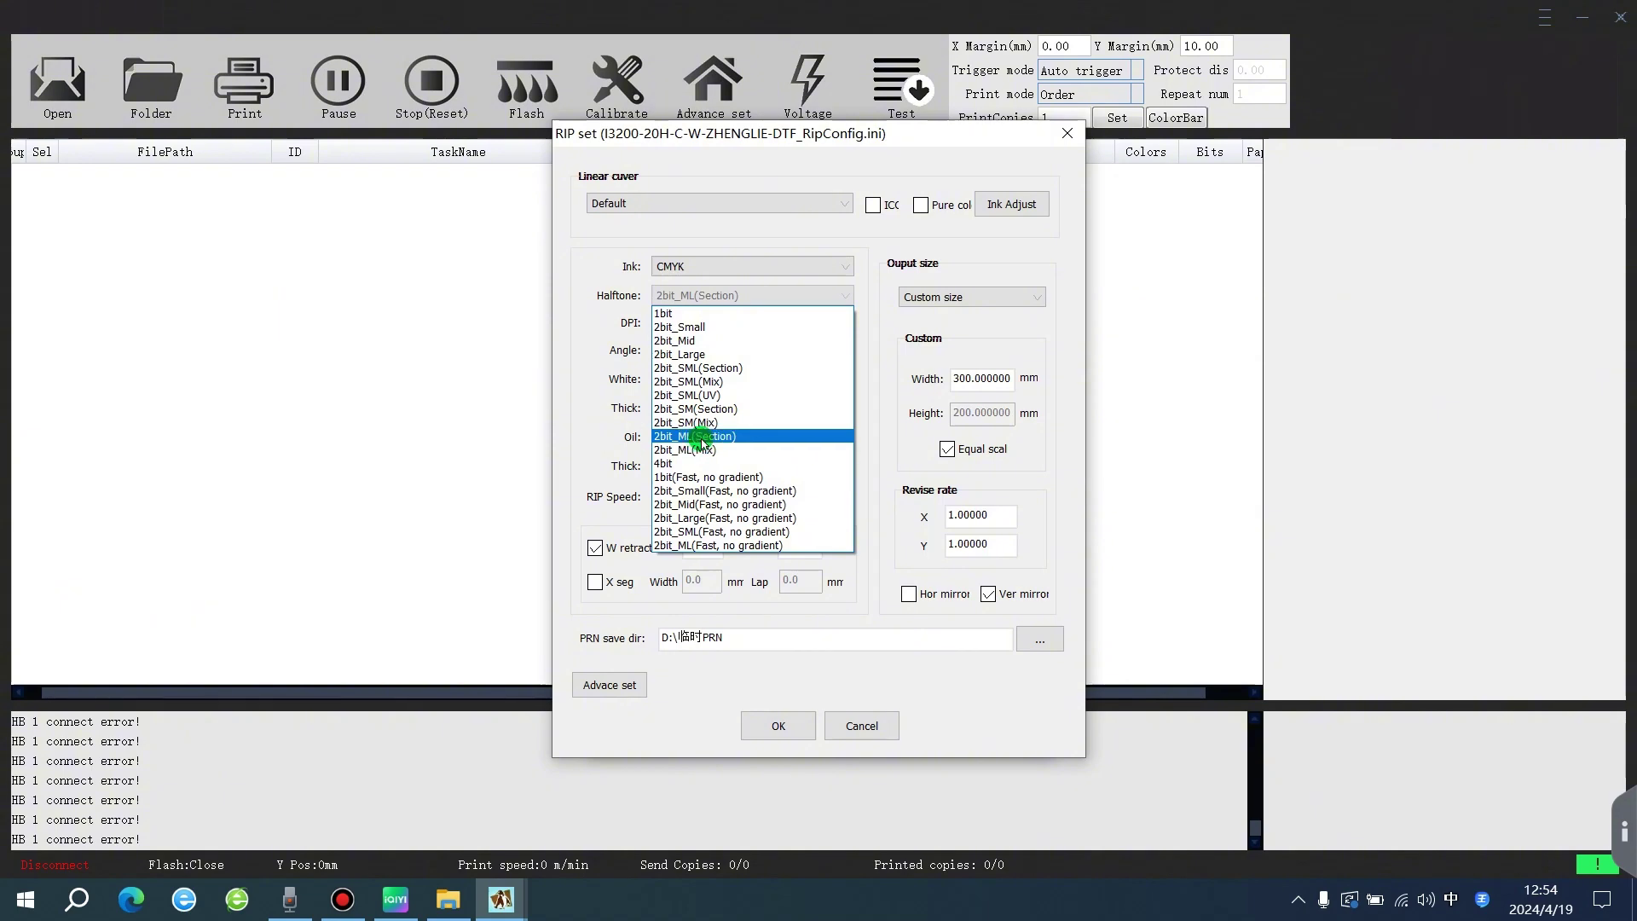
{"action": "left_click", "coordinate": [701, 438]}
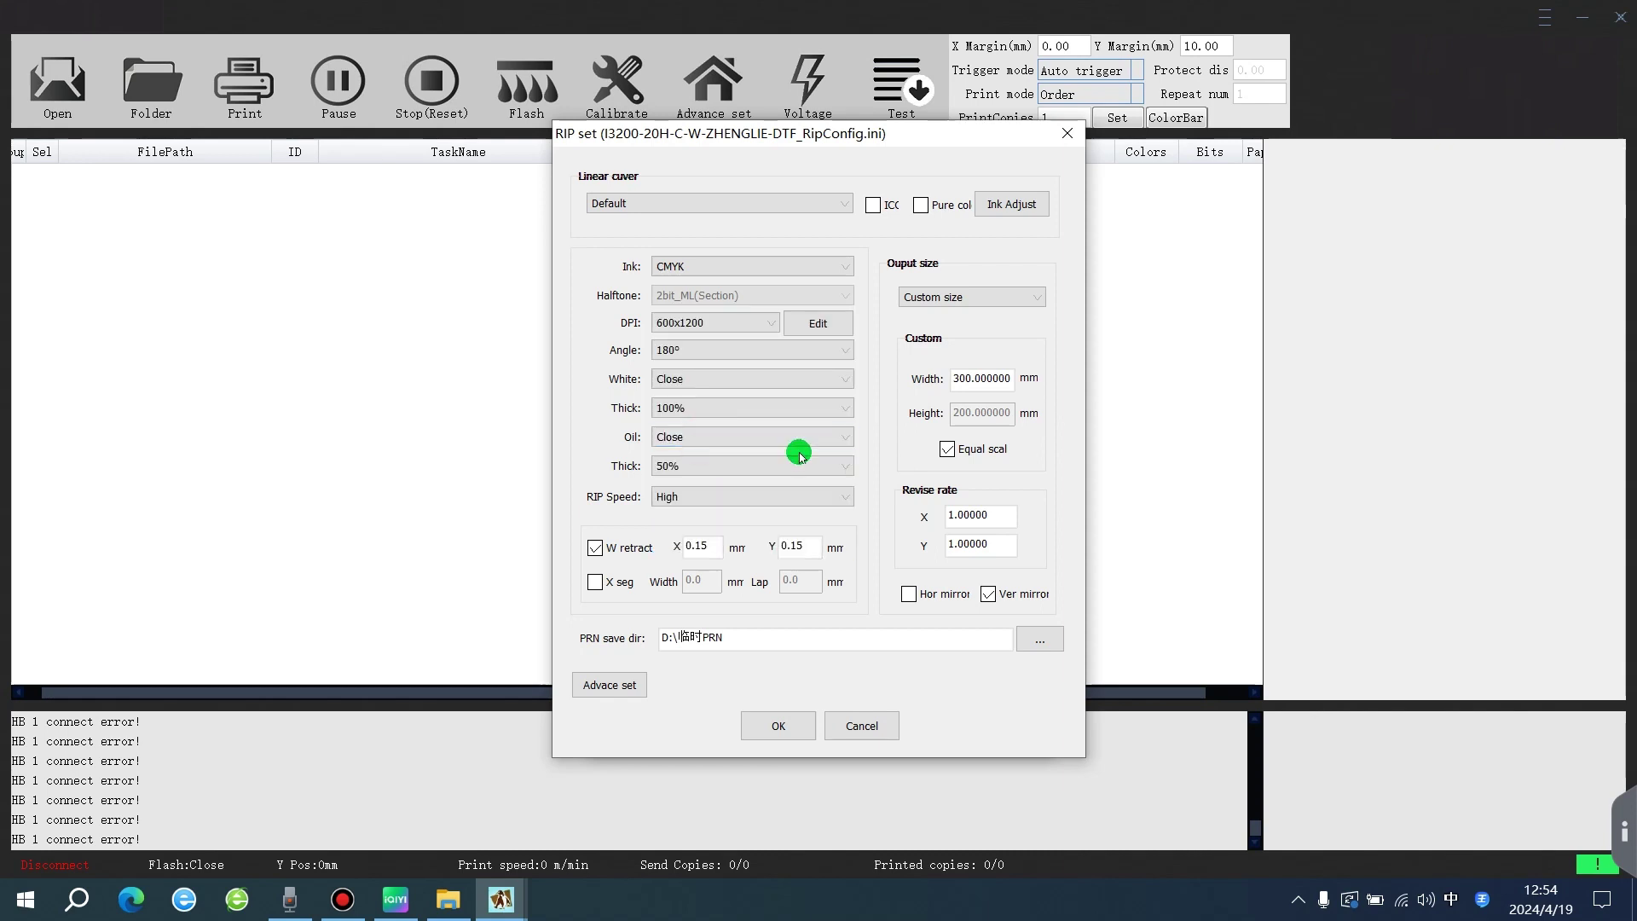
Step: Check the available DPI values in the RIP settings, keeping 600x1200
{"action": "left_click", "coordinate": [717, 325]}
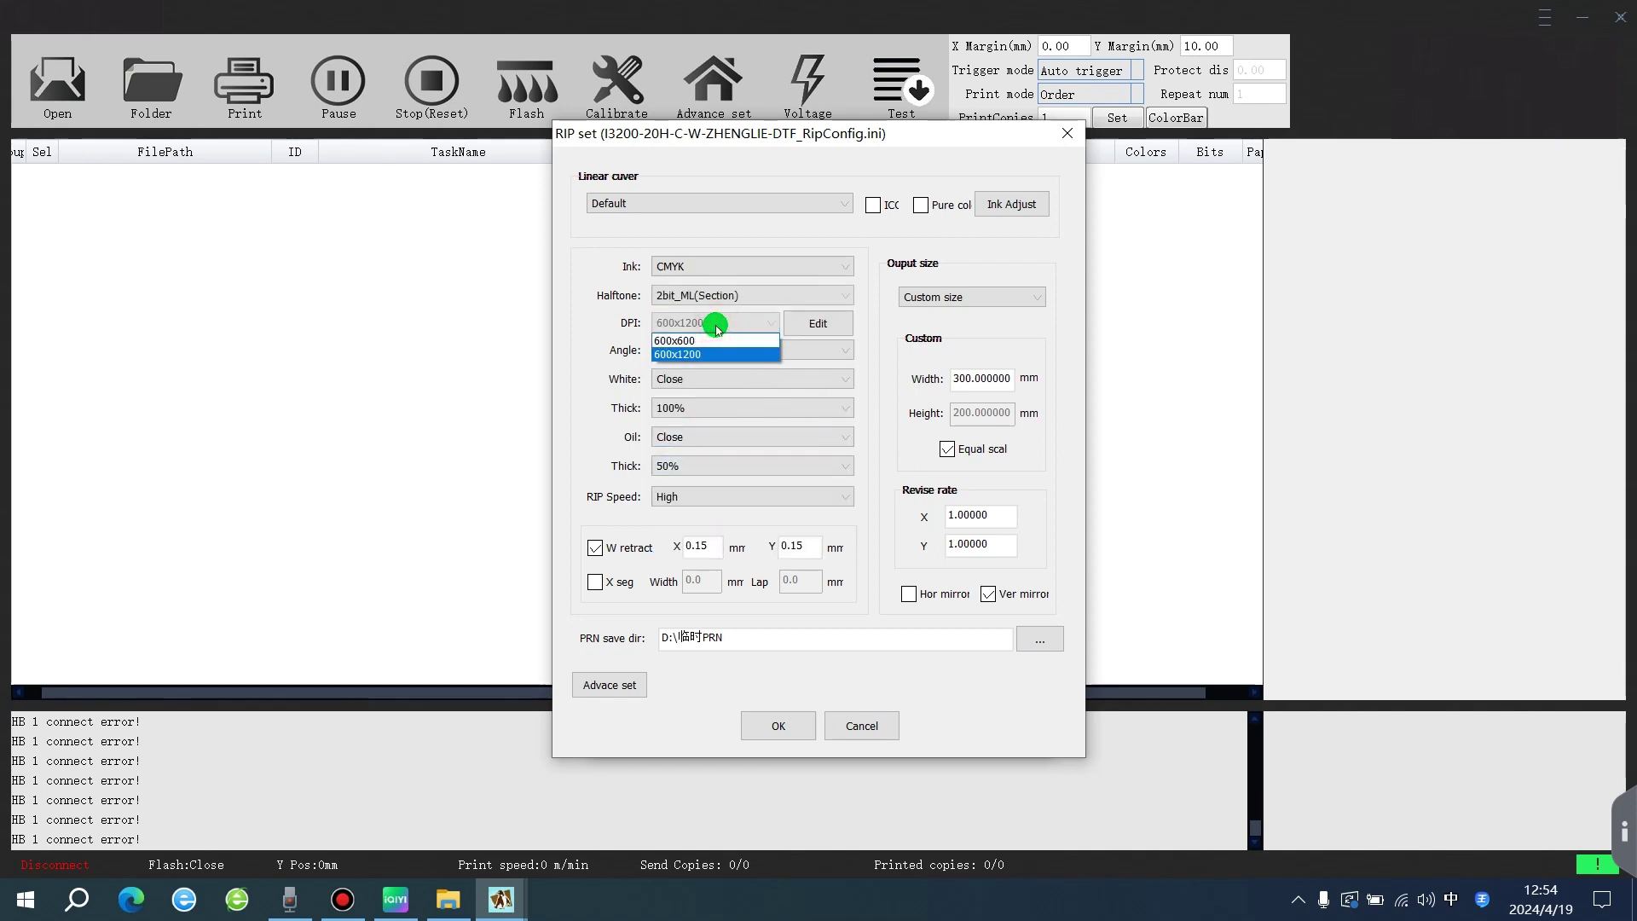
{"action": "left_click", "coordinate": [716, 324]}
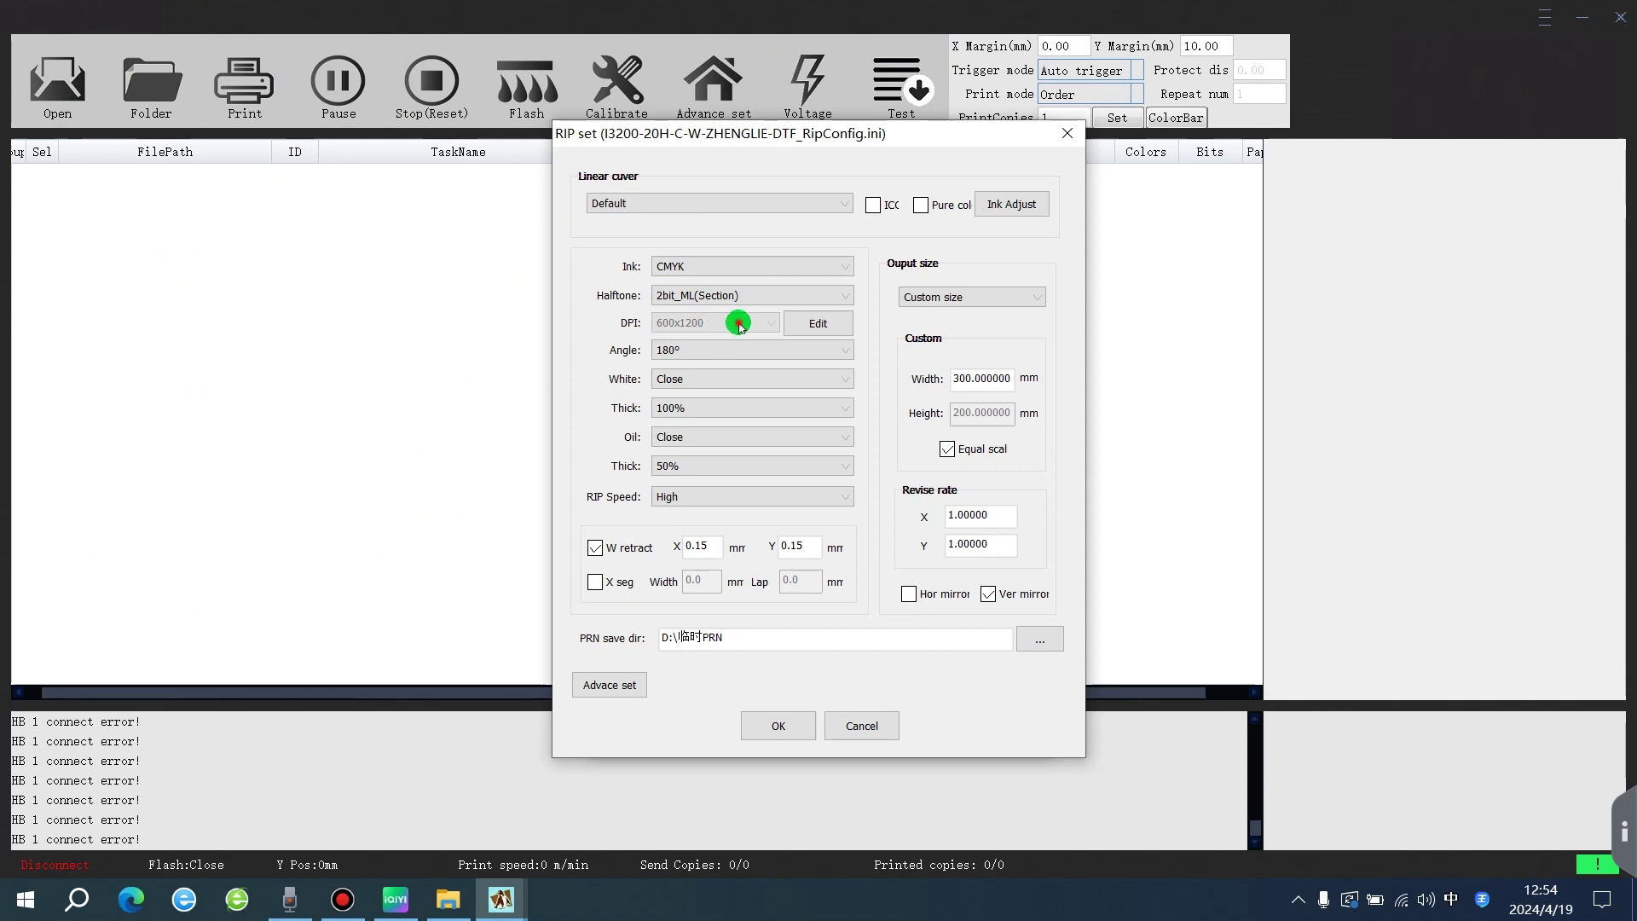
{"action": "left_click", "coordinate": [739, 323]}
{"action": "left_click", "coordinate": [739, 325]}
Step: Add a print DPI option with X Dpi 600 and Y Dpi 2200 and confirm the DPI list
{"action": "left_click", "coordinate": [818, 323]}
{"action": "left_click", "coordinate": [907, 313]}
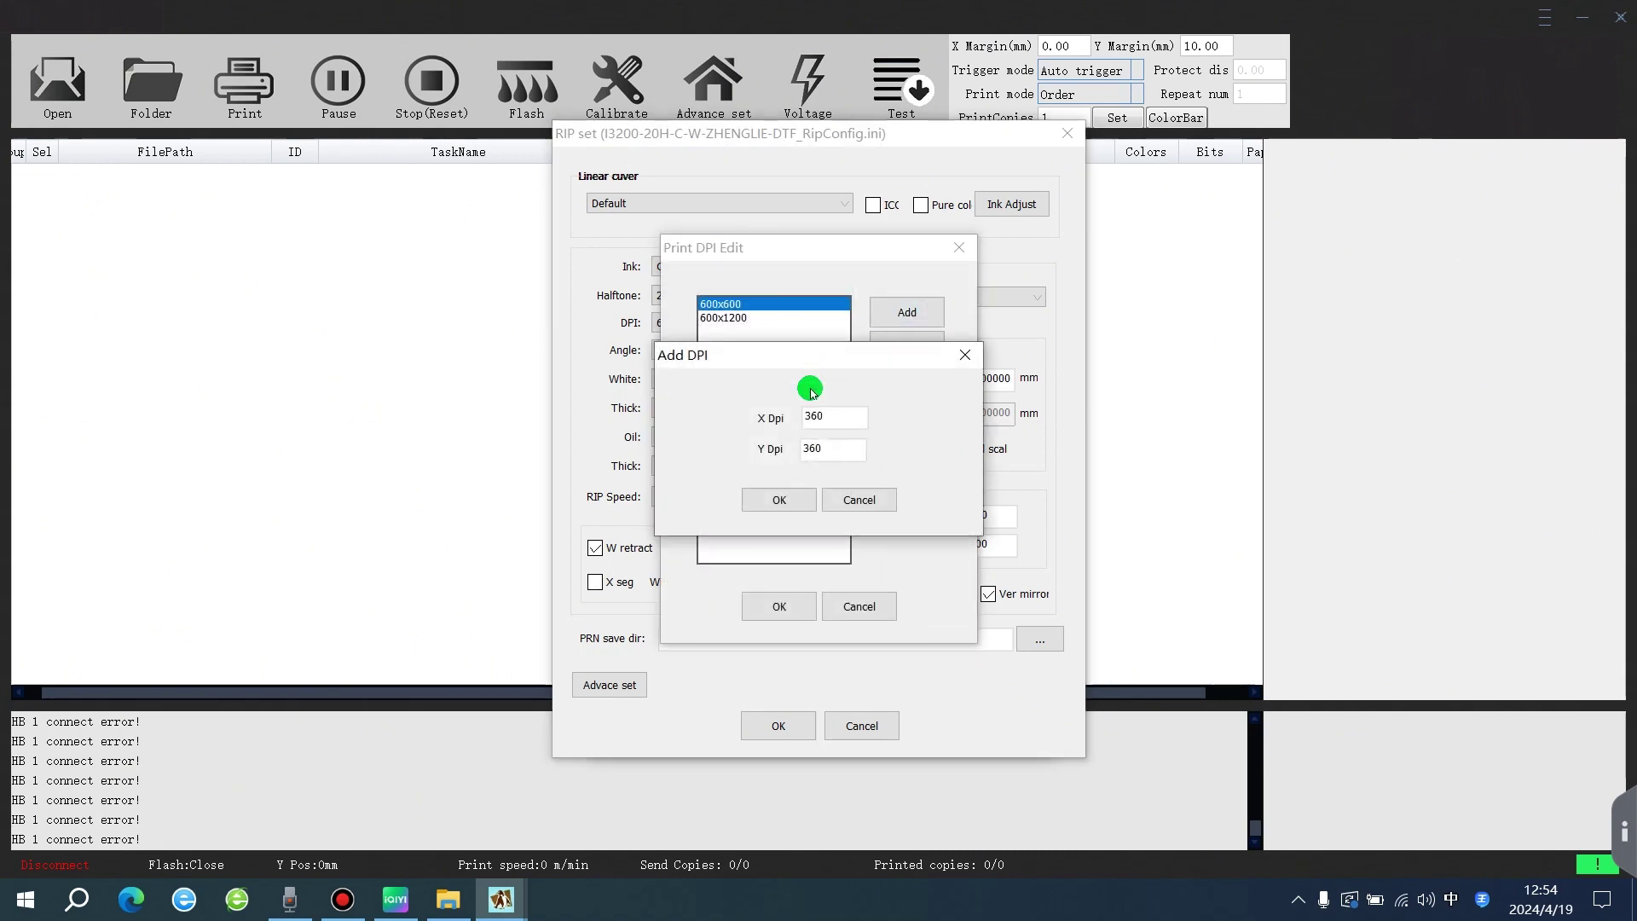
{"action": "double_click", "coordinate": [838, 417]}
{"action": "type", "text": "6"}
{"action": "double_click", "coordinate": [817, 449]}
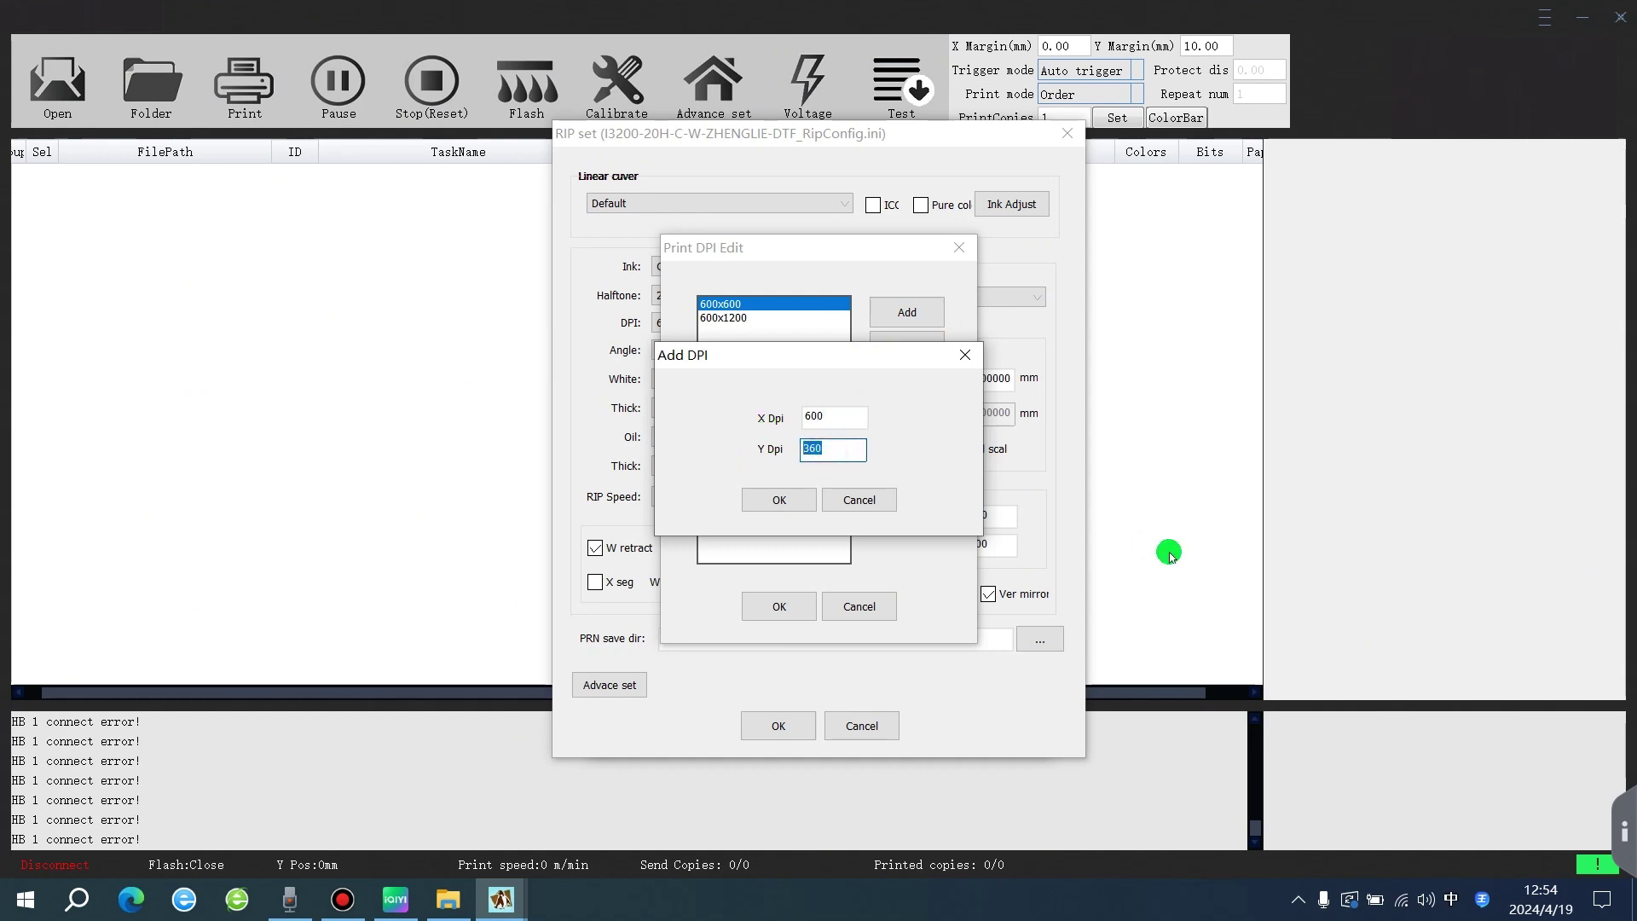
{"action": "type", "text": "2200"}
{"action": "left_click", "coordinate": [784, 509]}
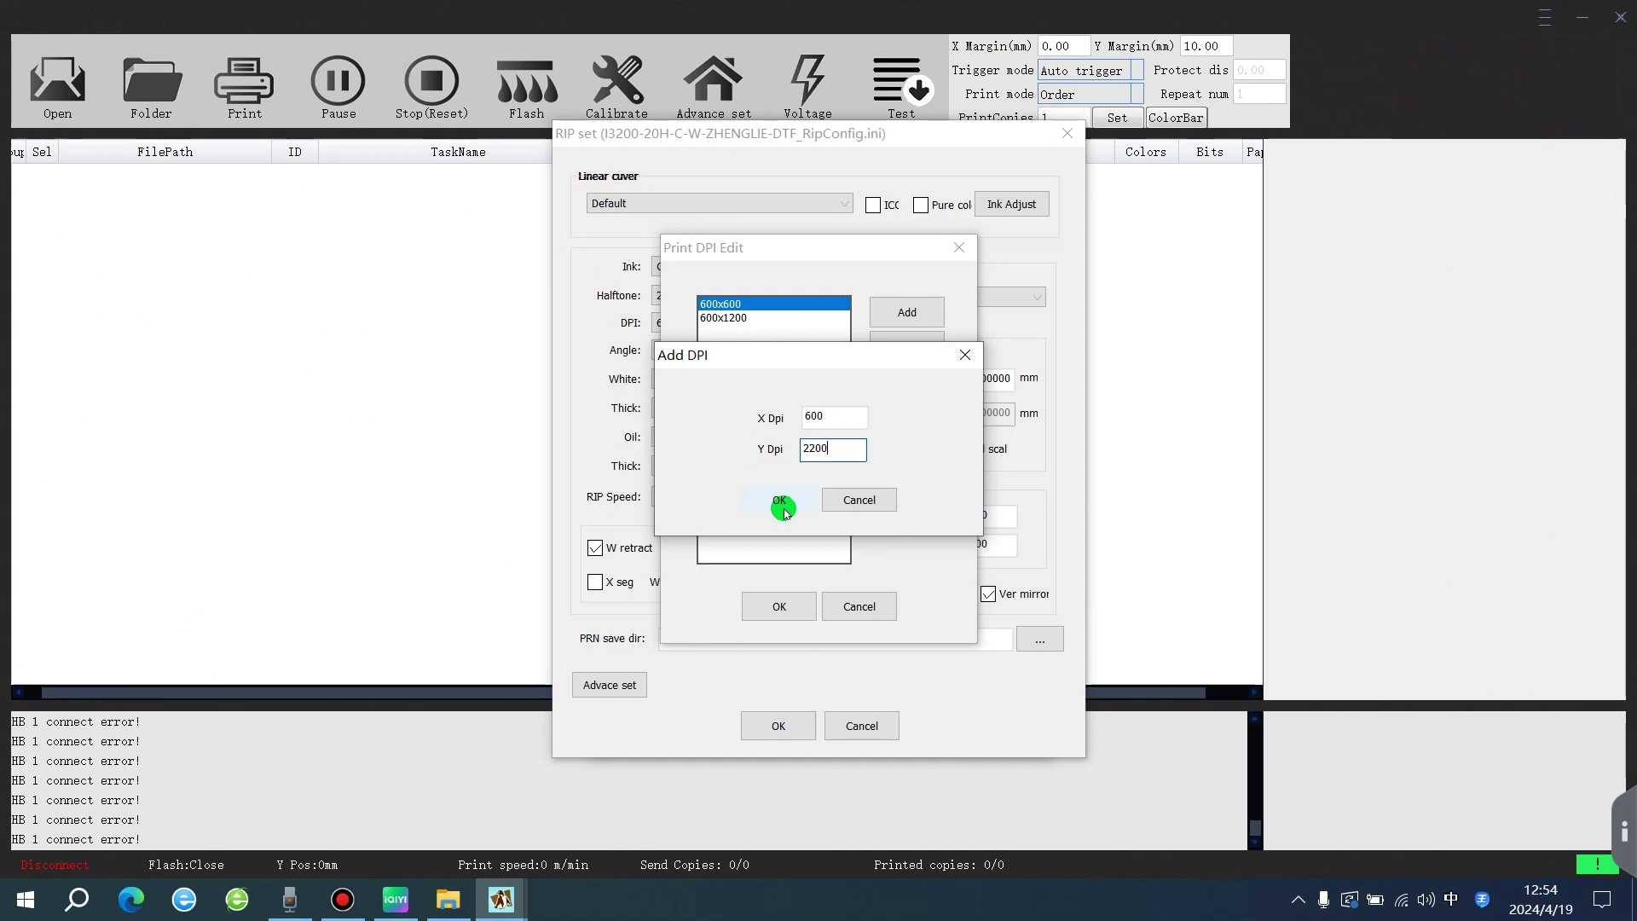
{"action": "left_click", "coordinate": [784, 509]}
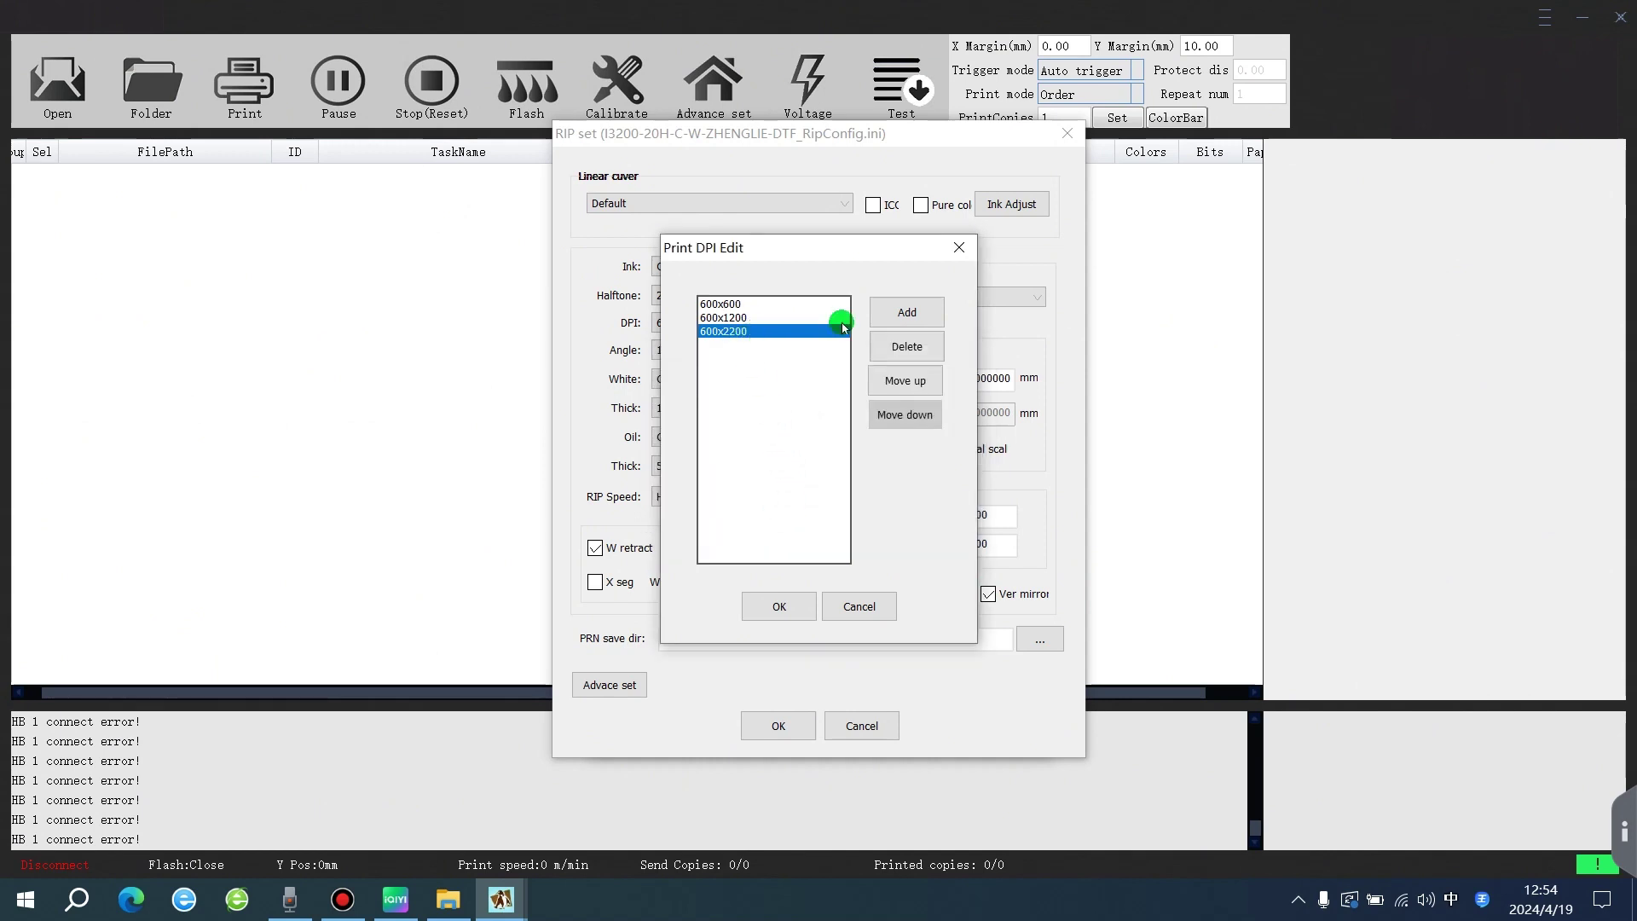
{"action": "left_click", "coordinate": [789, 606]}
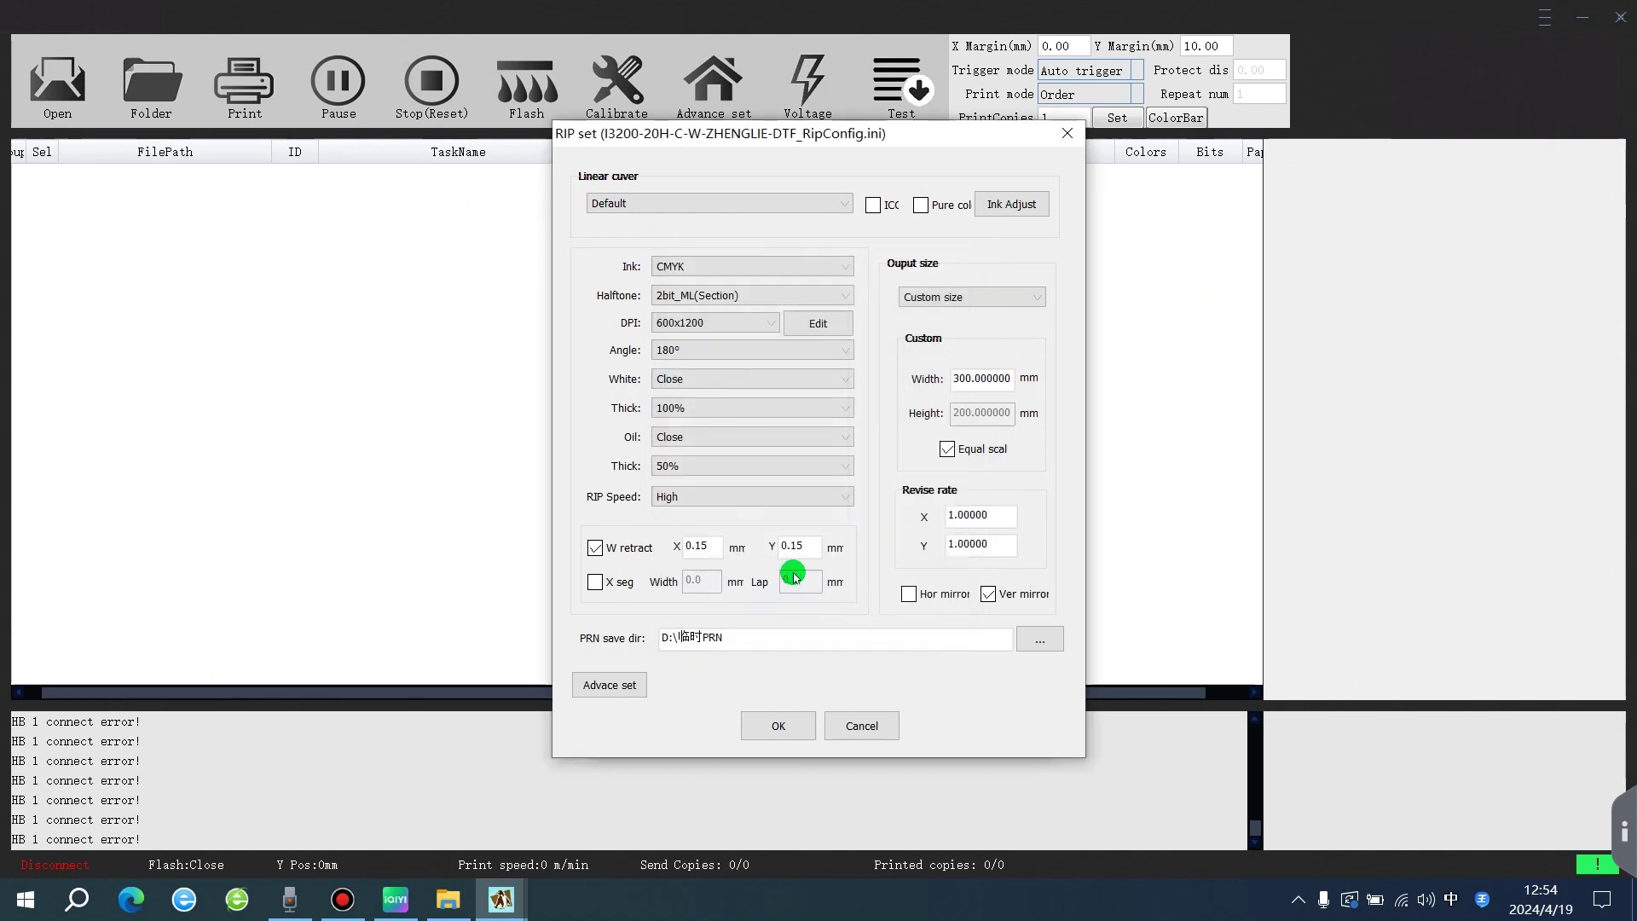
Step: Select the linear curve profile starting with FOCUS_M_Large_Dot_600x2200dpi_4C_PP_UV_JA in the RIP settings
{"action": "left_click", "coordinate": [722, 203]}
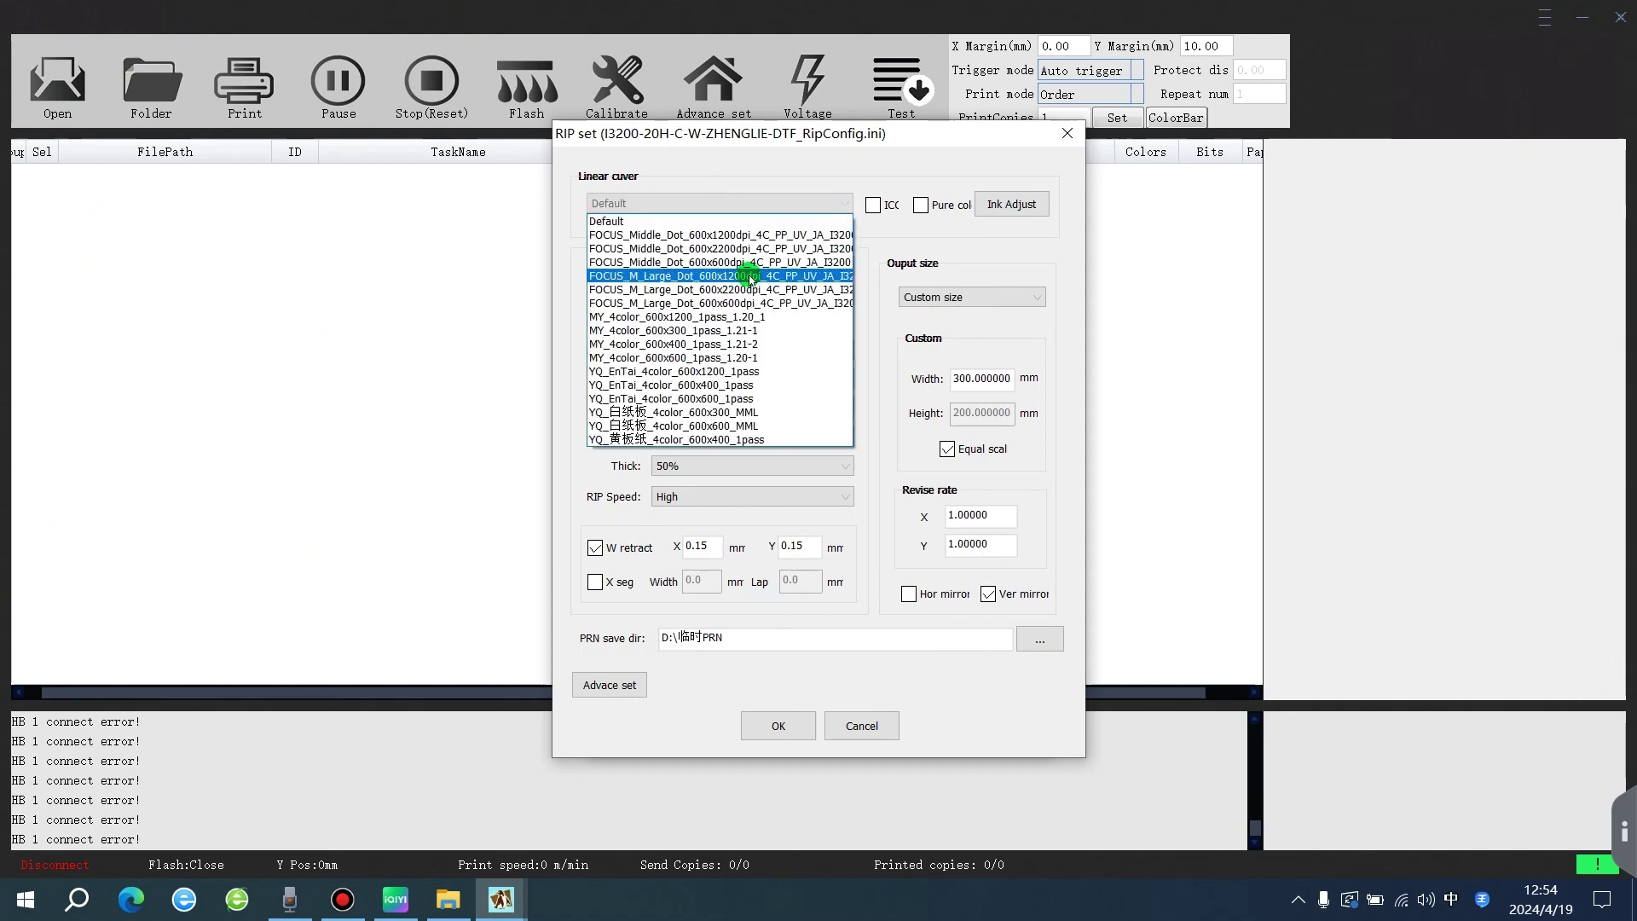
{"action": "left_click", "coordinate": [786, 172]}
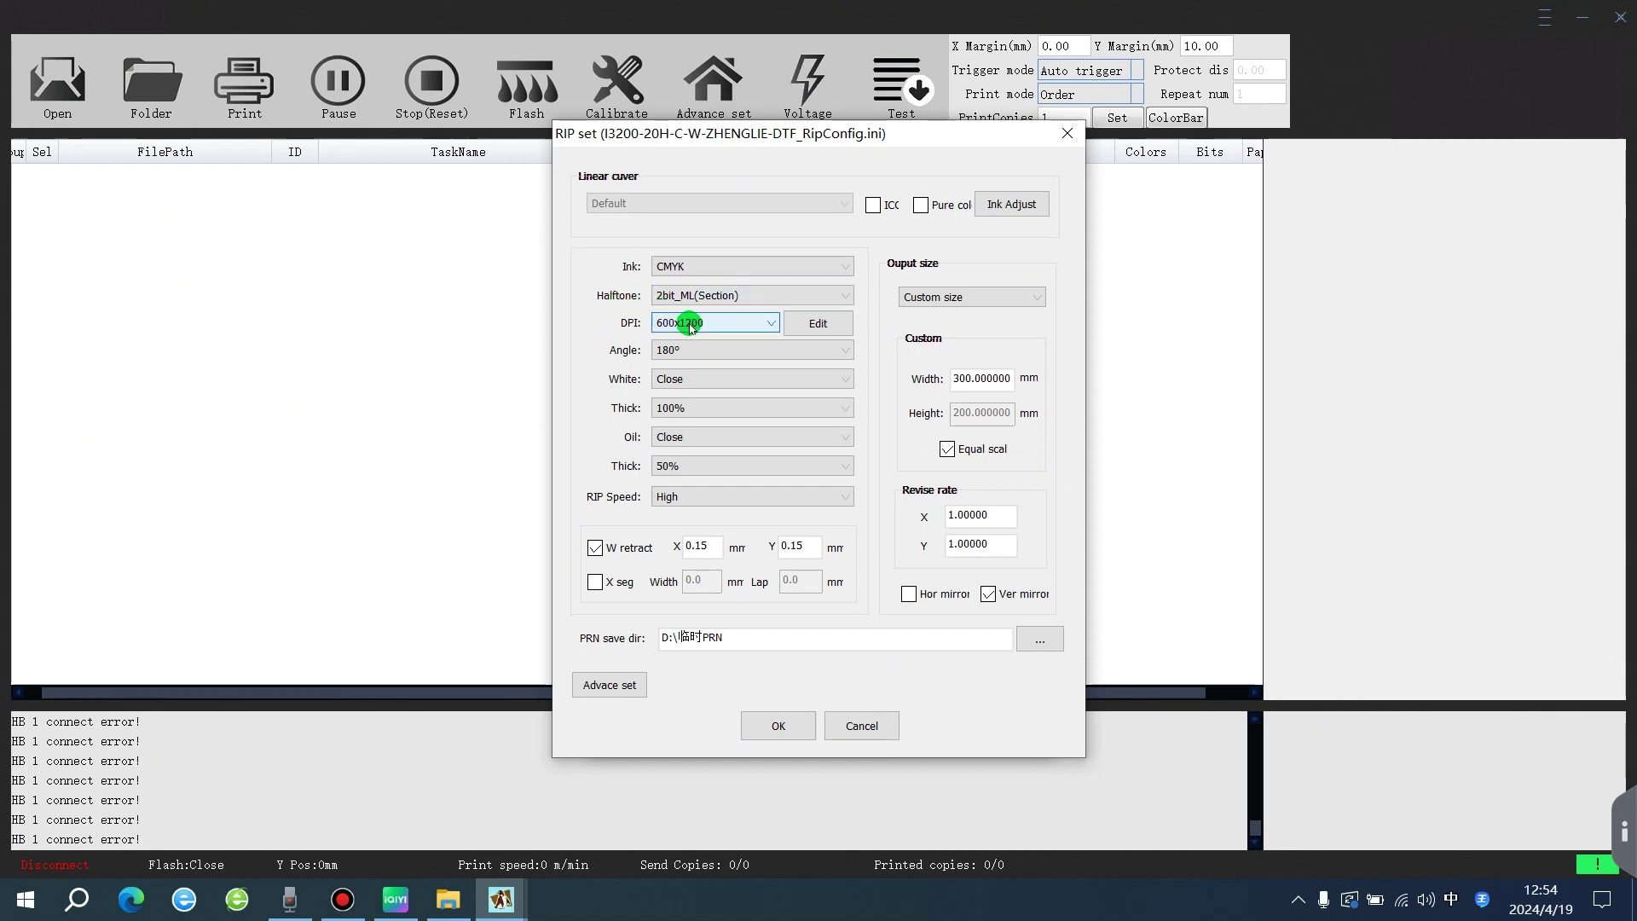
{"action": "left_click", "coordinate": [651, 202]}
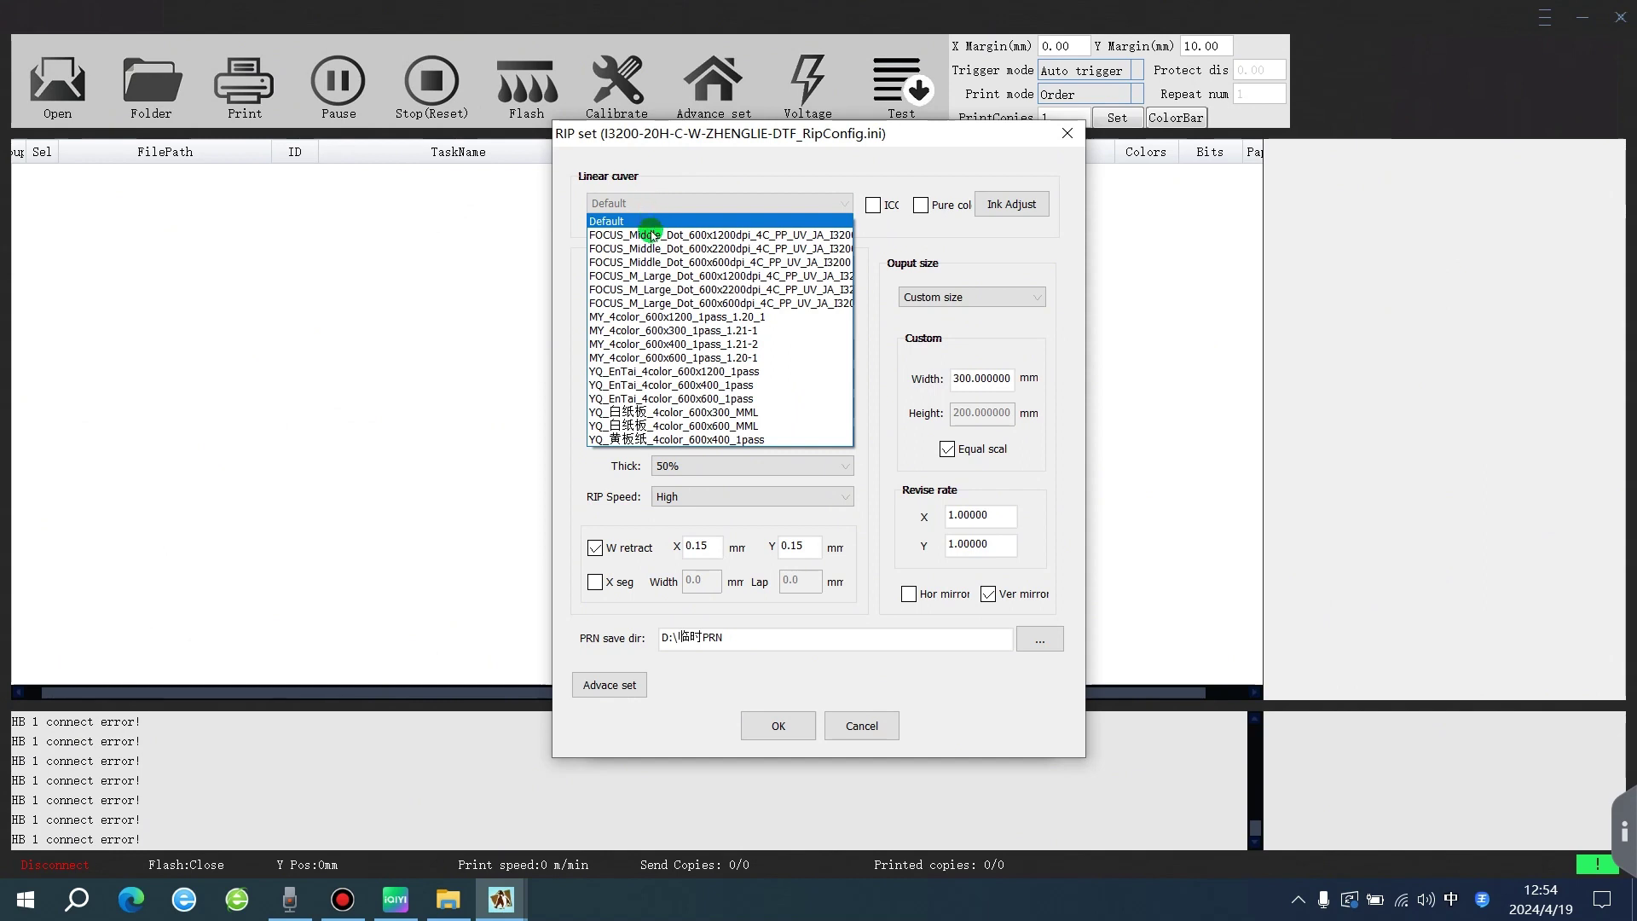
{"action": "left_click", "coordinate": [640, 290]}
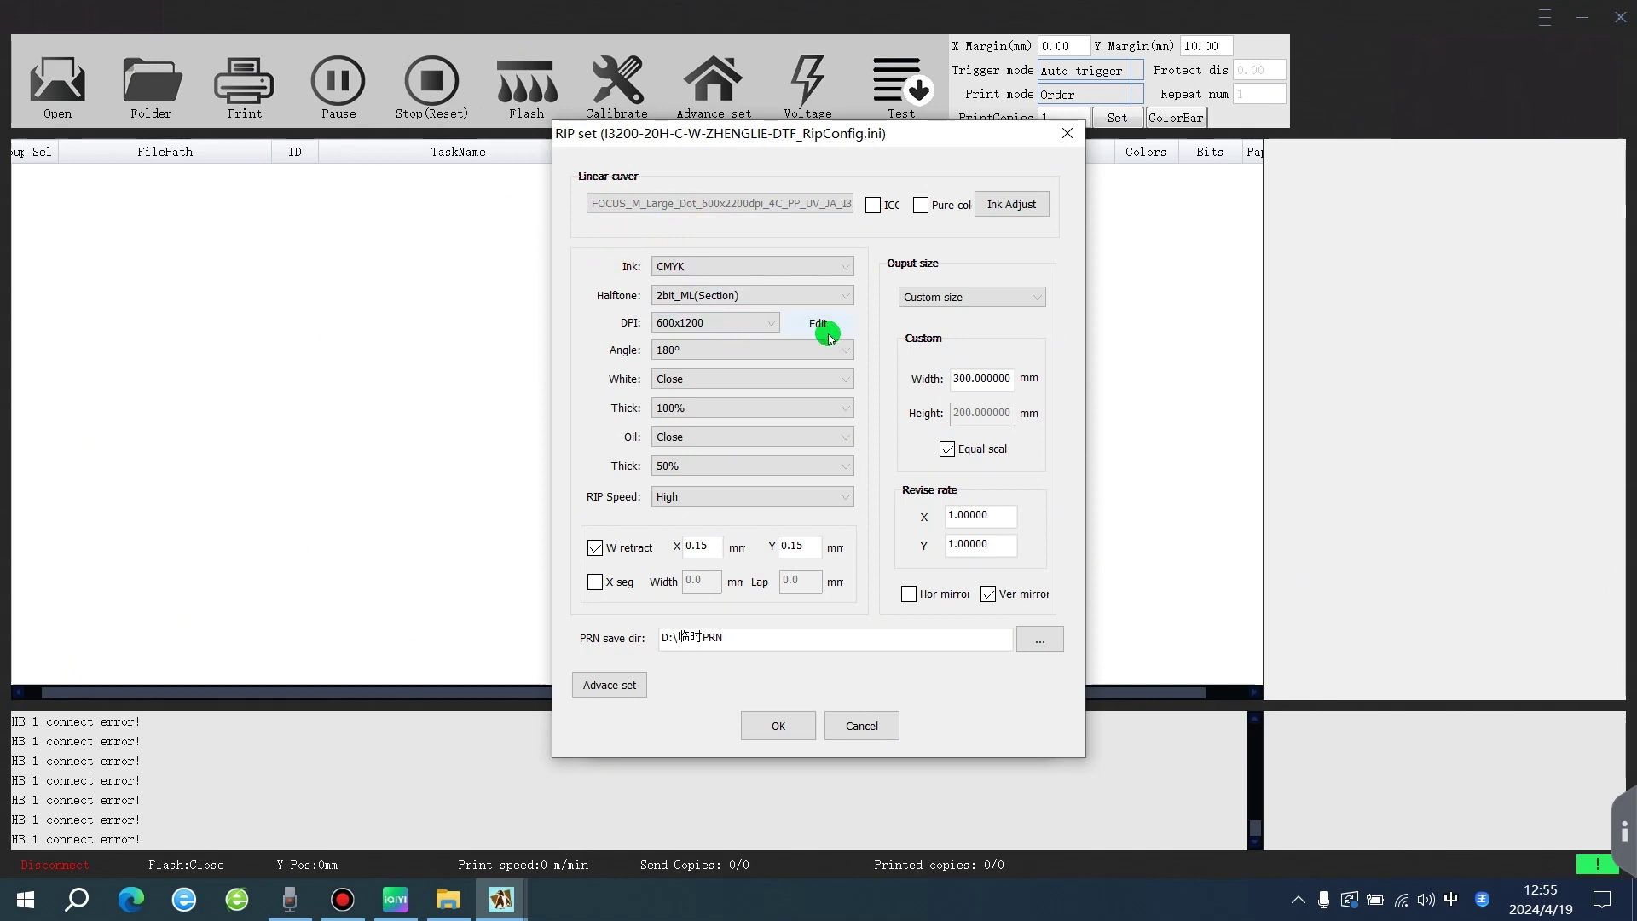
Step: Set the DPI to 600x2200, keeping 2bit_ML(Section) as the halftone and 180° as the angle
{"action": "left_click", "coordinate": [674, 296]}
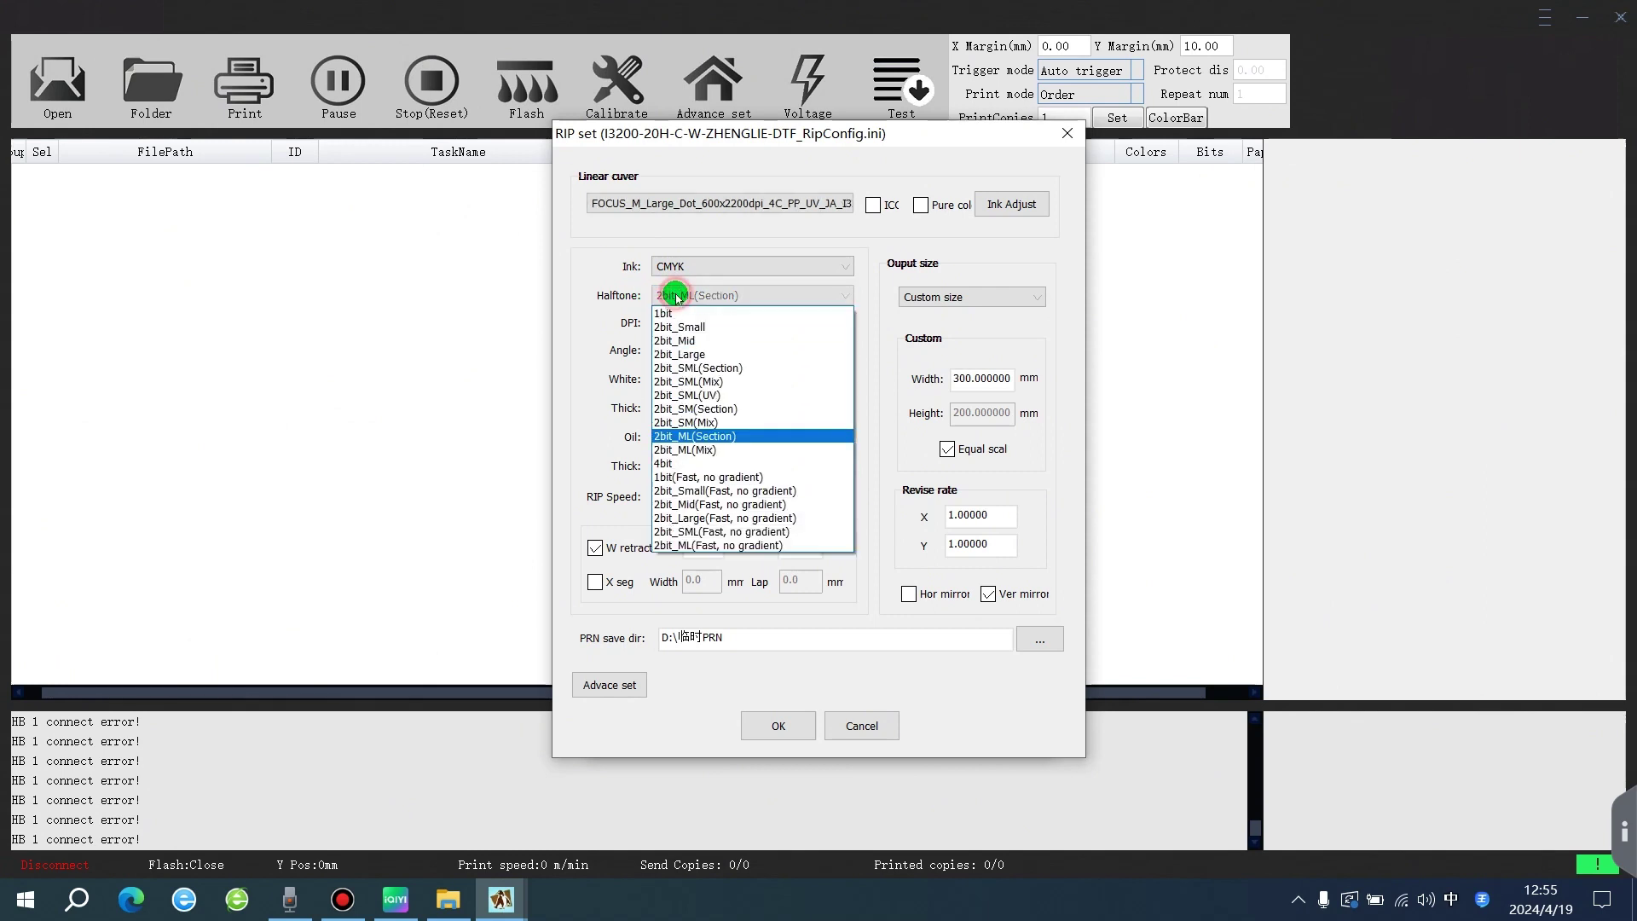
{"action": "left_click", "coordinate": [695, 435]}
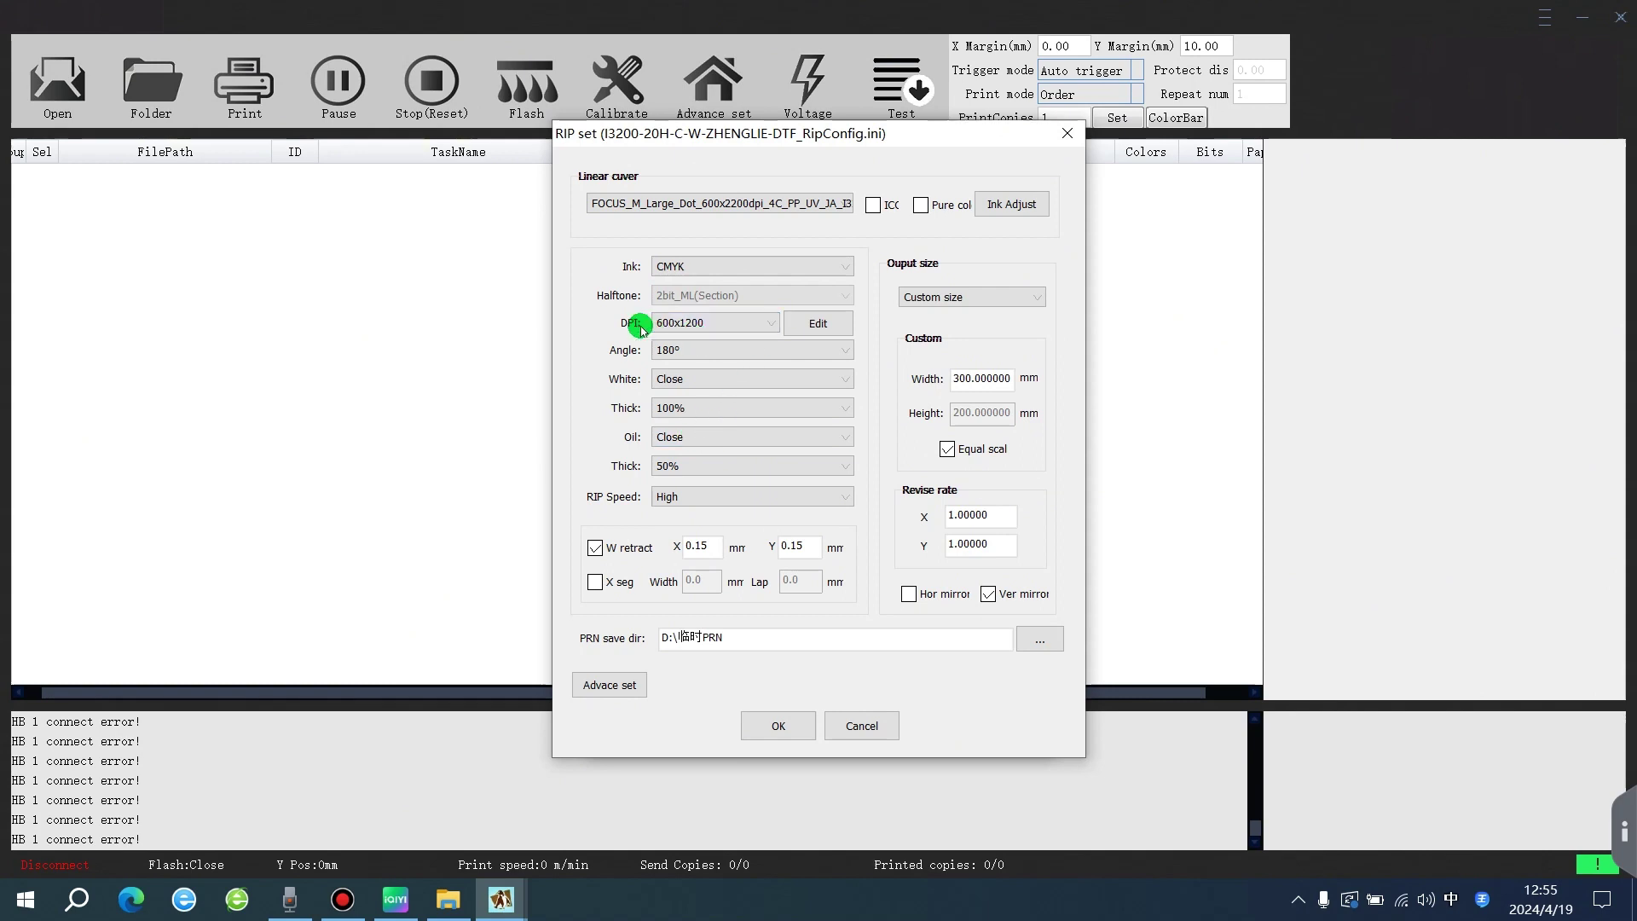
{"action": "left_click", "coordinate": [697, 204]}
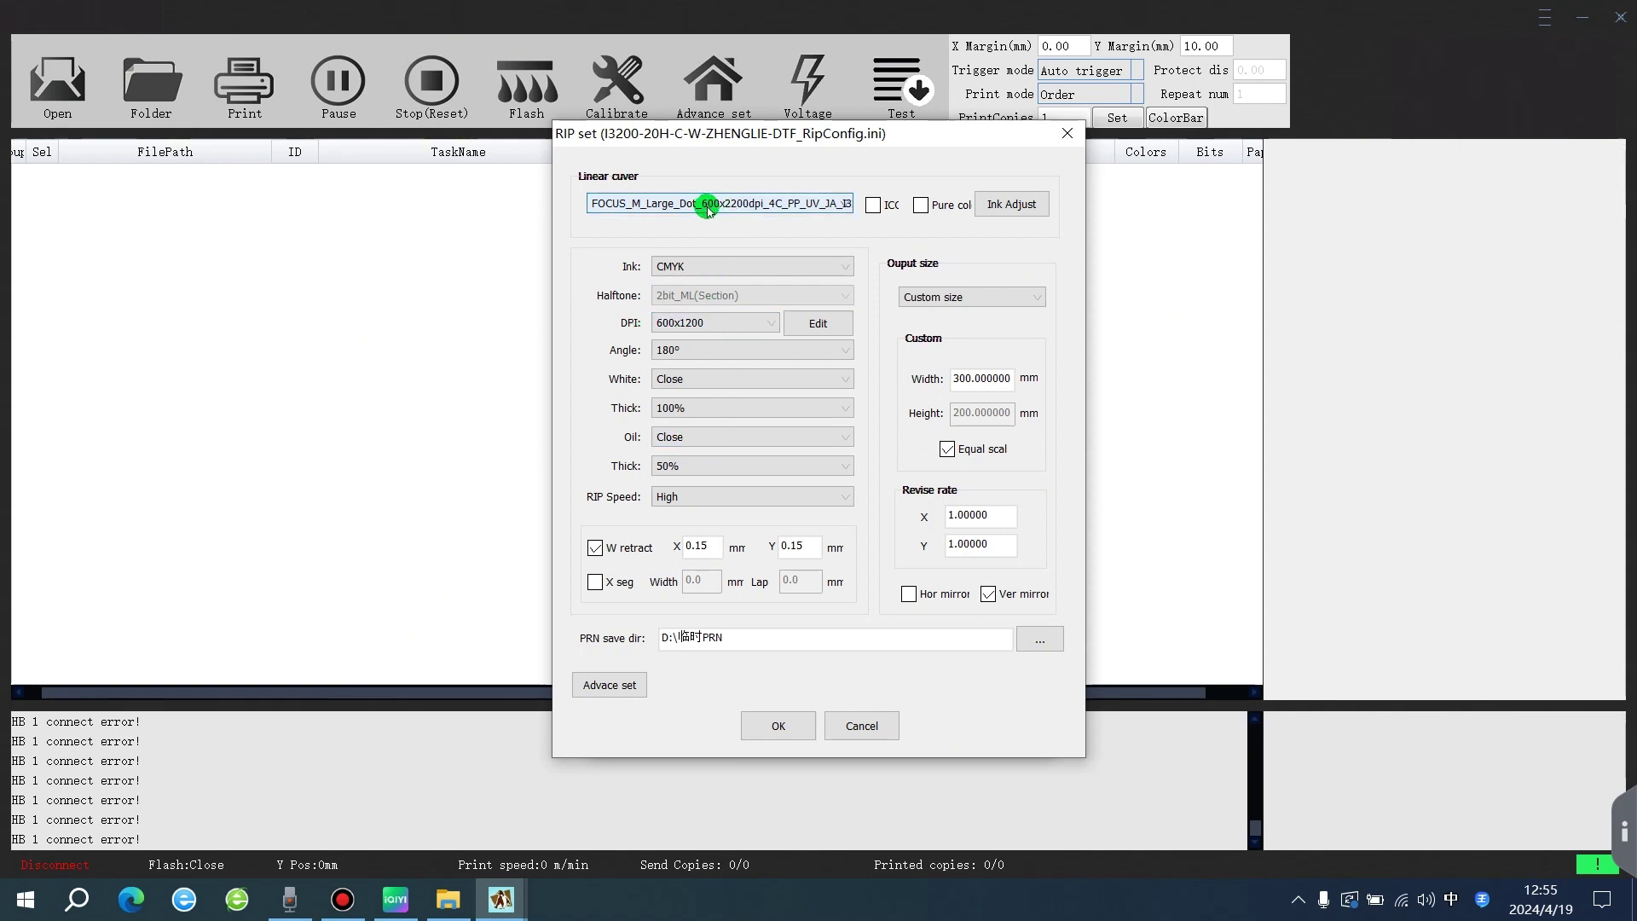
{"action": "left_click", "coordinate": [694, 320]}
{"action": "left_click", "coordinate": [701, 349]}
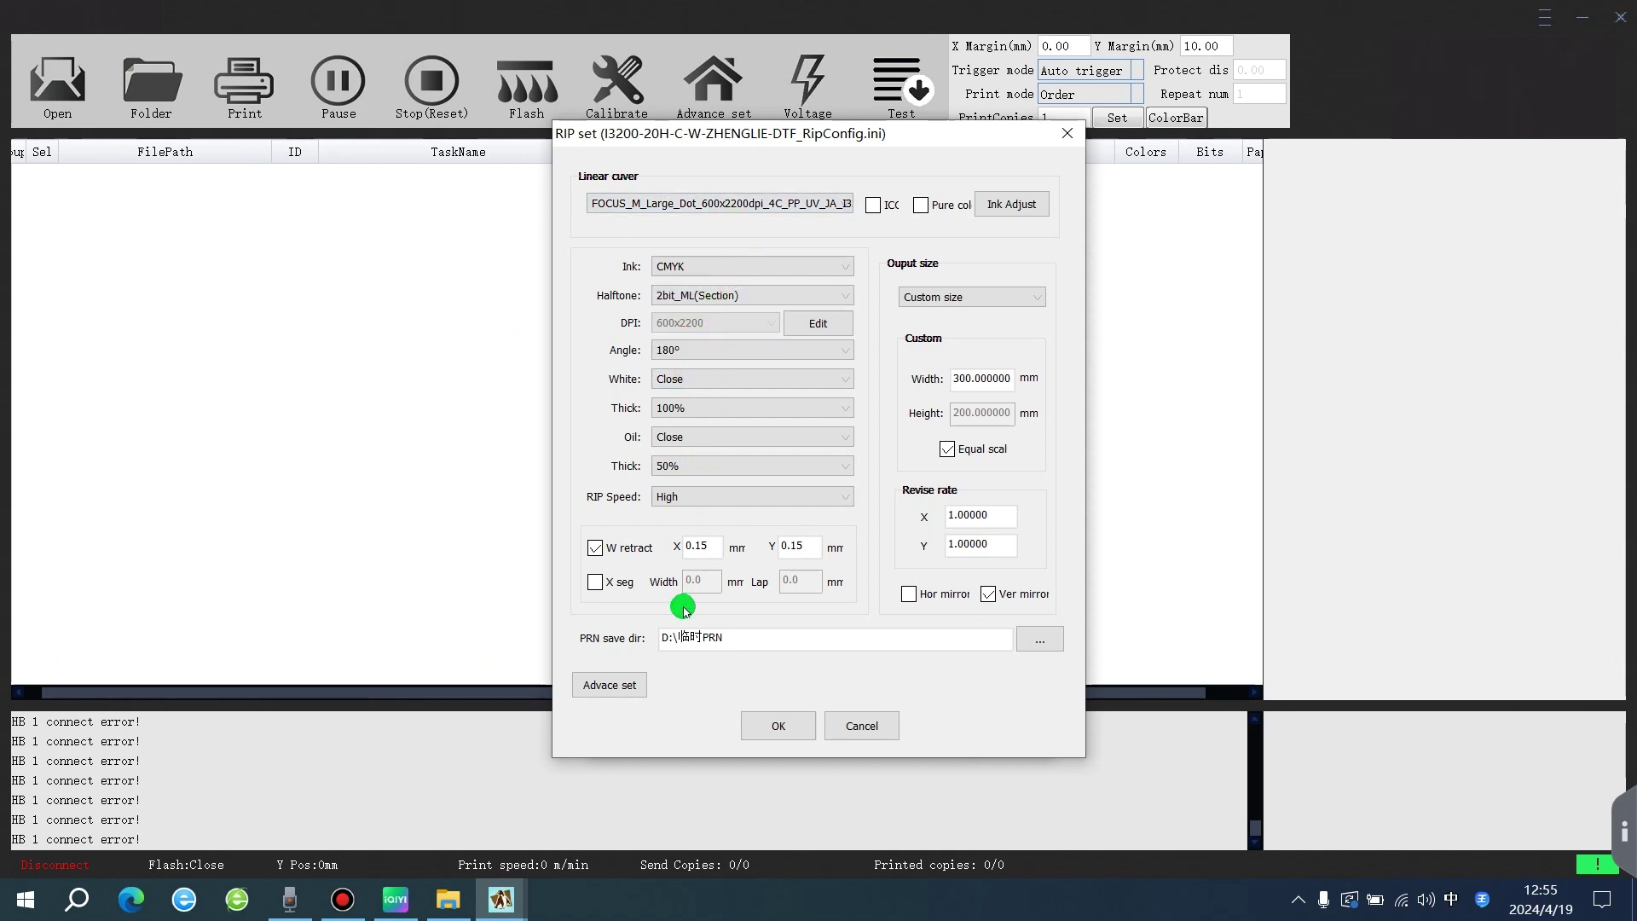
{"action": "left_click", "coordinate": [761, 350]}
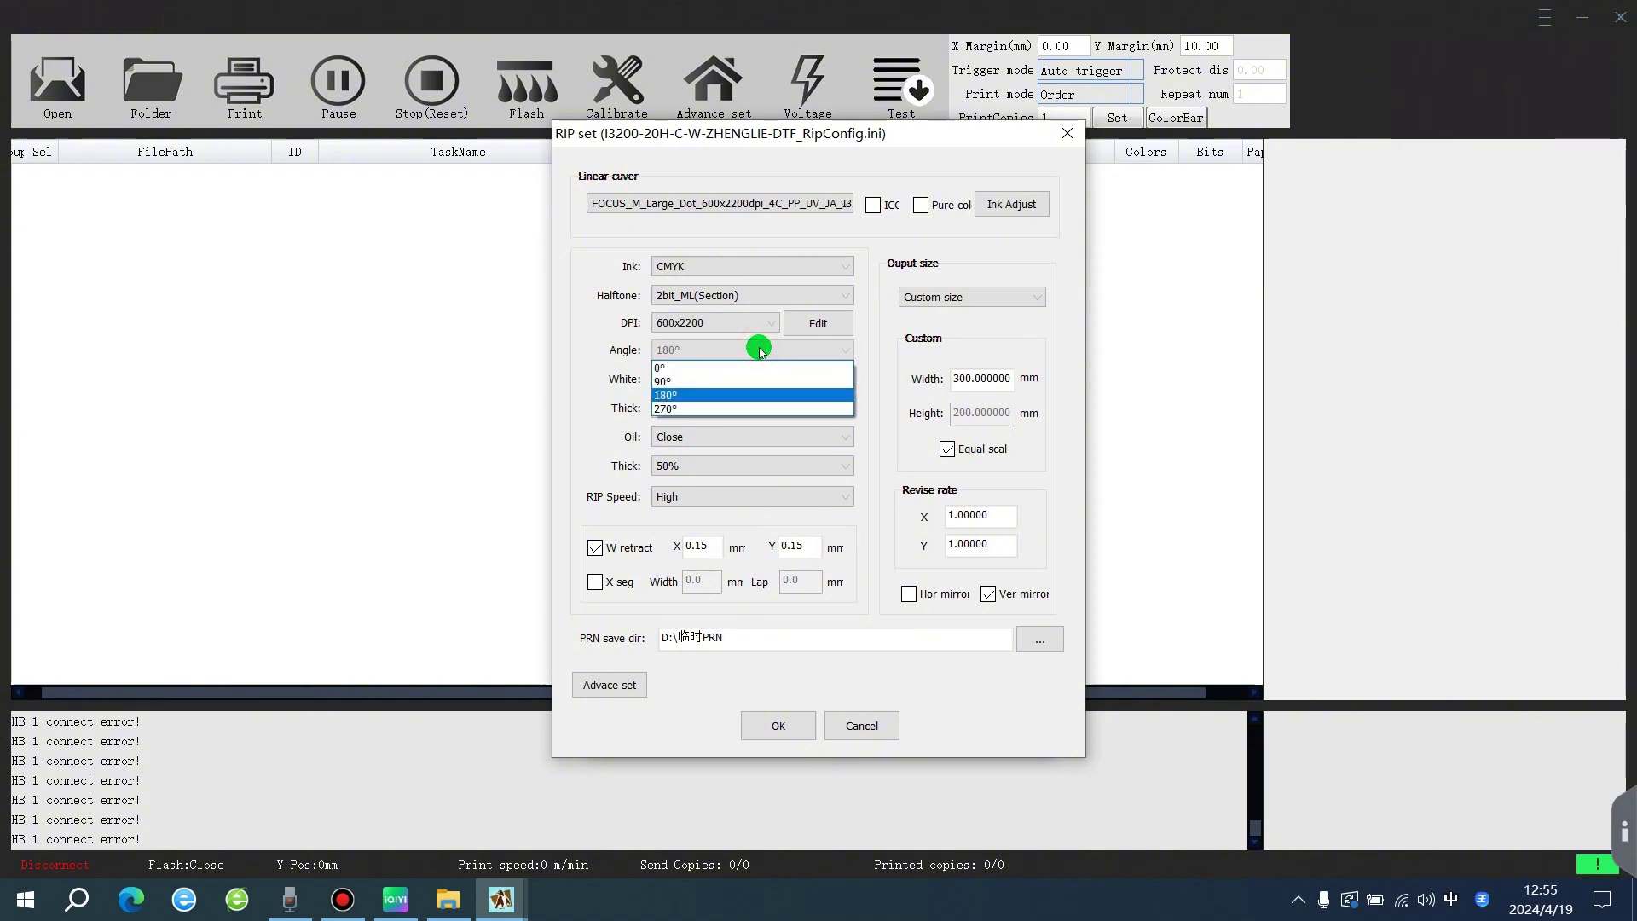
{"action": "left_click", "coordinate": [760, 350]}
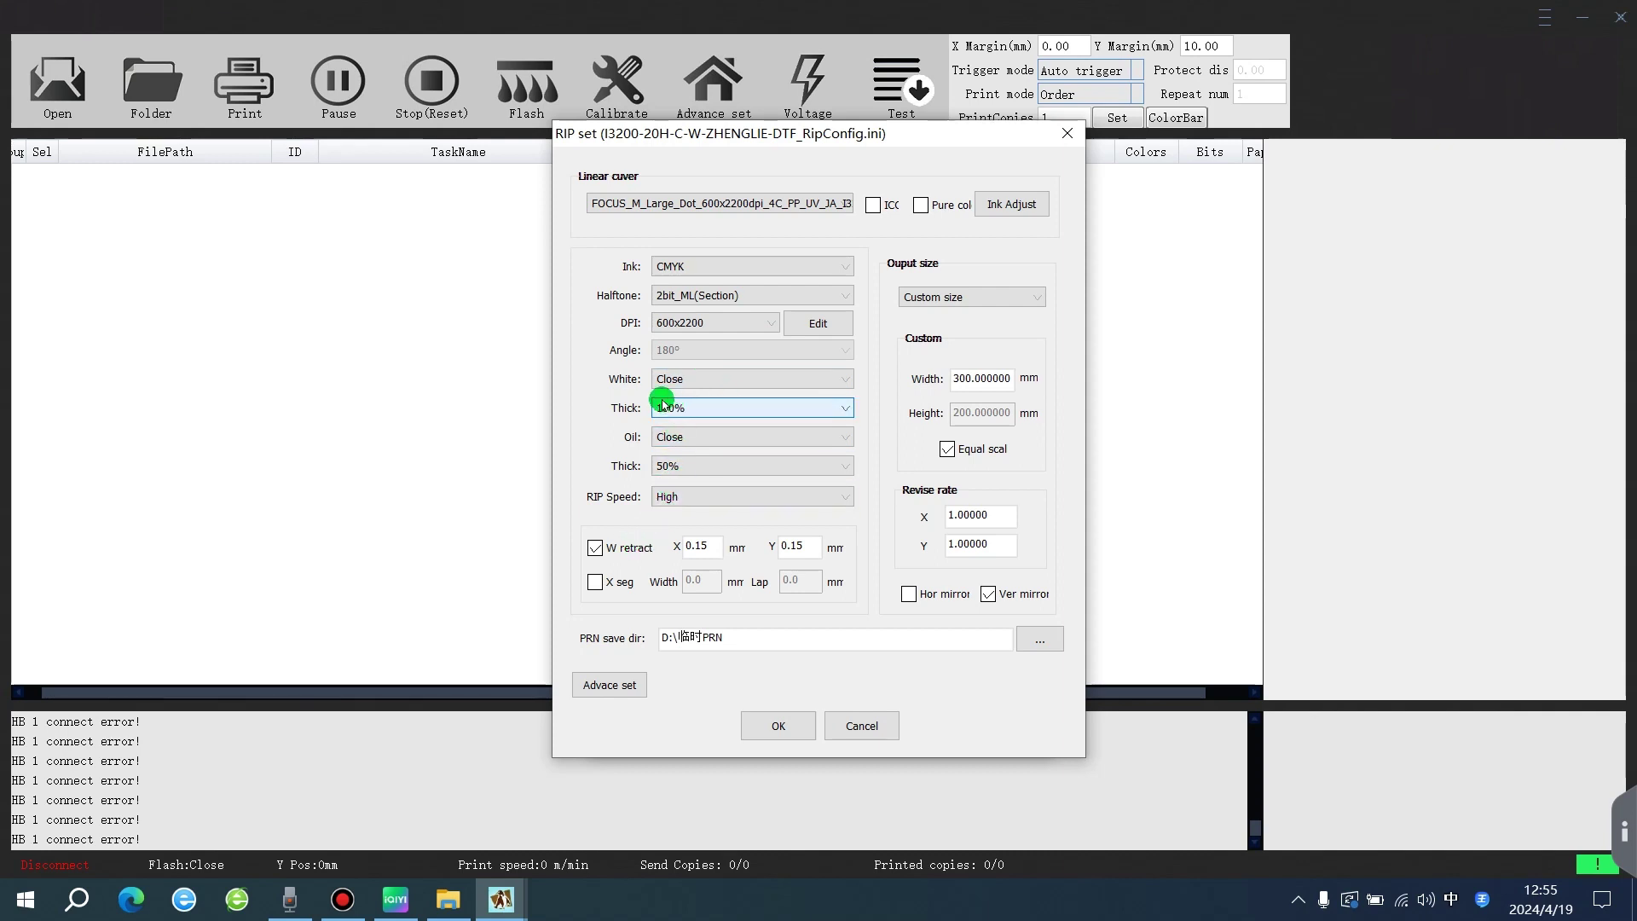
Step: Set White to Spot with 100% thickness and keep W retract enabled
{"action": "left_click", "coordinate": [673, 378]}
{"action": "left_click", "coordinate": [678, 465]}
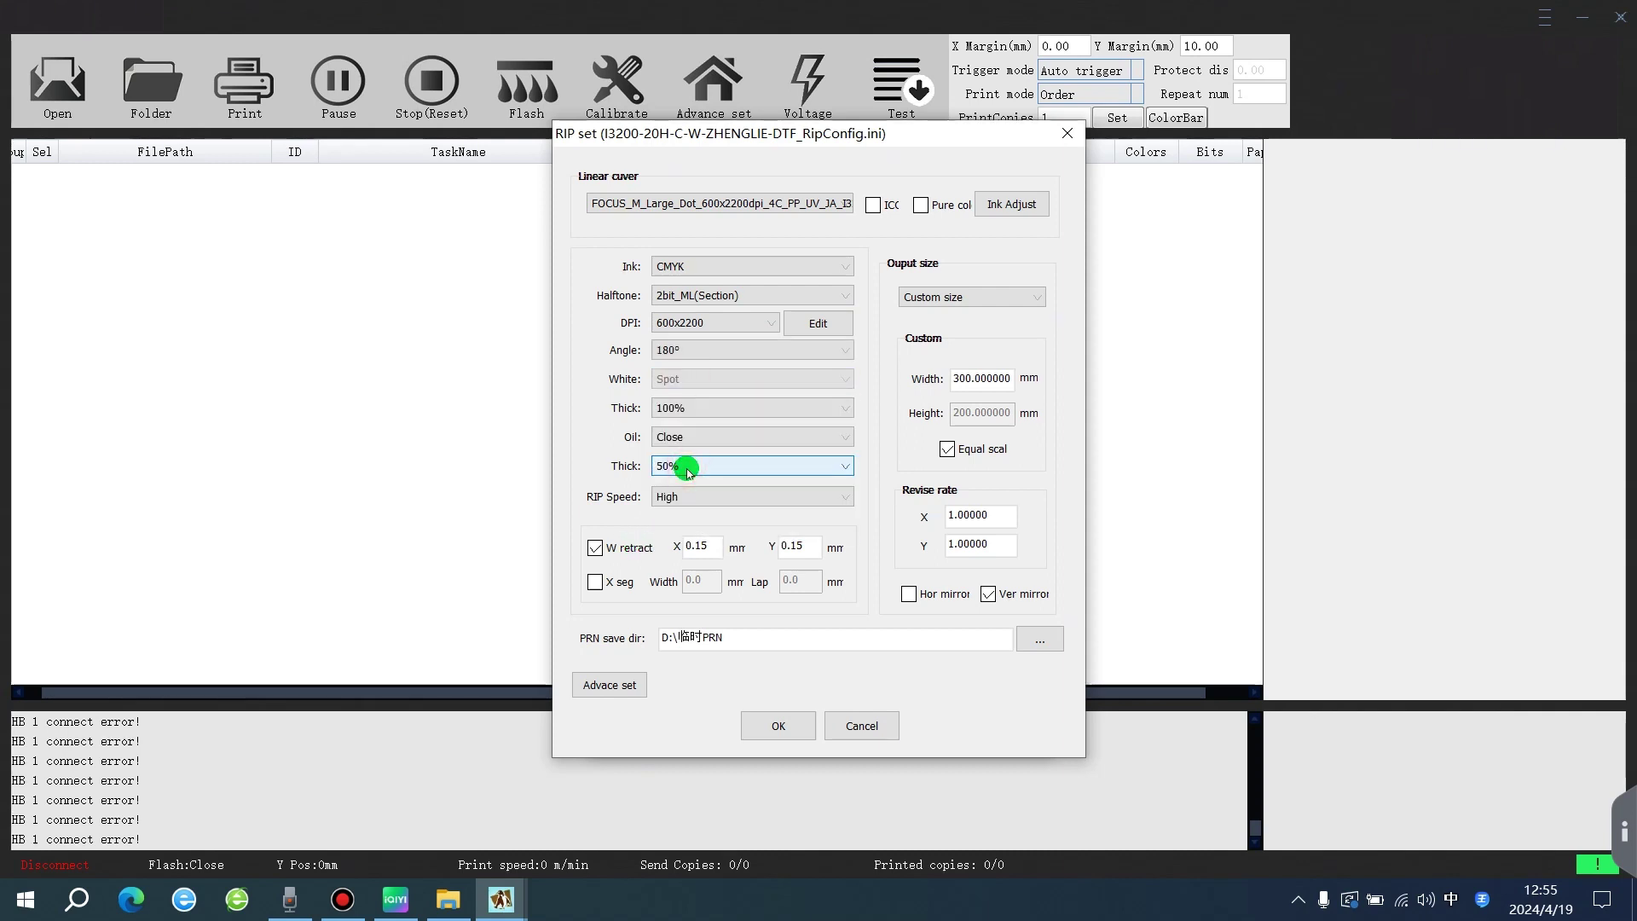
{"action": "left_click", "coordinate": [687, 413]}
{"action": "left_click", "coordinate": [690, 416]}
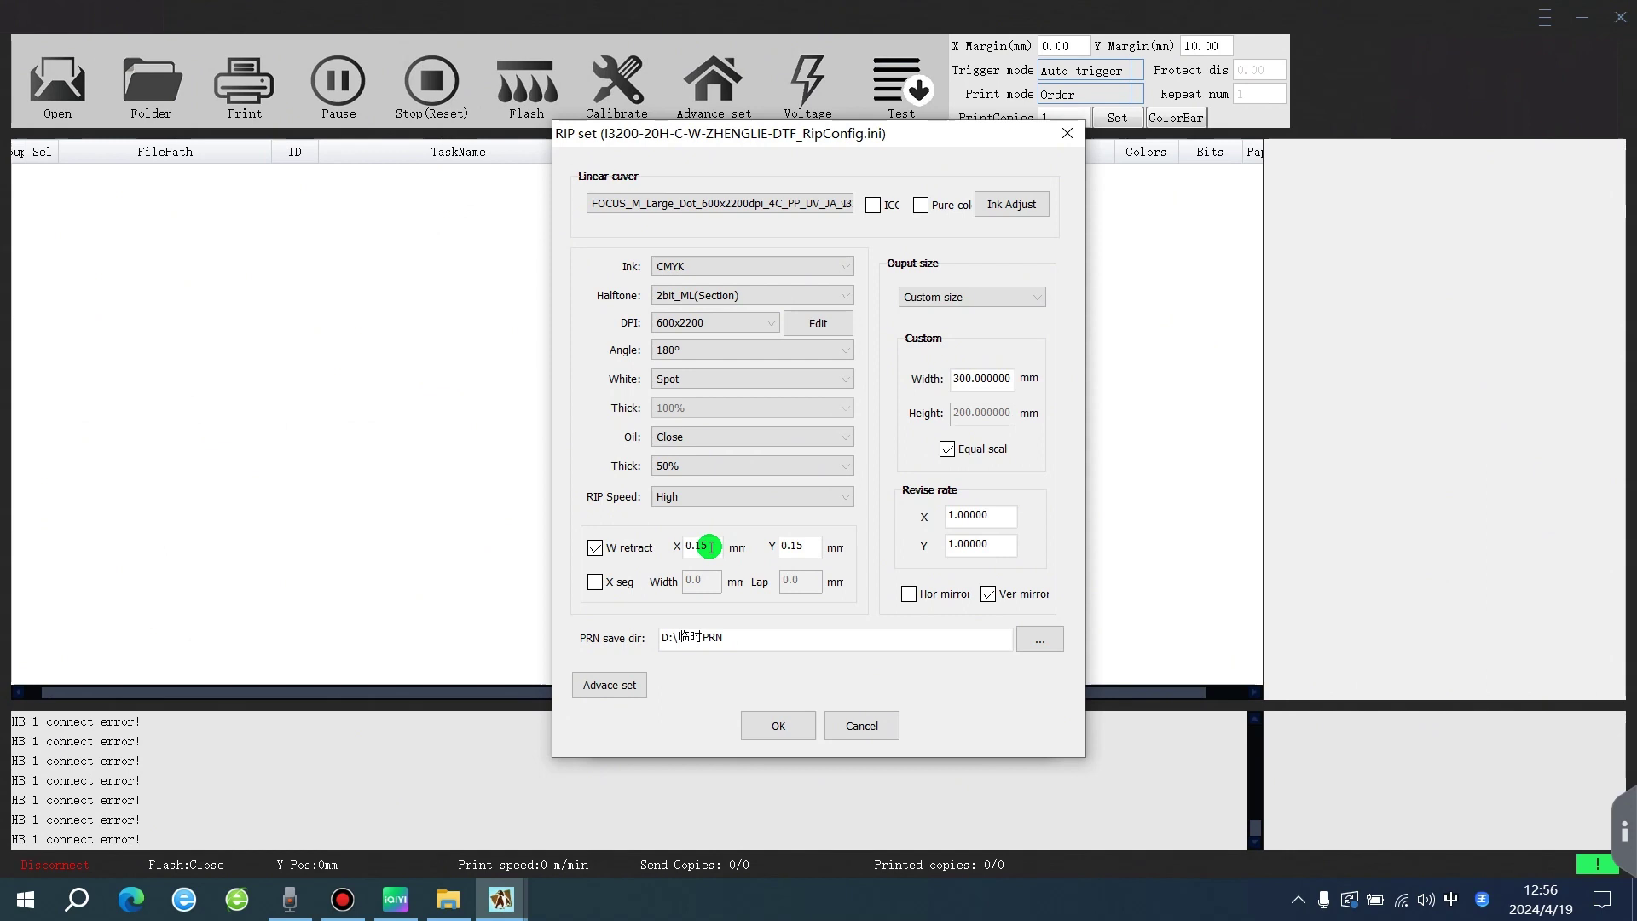
{"action": "left_click", "coordinate": [595, 548]}
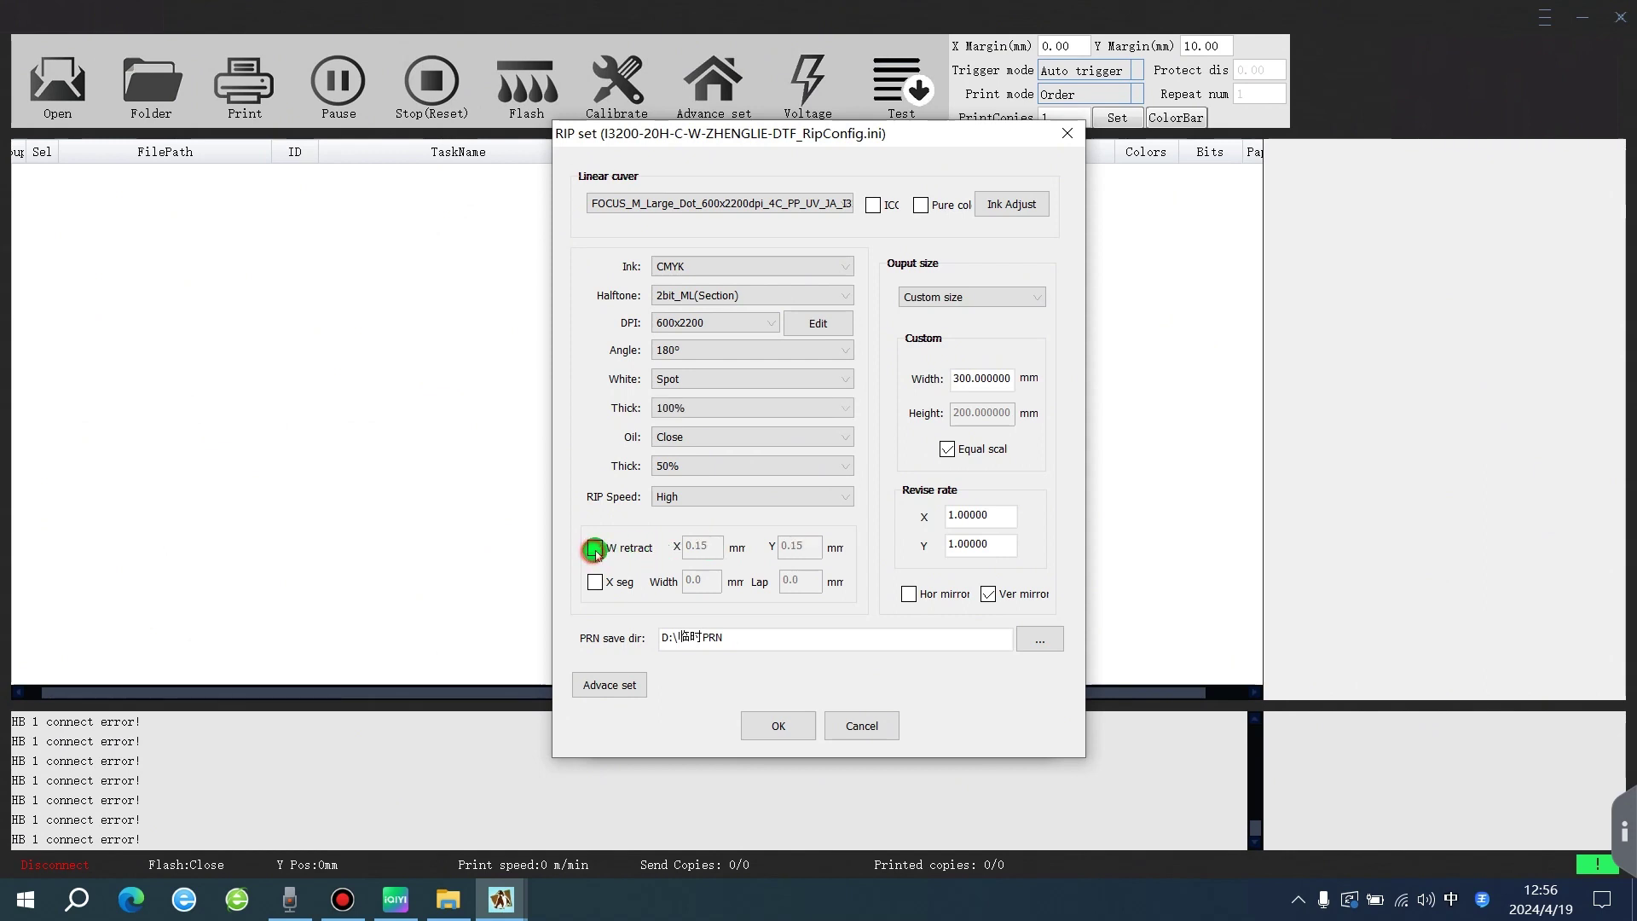
{"action": "left_click", "coordinate": [595, 549]}
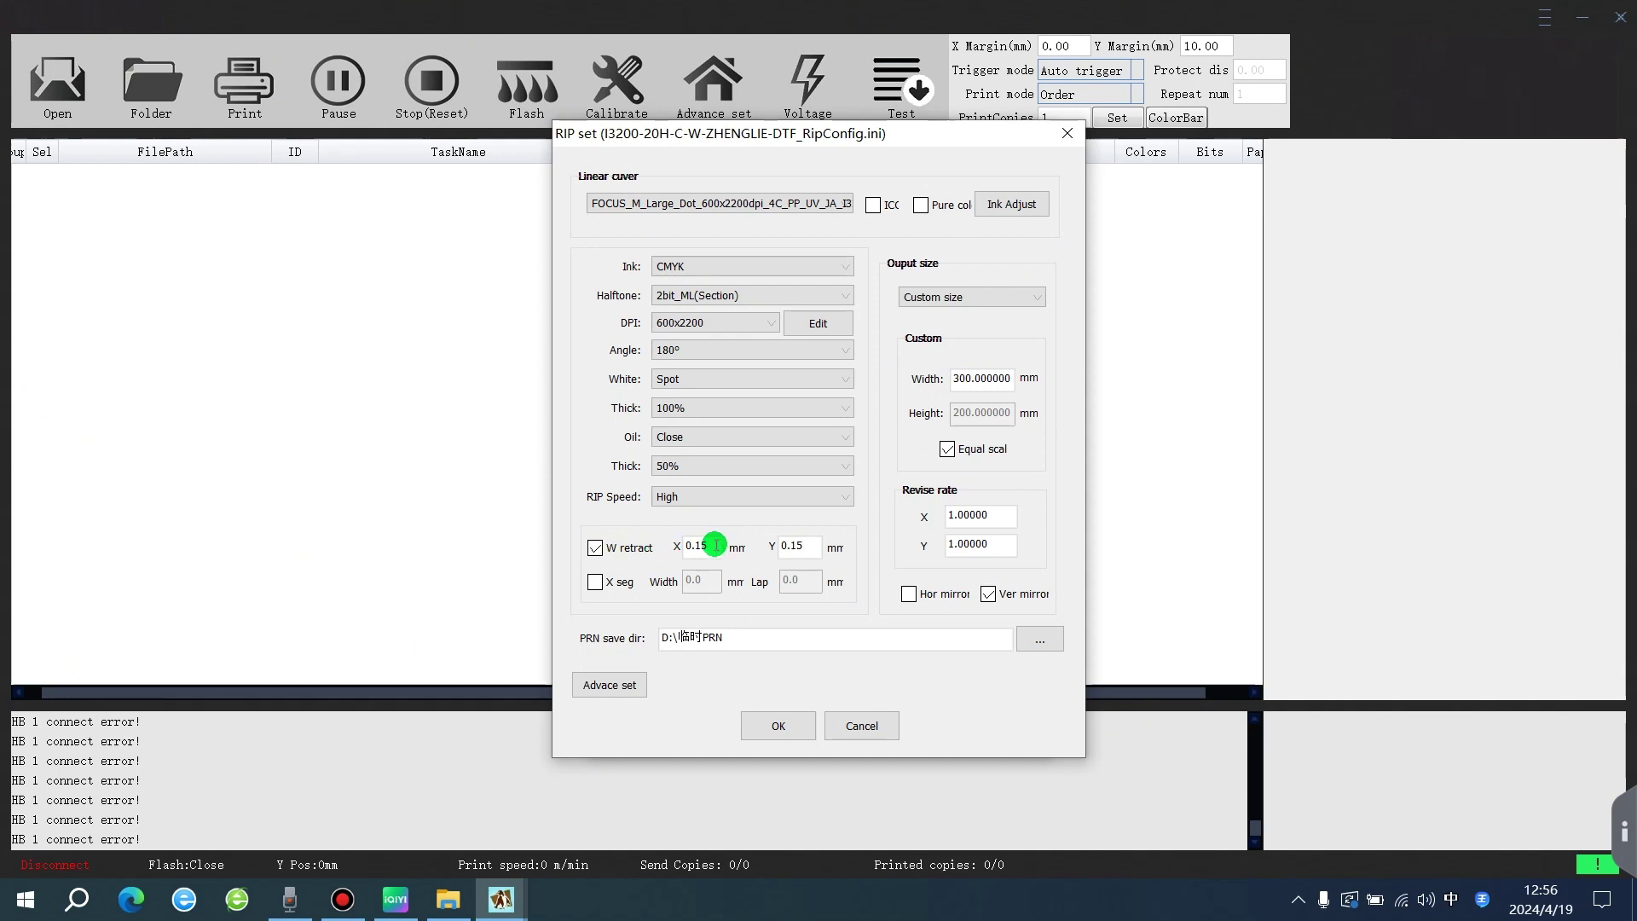
Step: Check the output size options, keeping Custom size, and review the custom width and PRN save directory fields
{"action": "left_click", "coordinate": [969, 298]}
{"action": "left_click", "coordinate": [969, 296]}
{"action": "left_click", "coordinate": [972, 298]}
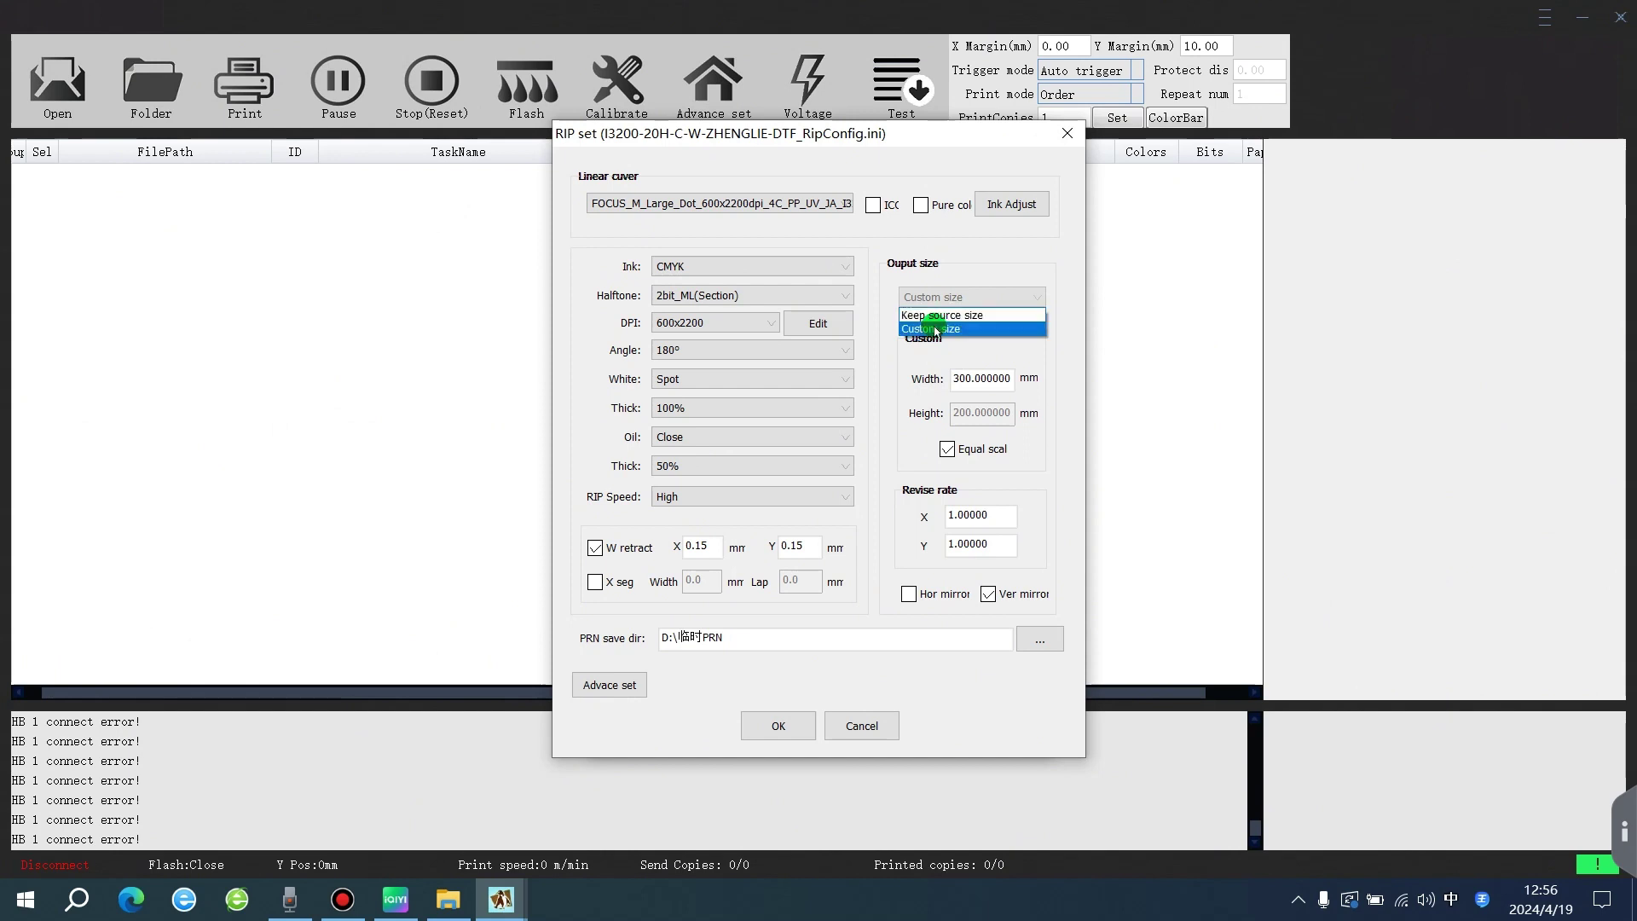
{"action": "left_click", "coordinate": [953, 331]}
{"action": "left_click_drag", "start_coordinate": [972, 378], "coordinate": [952, 378]}
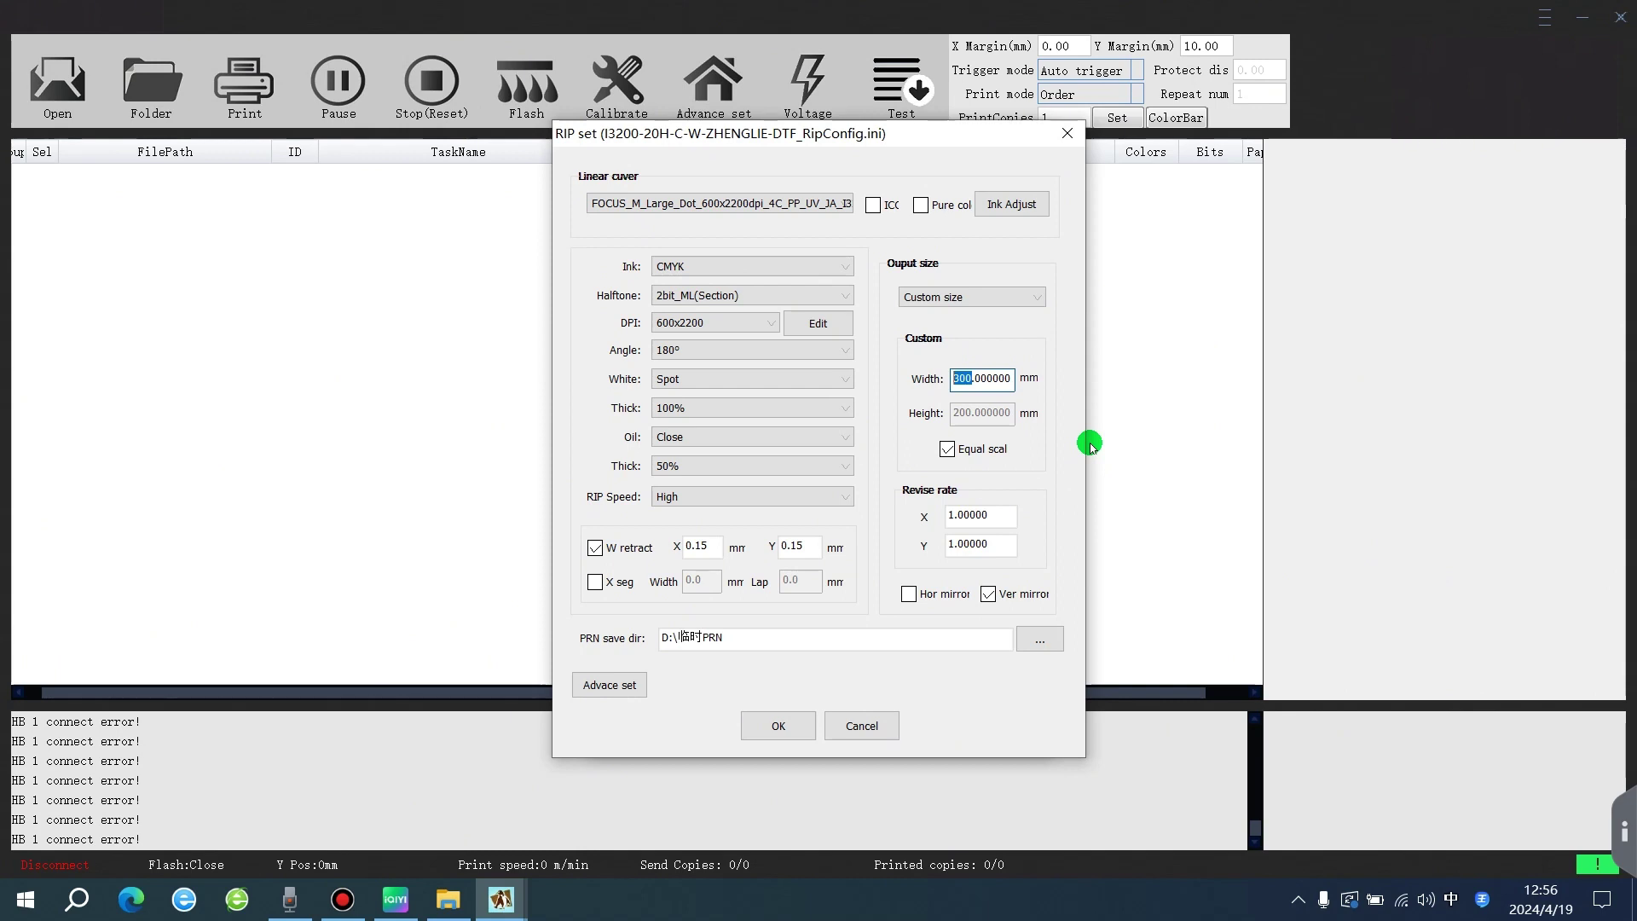
{"action": "left_click", "coordinate": [864, 642]}
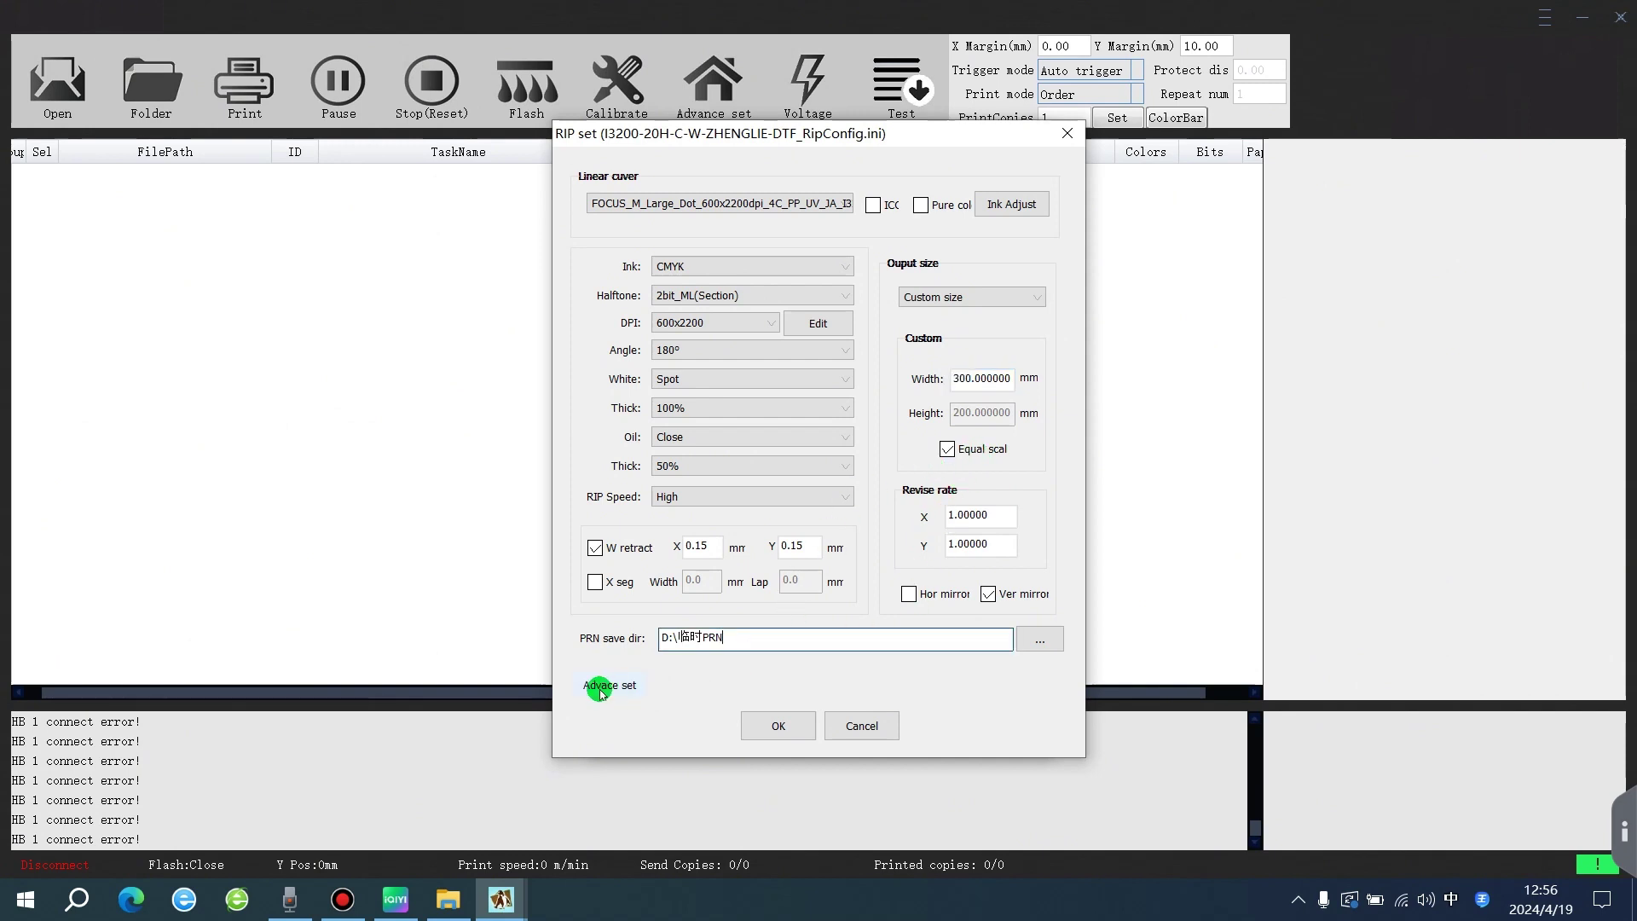
Step: Confirm the RIP settings and save the advanced print parameters
{"action": "left_click", "coordinate": [782, 728]}
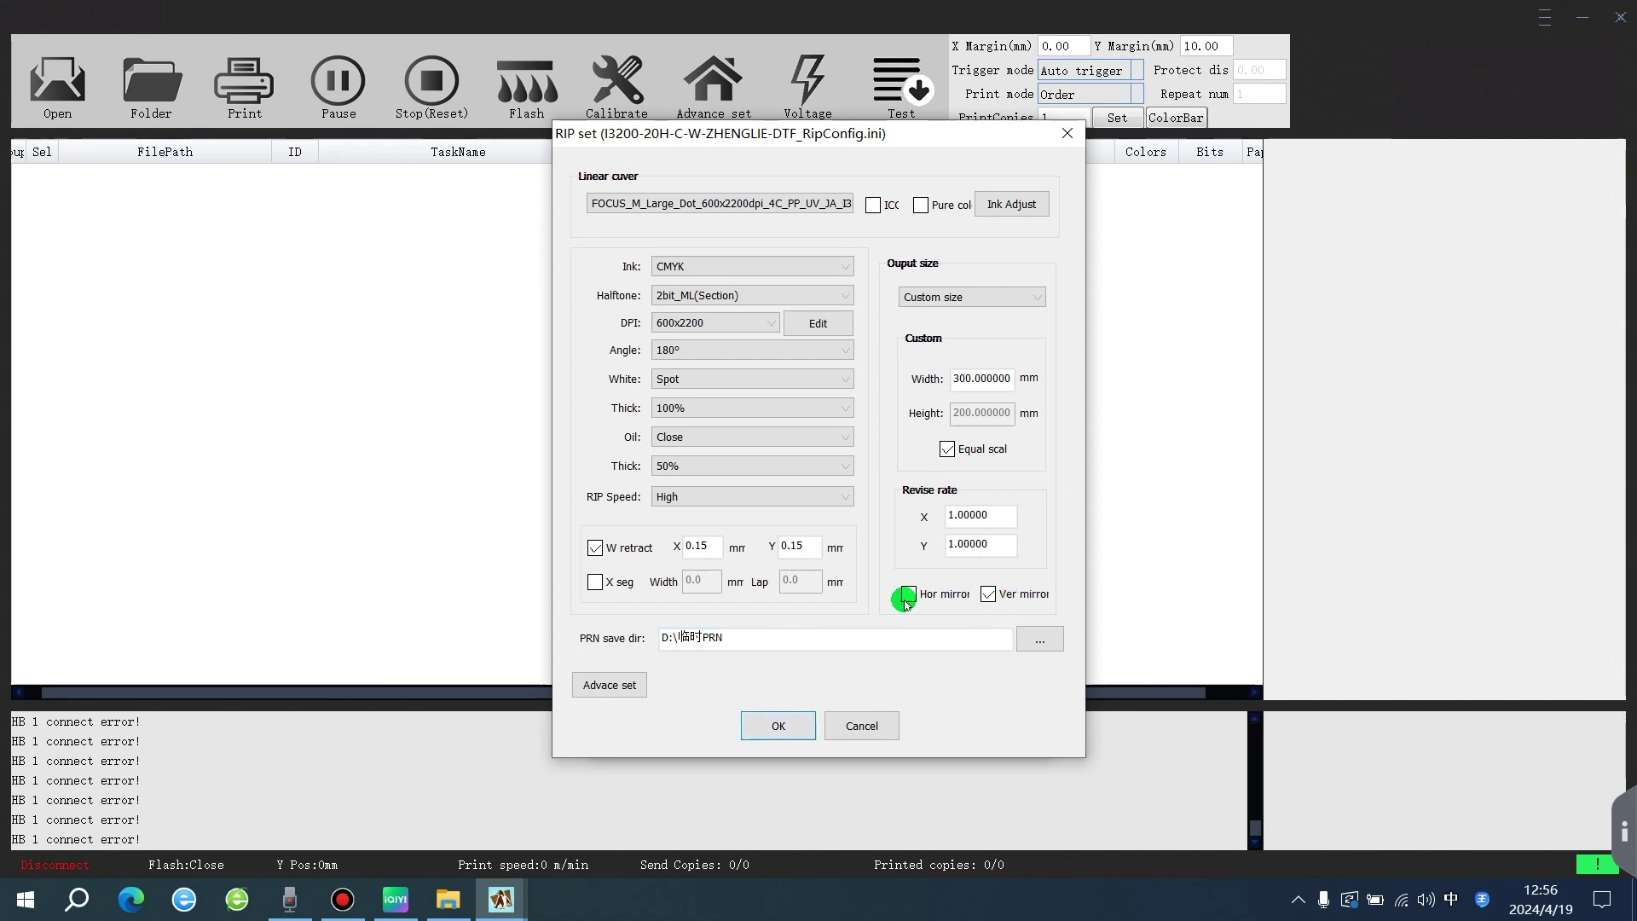
{"action": "left_click", "coordinate": [777, 725]}
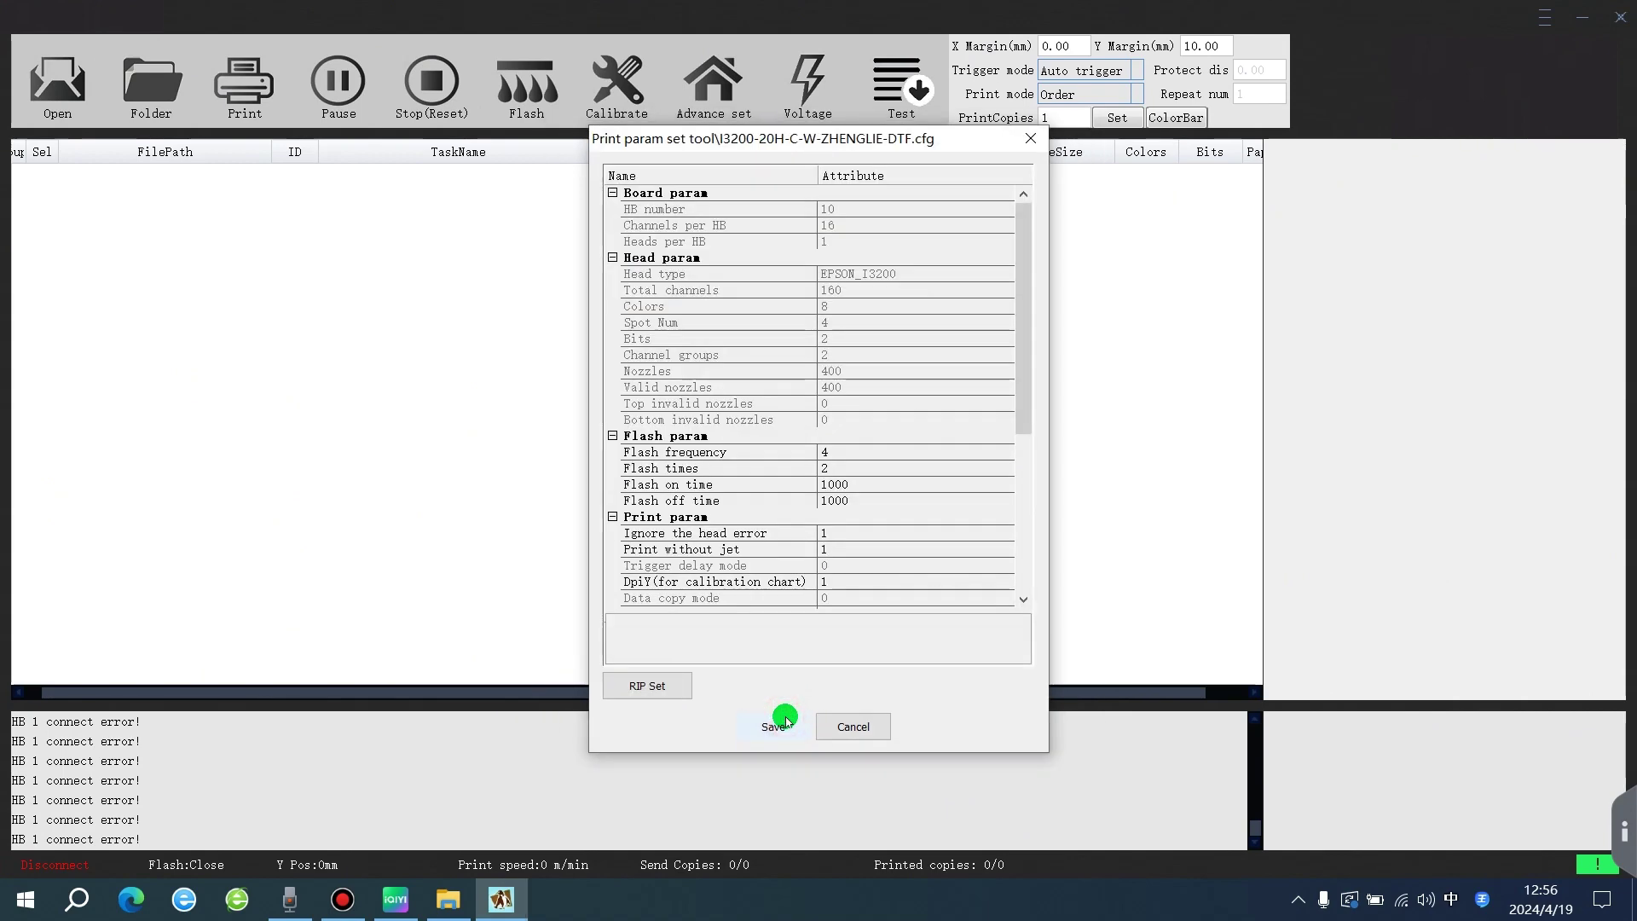
{"action": "left_click", "coordinate": [776, 727]}
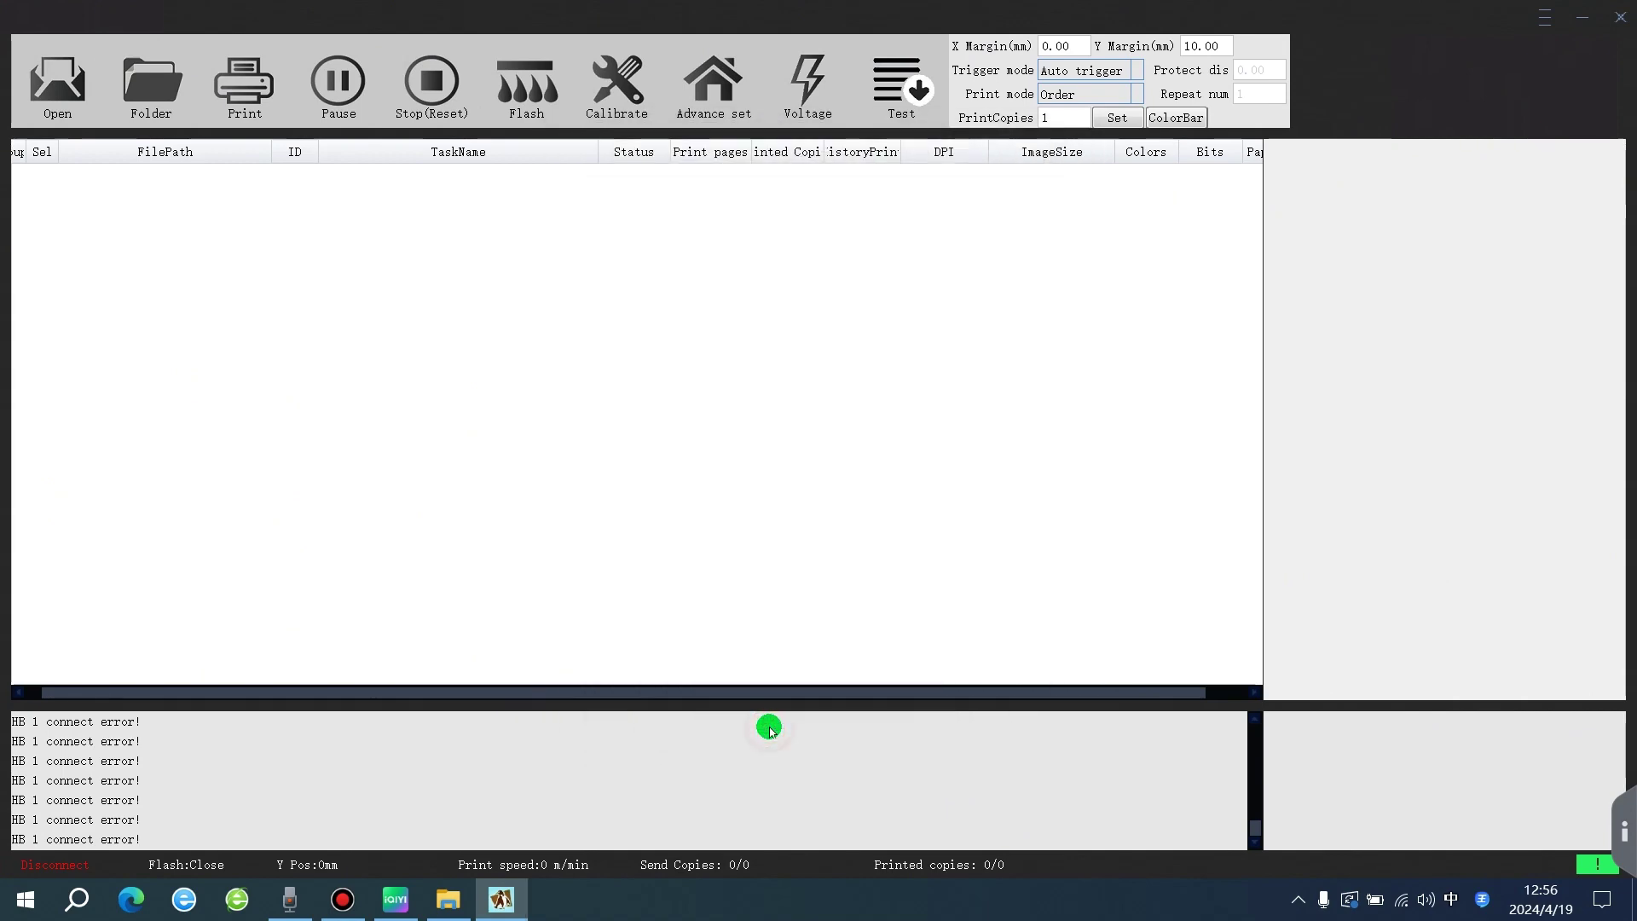